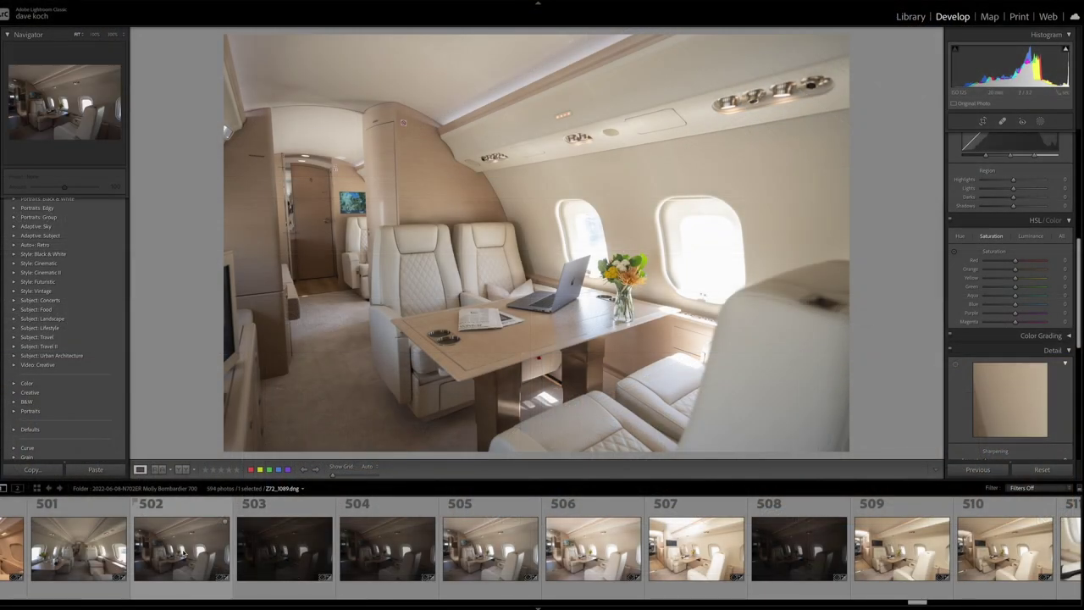
Load jet-cabin photo 502 from the filmstrip into the Develop view
left_click(183, 551)
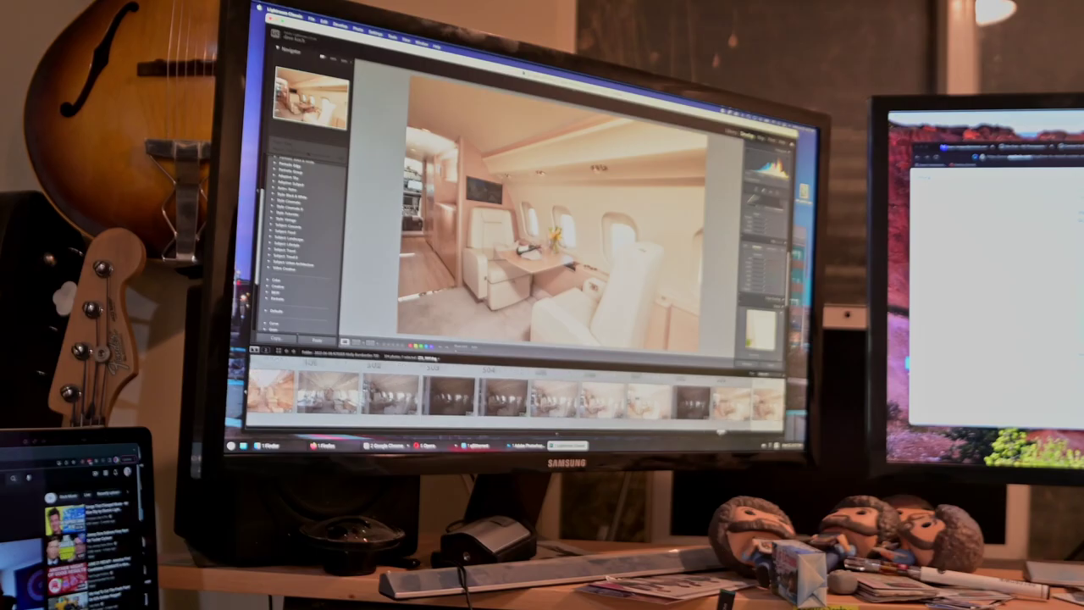
scroll(508, 395, "up", 1)
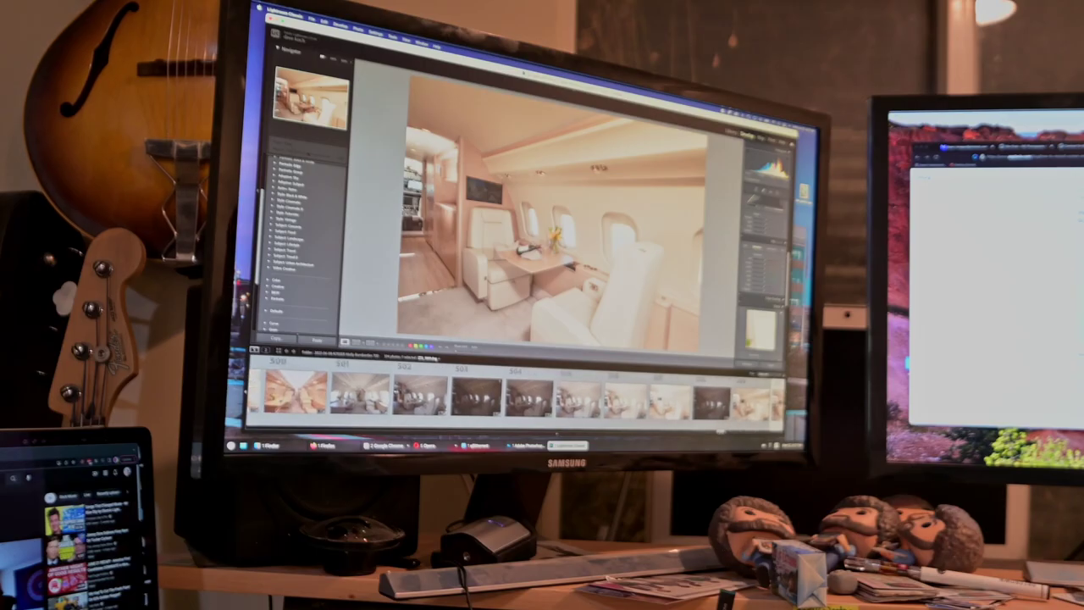
key("Right")
key("Right")
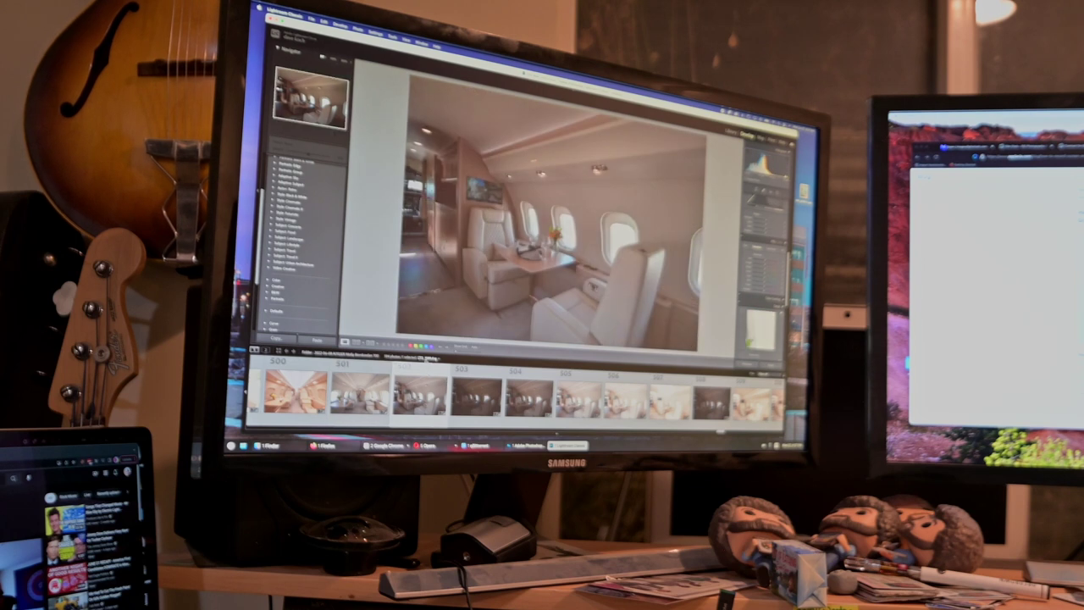
left_click(476, 397)
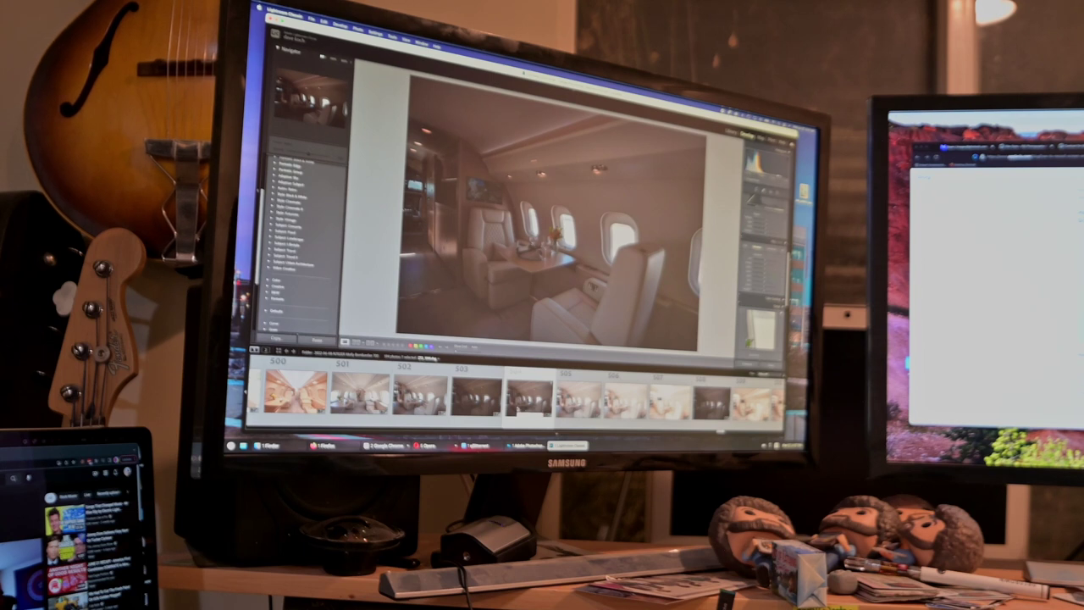
key("Right")
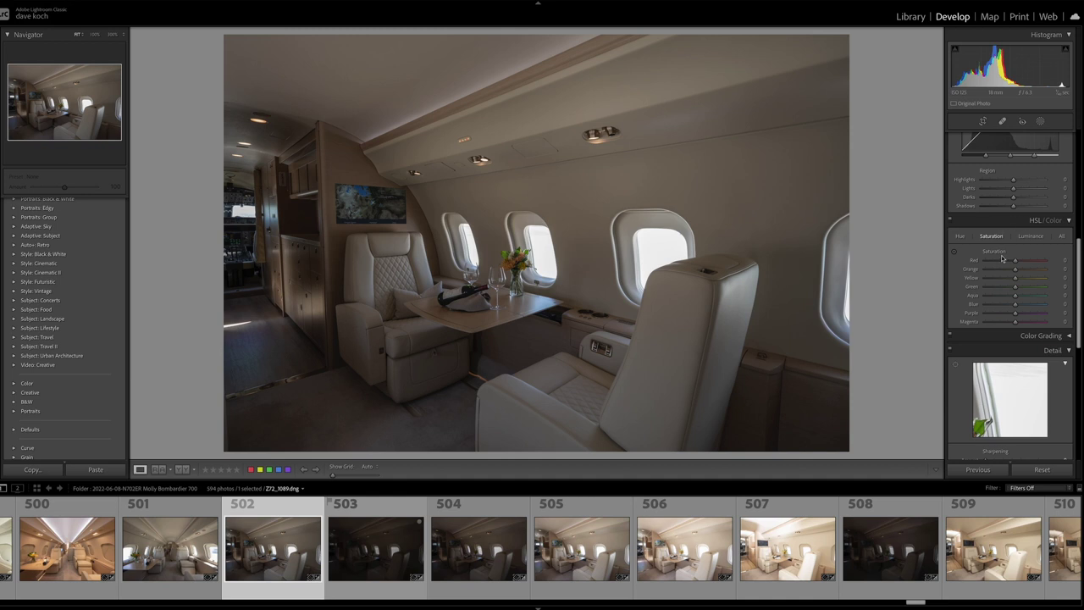
Raise photo 502's exposure to about +1.15, check the wine glasses at 100%, and cool Temp slightly
scroll(1004, 259, "up", 10)
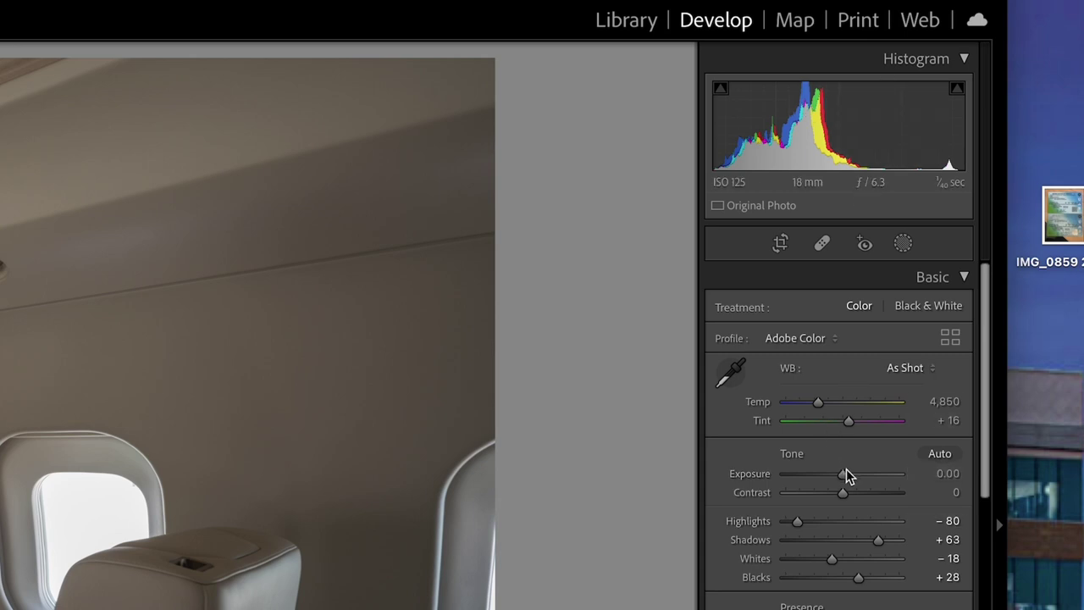
left_click_drag(846, 475, 862, 475)
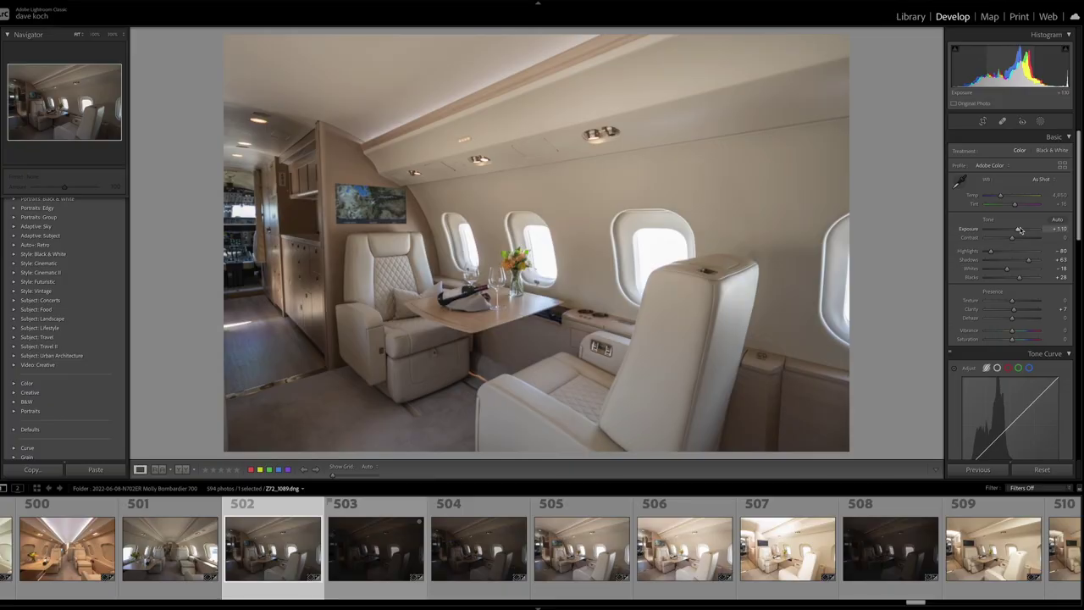
left_click(472, 282)
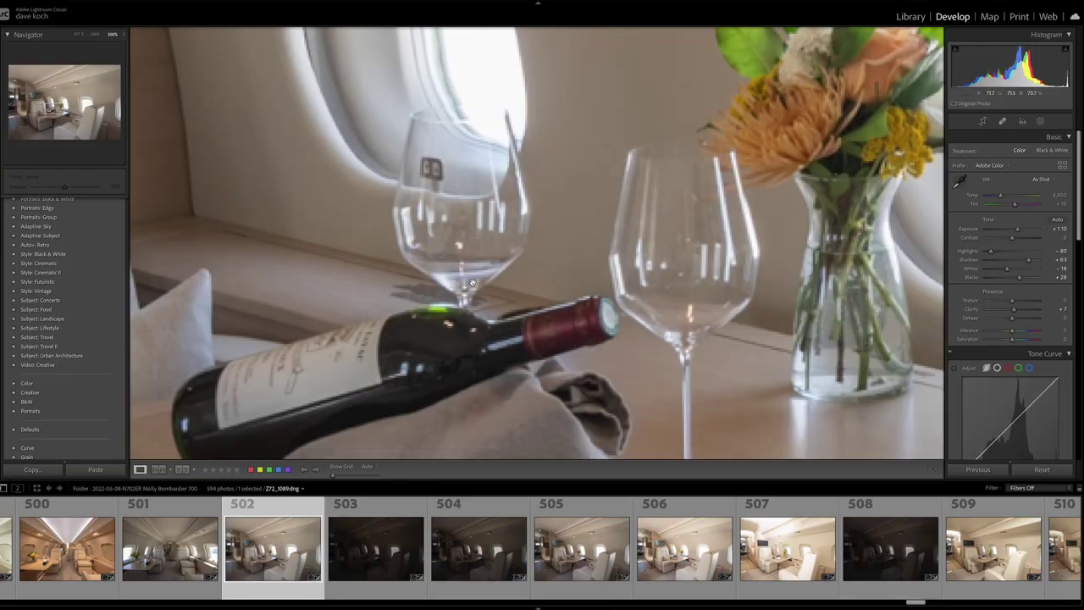
left_click(472, 282)
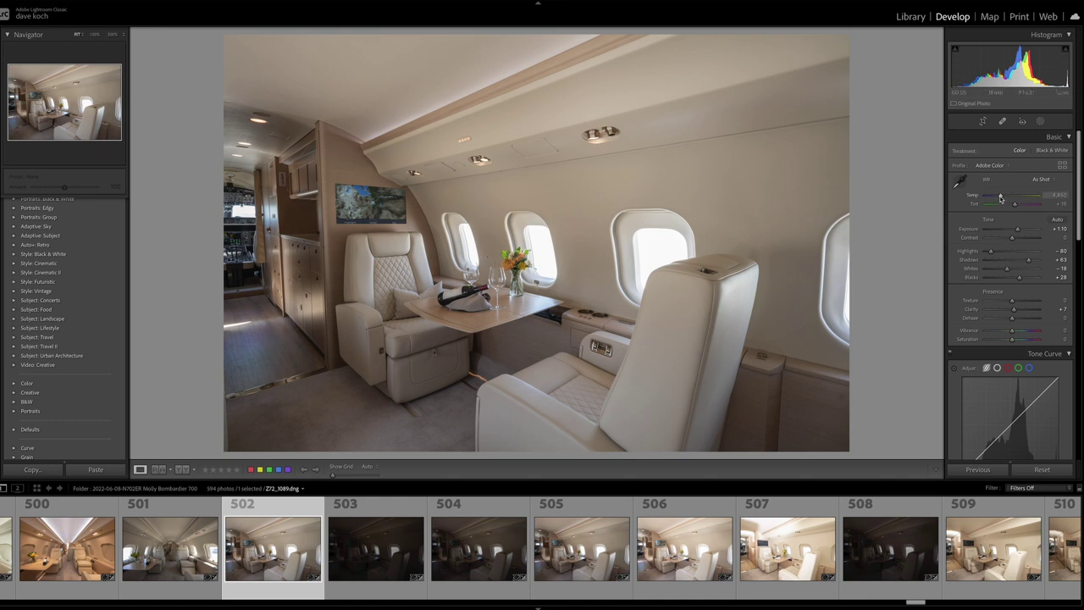
left_click_drag(1000, 198, 997, 199)
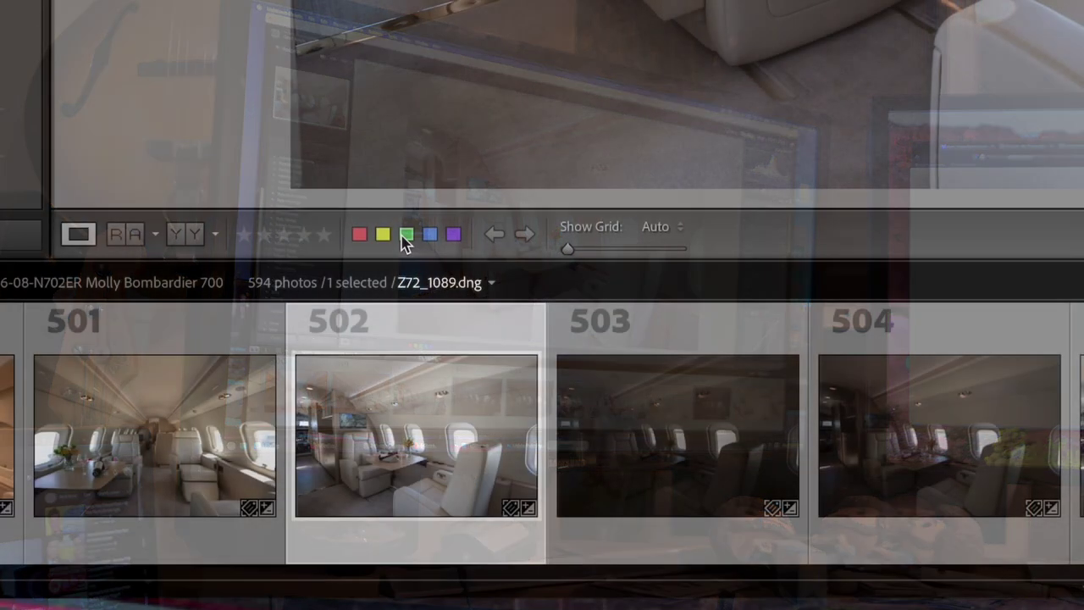
Green-label photo 502, then brighten the dark photo 503 to exposure +1.10
left_click(406, 235)
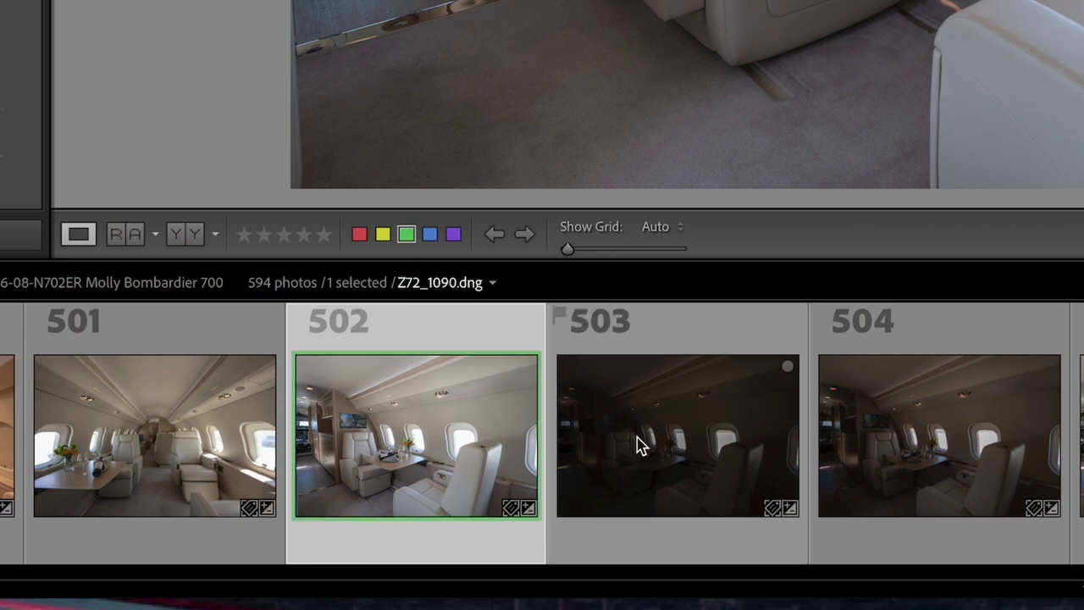
left_click(640, 446)
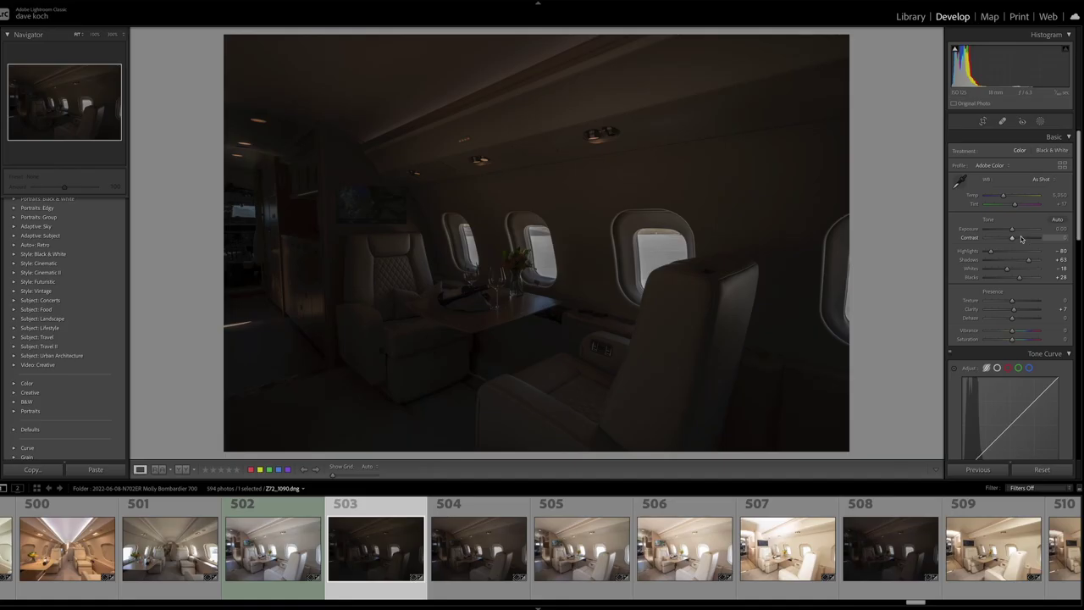
left_click_drag(1012, 230, 1019, 230)
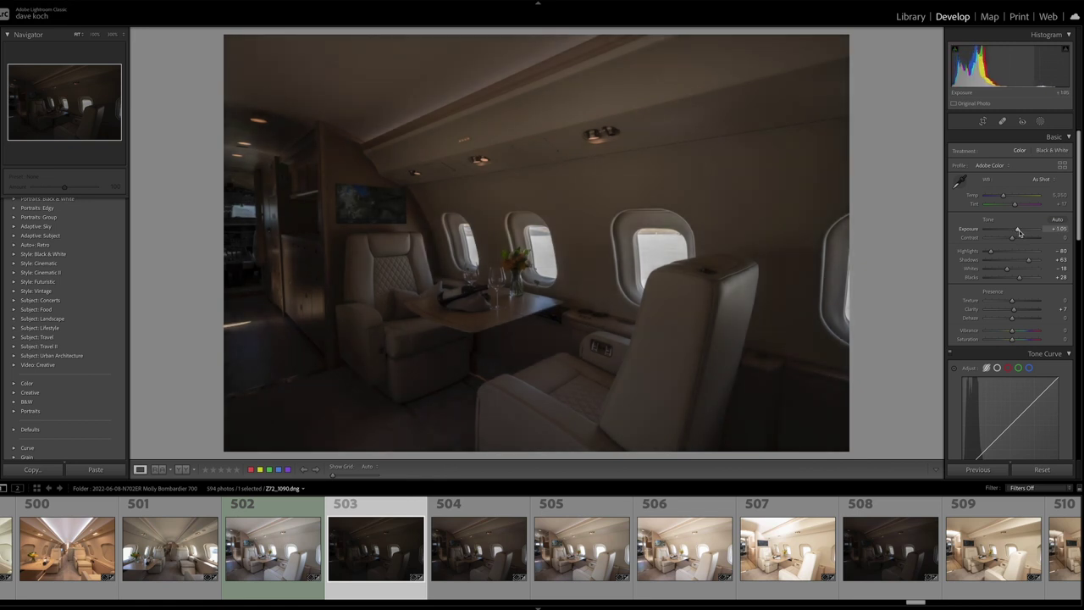
left_click_drag(1019, 231, 1020, 232)
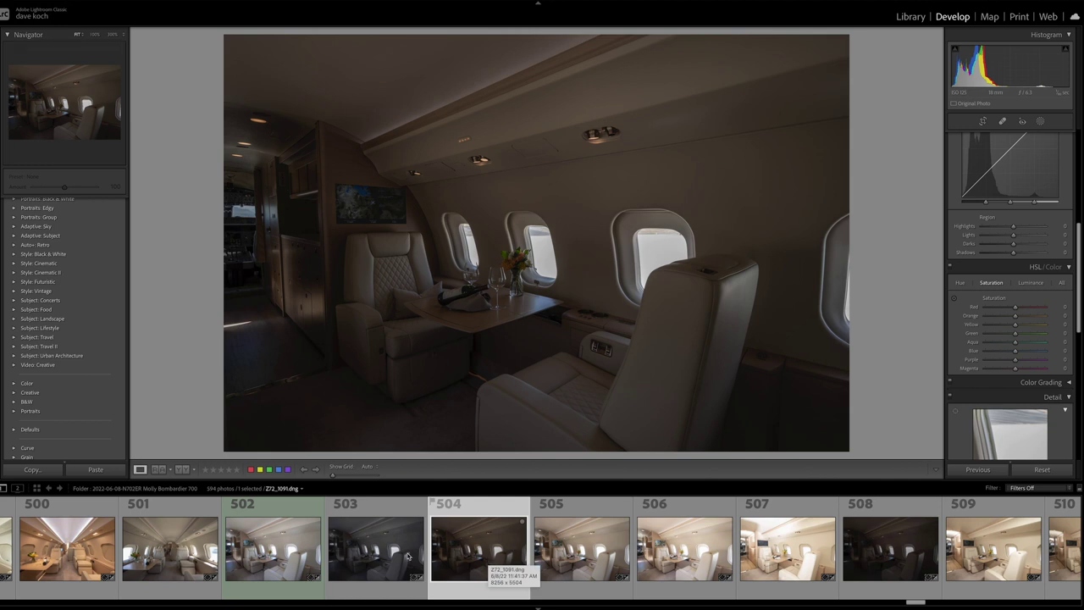
Give photo 503 a green label and bring up photo 505
left_click(377, 542)
left_click(269, 470)
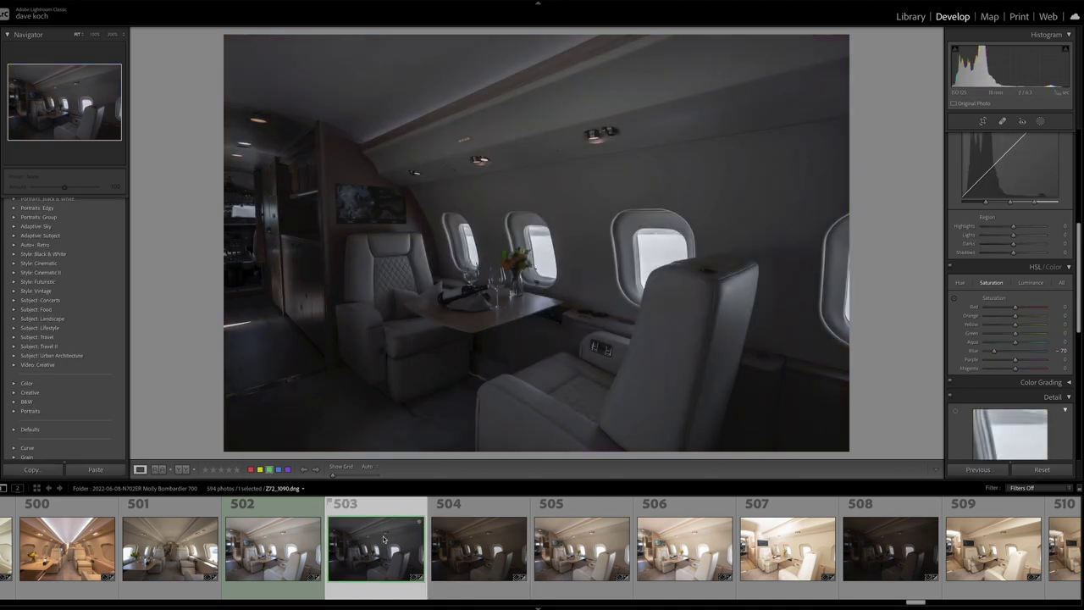
left_click(573, 542)
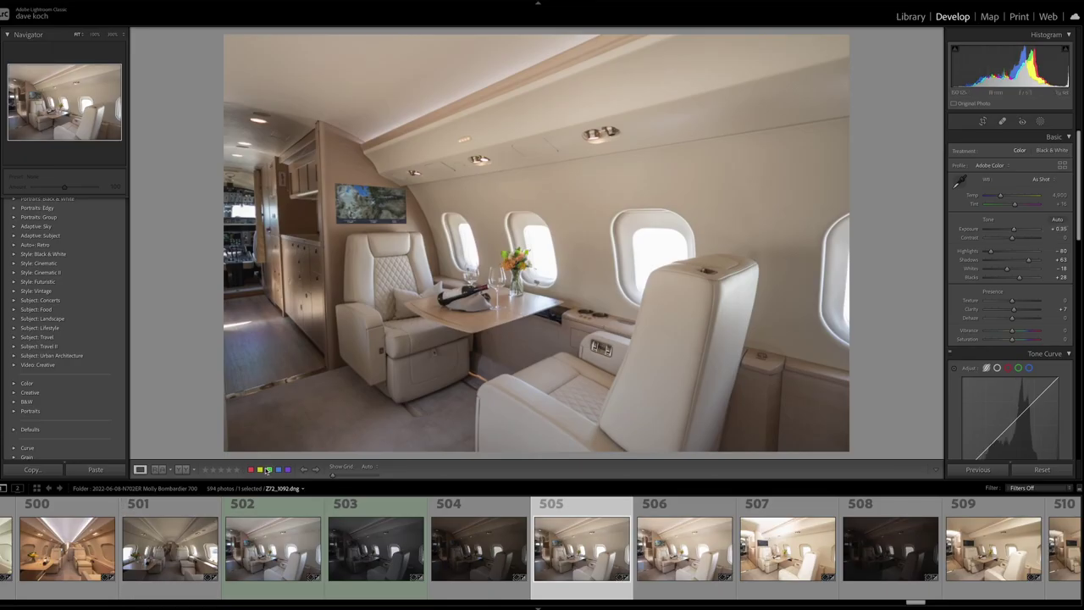
Green-label photo 505, then on photo 506 zoom onto the TV and set Contrast to +57
left_click(269, 470)
left_click(711, 574)
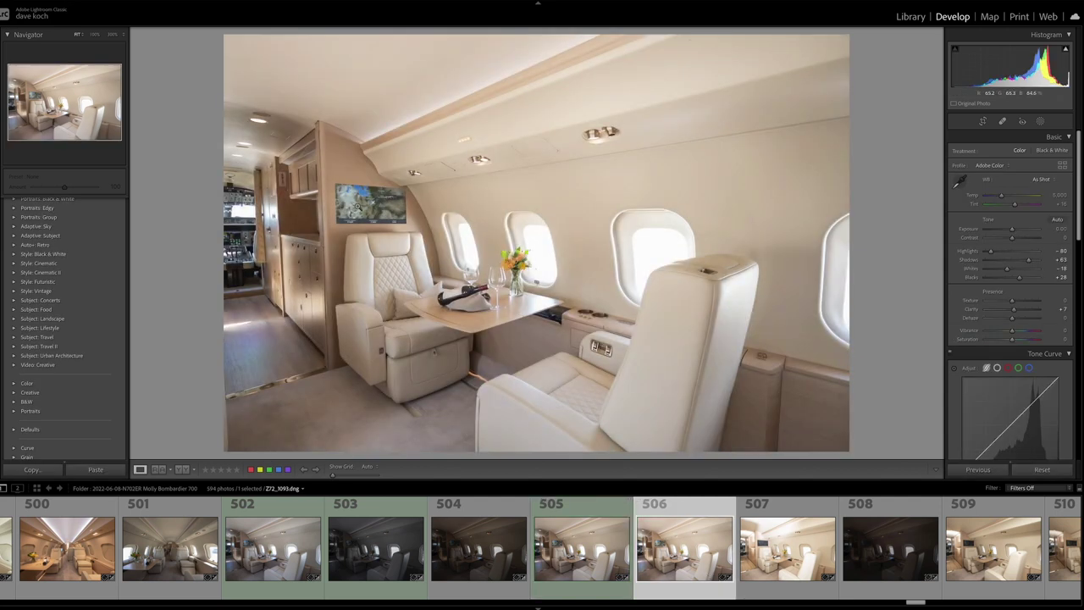
left_click(357, 207)
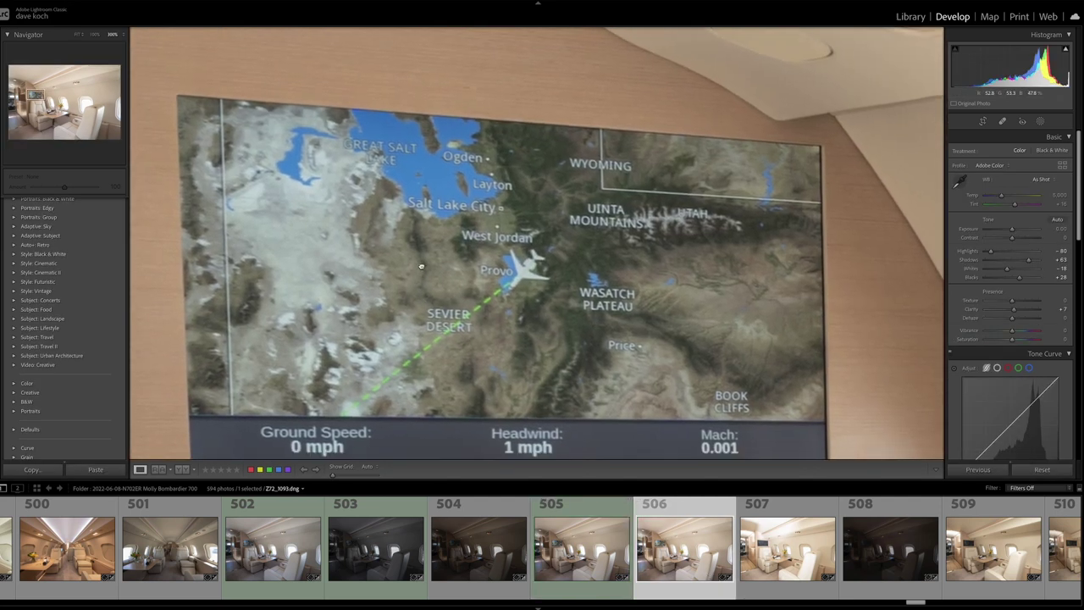
left_click_drag(1012, 238, 1028, 240)
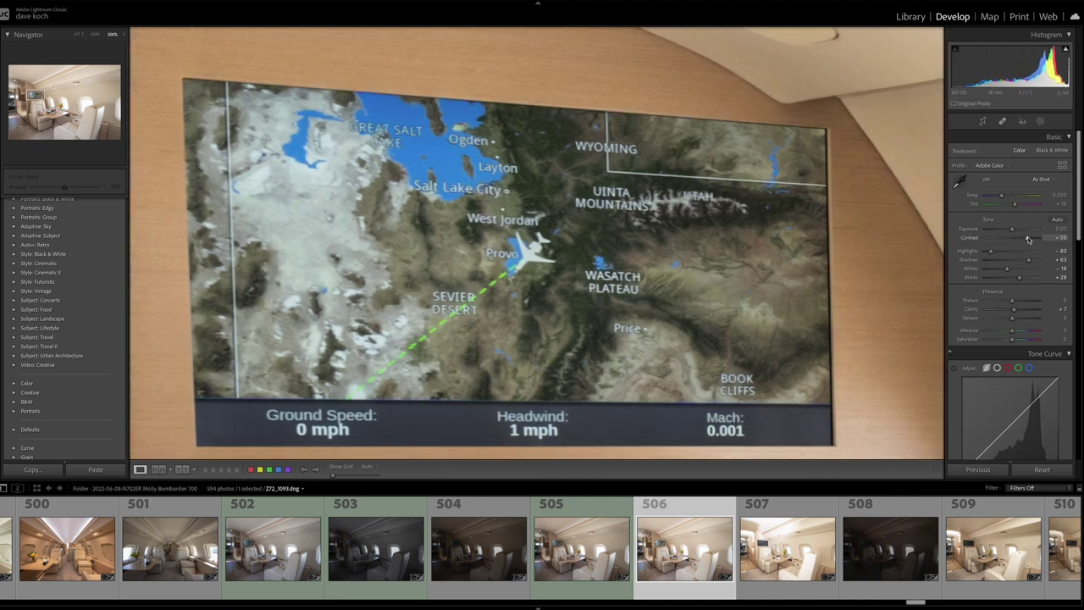
left_click_drag(1028, 239, 1026, 239)
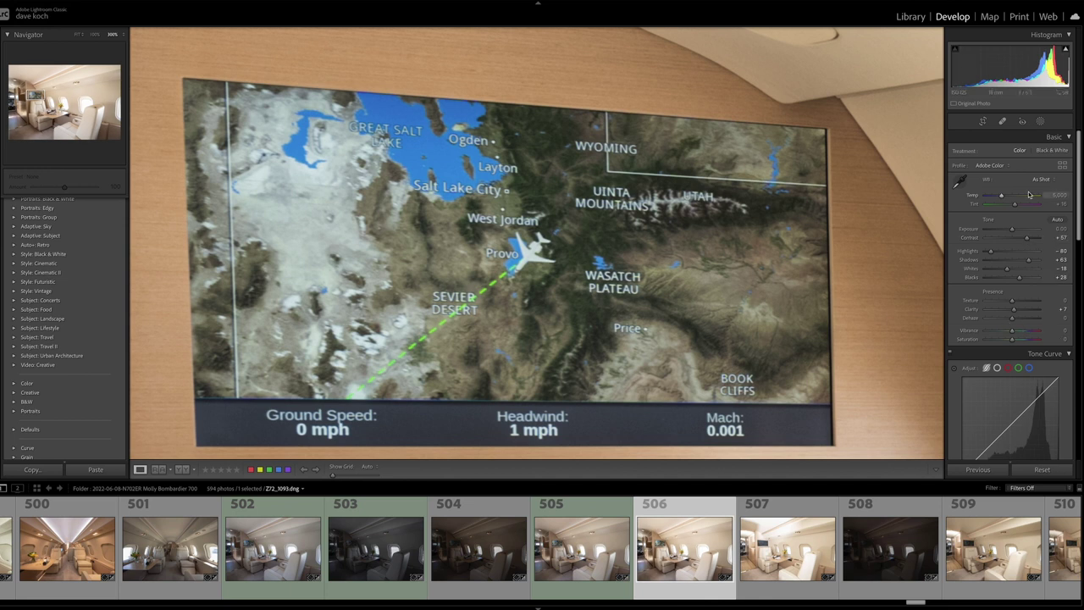
Sample 506's white balance from the TV map (about 5,410), green-label it, and open 507
left_click(960, 180)
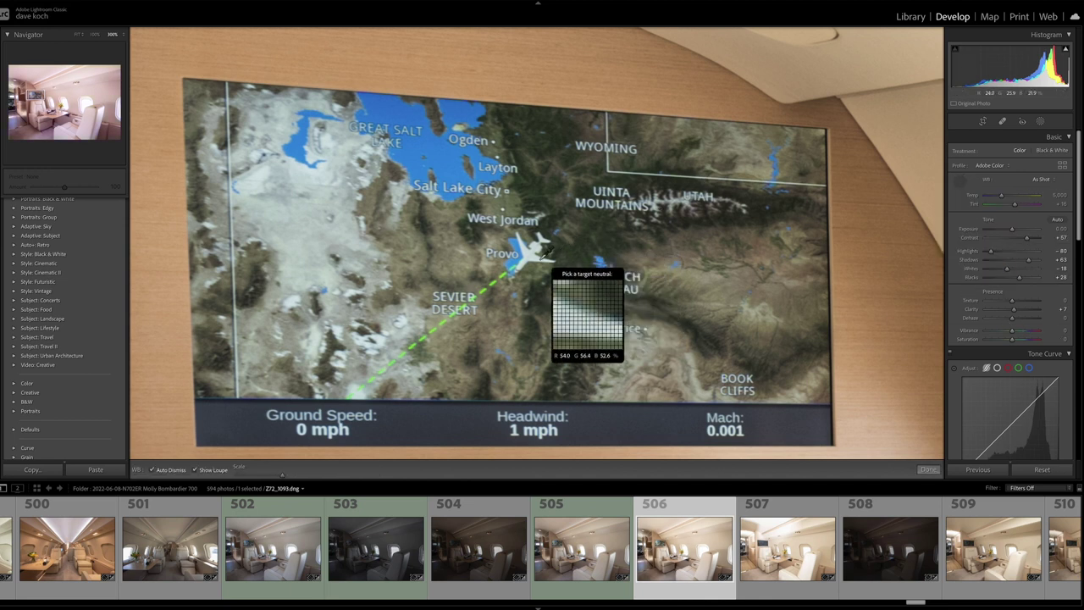
left_click(533, 255)
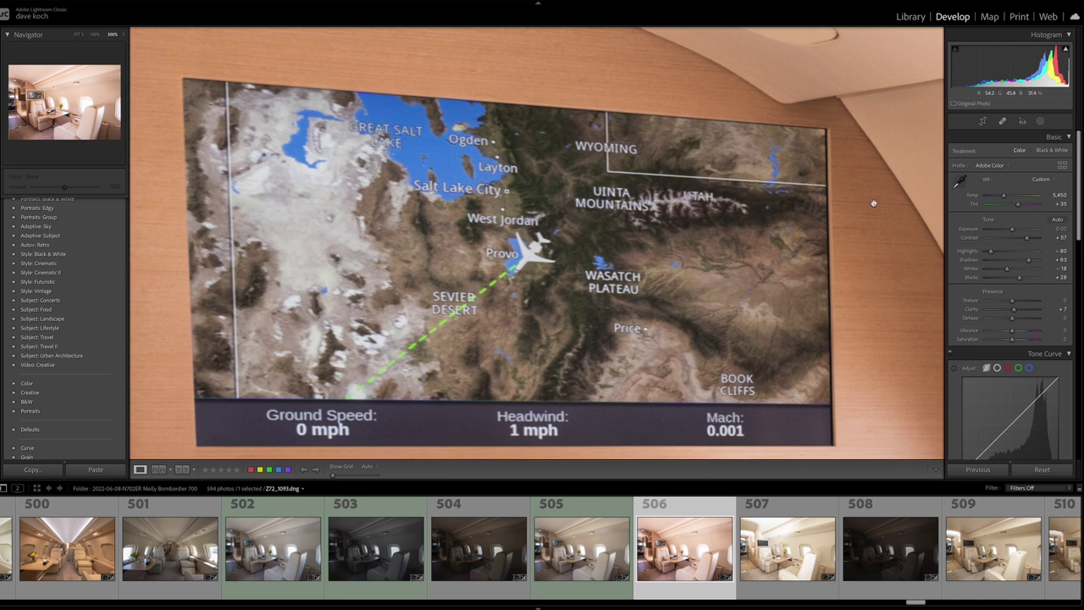
left_click(762, 298)
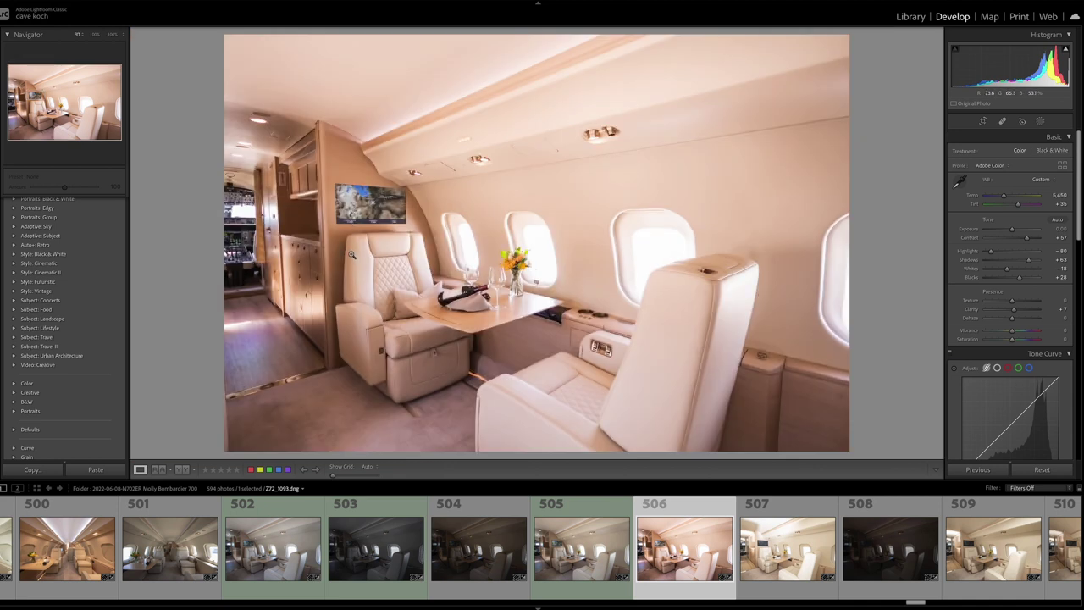
key("8")
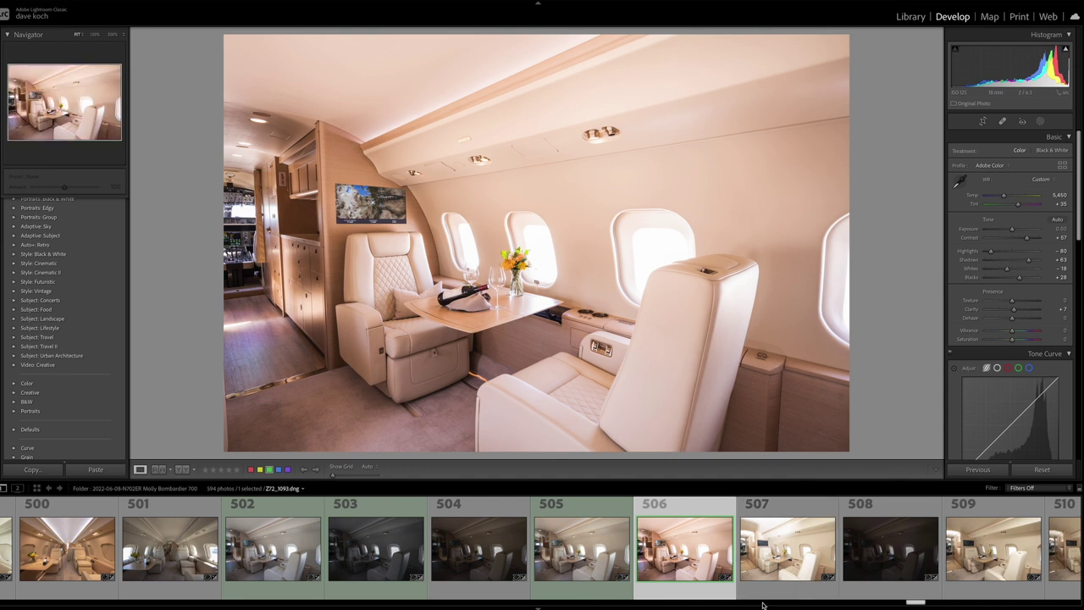
left_click(805, 577)
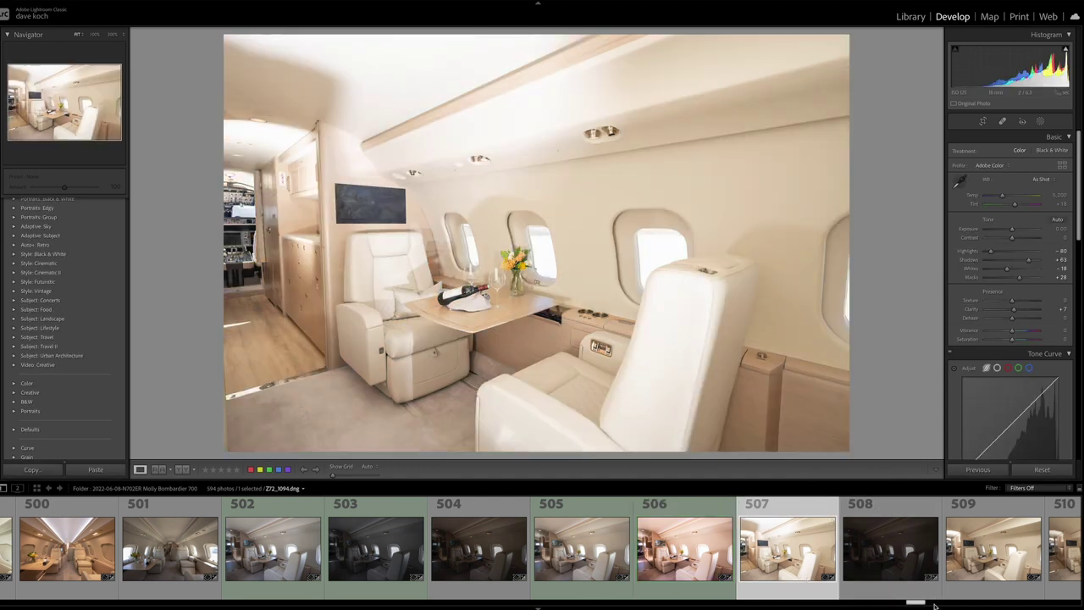
Step through photos 508 and 509, lowering 509's exposure slightly to −0.05
scroll(694, 563, "down", 3)
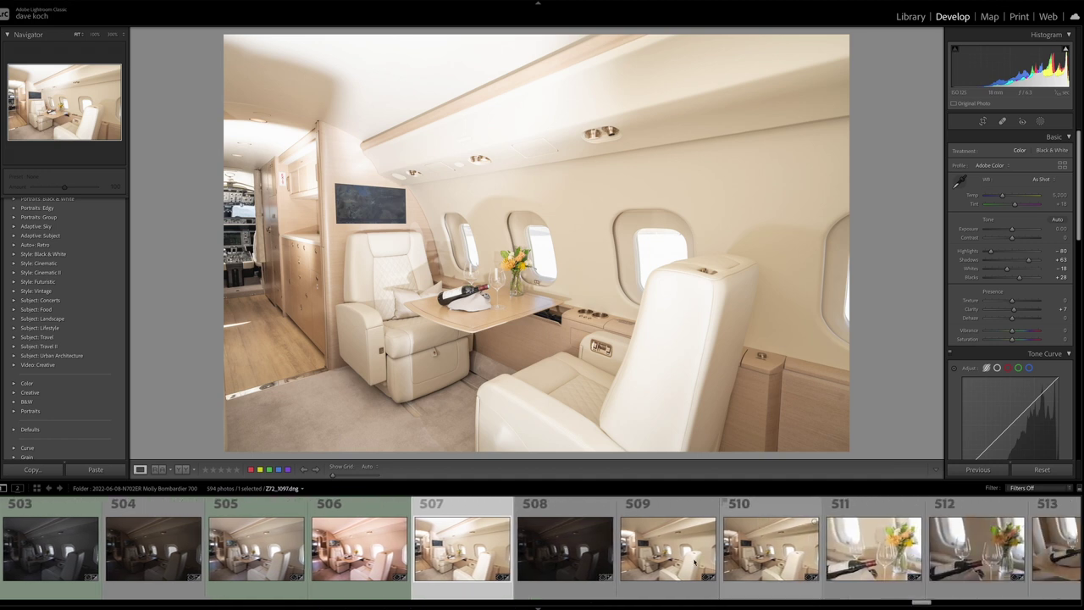
left_click(556, 559)
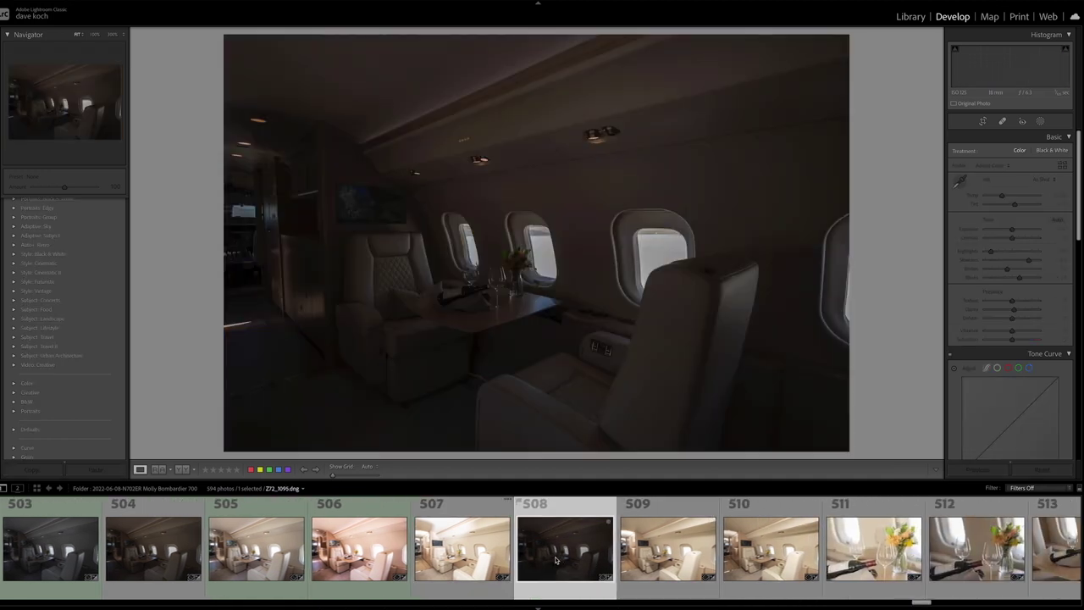
left_click(673, 559)
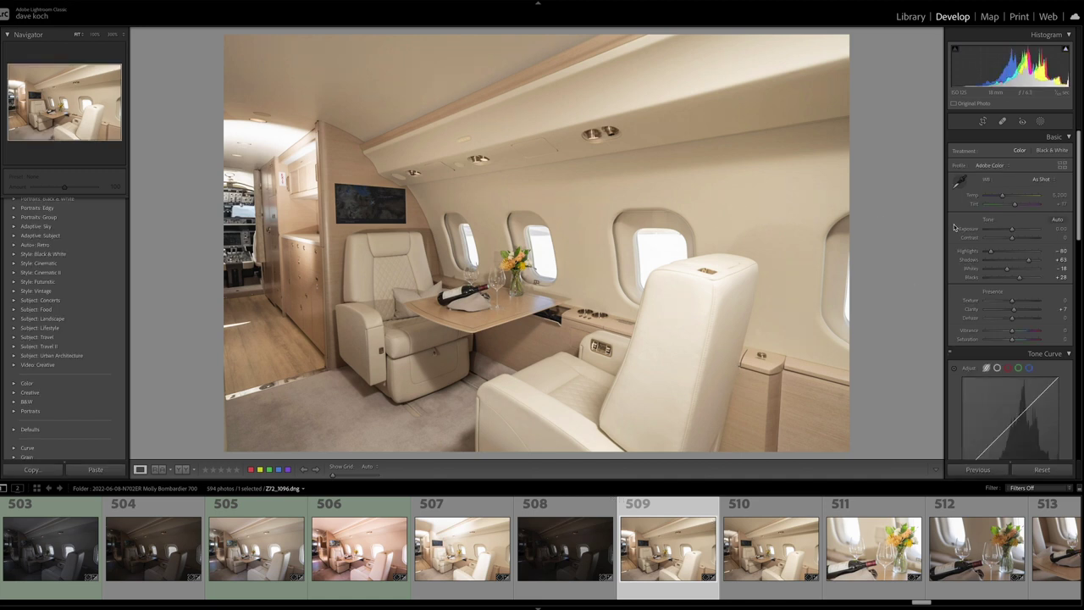
left_click_drag(1012, 231, 1008, 232)
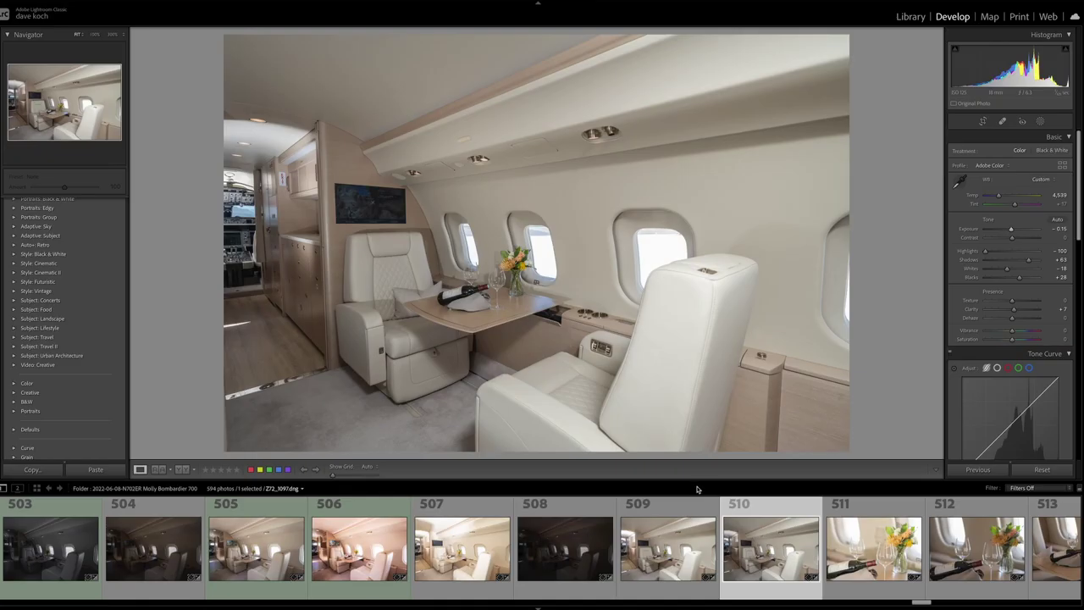
Select photo 506 and the other bracketed cabin frames, with Z72_1089 as the active photo
left_click(379, 569, "ctrl")
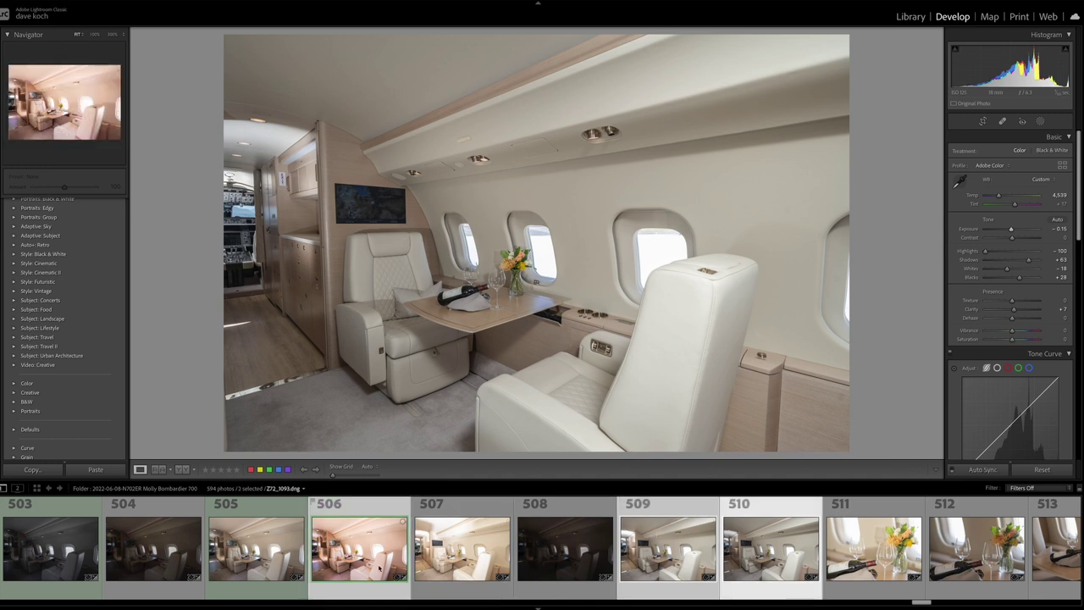
left_click(254, 589, "ctrl")
left_click(51, 588, "ctrl")
left_click(785, 593, "ctrl")
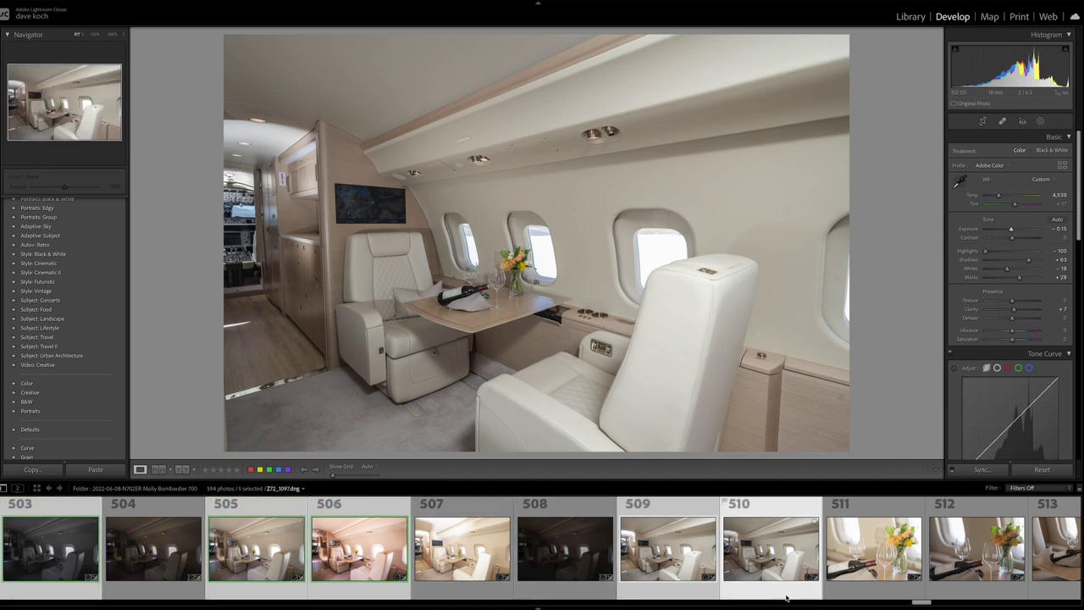
left_click_drag(915, 604, 908, 603)
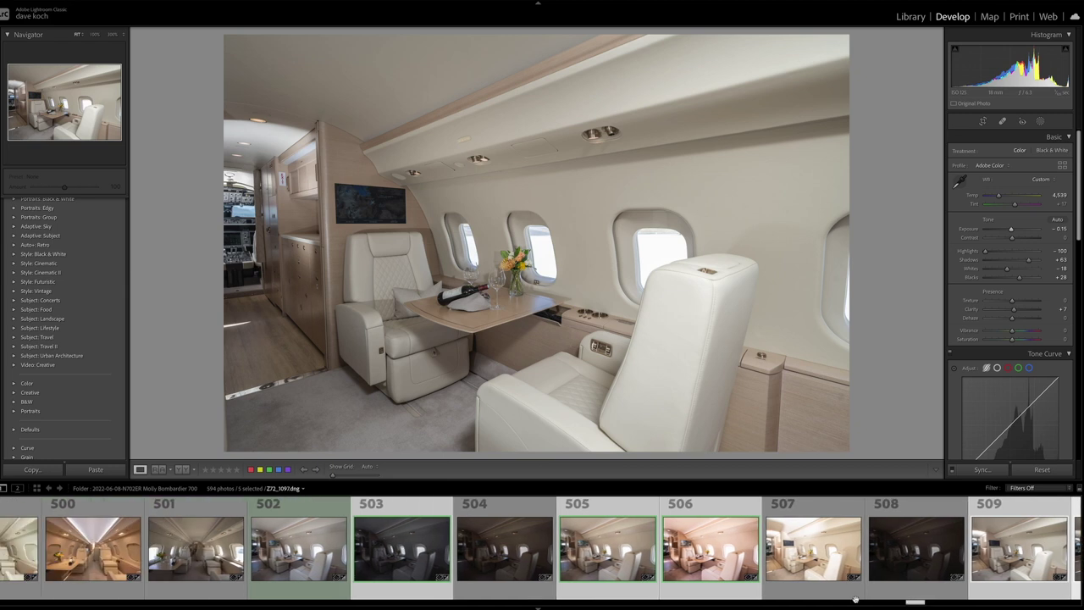
left_click(309, 566, "ctrl")
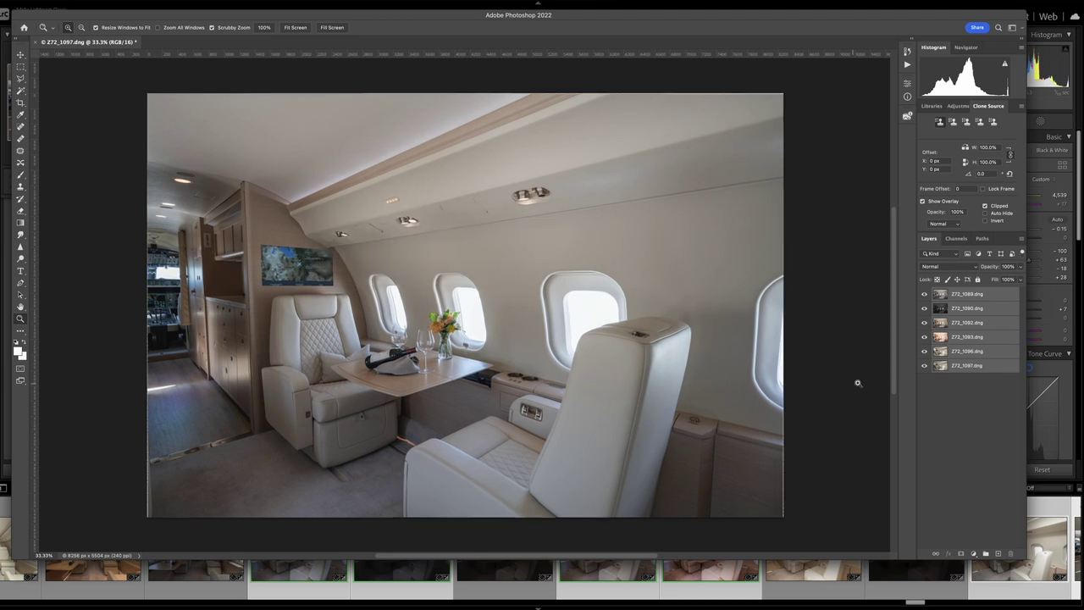
Hide layers Z72_1089, Z72_1090 and Z72_1092 and group them as Group 1
left_click(966, 294)
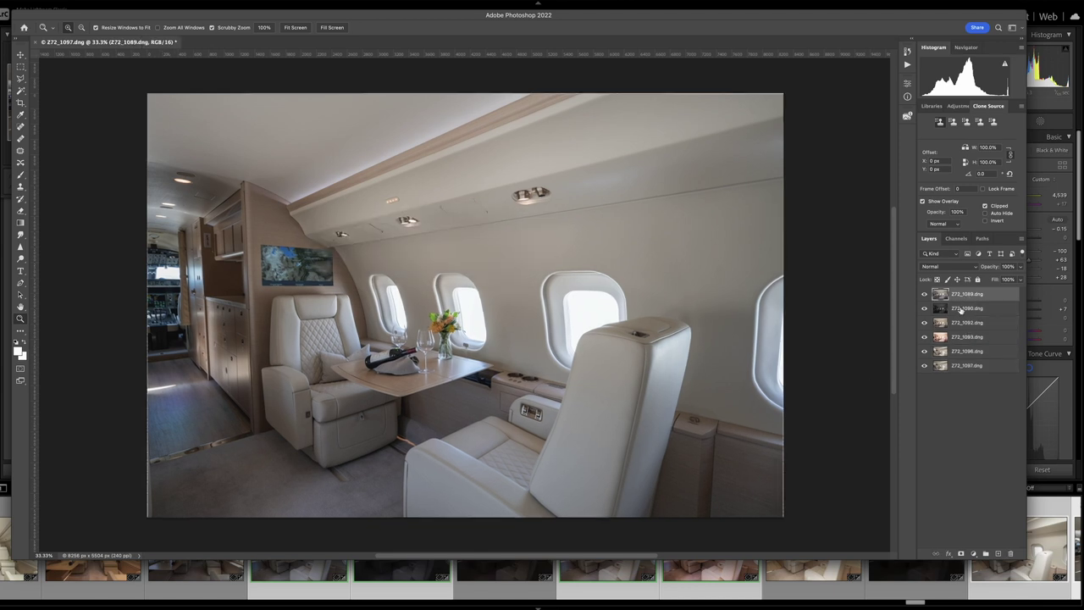
left_click(925, 296)
left_click(926, 311)
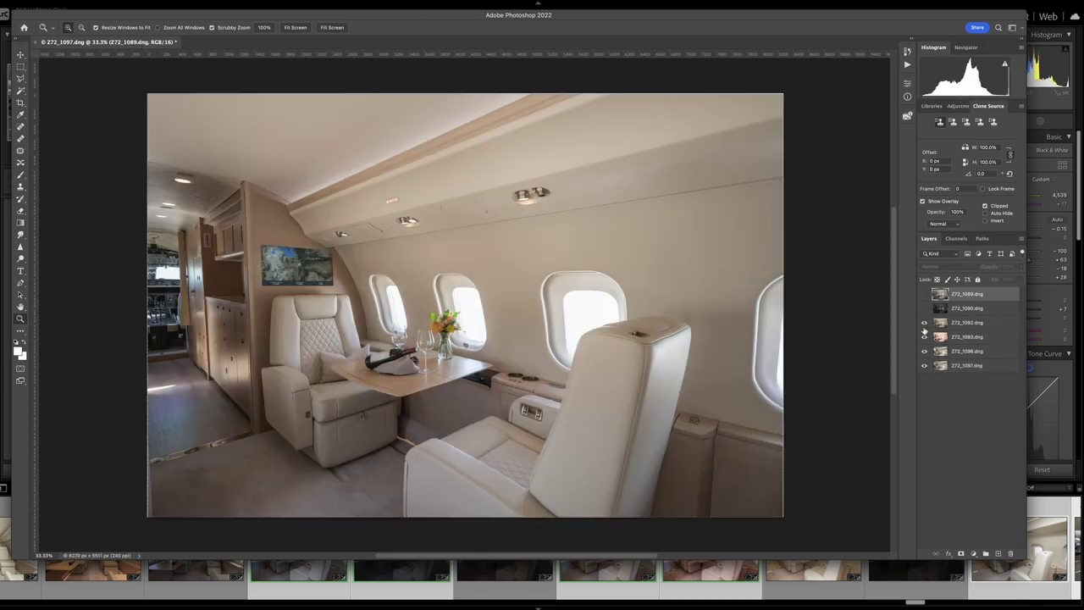
left_click(924, 323)
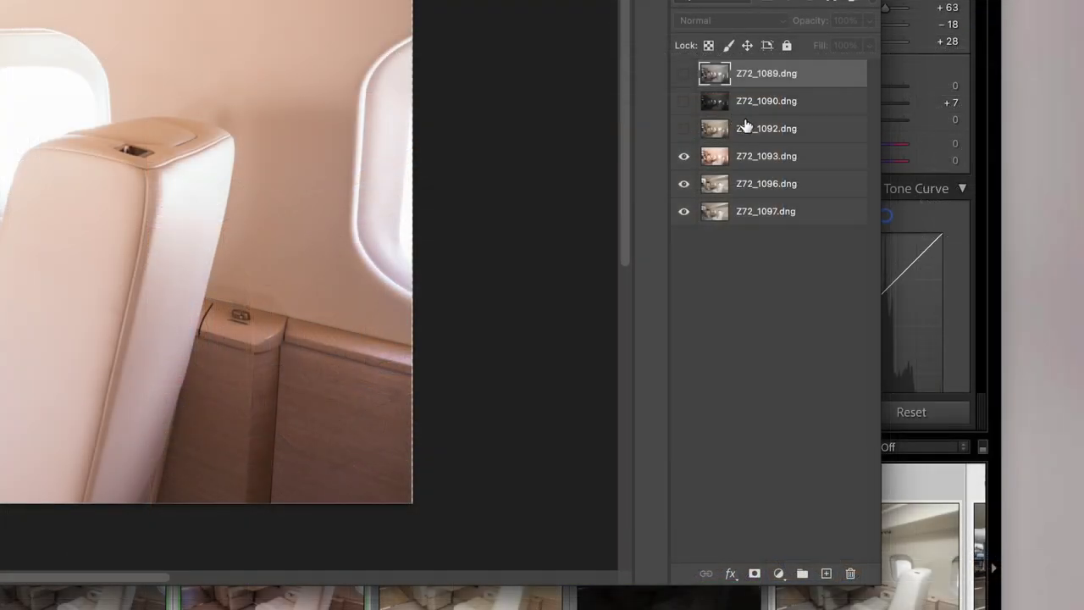
left_click(745, 125)
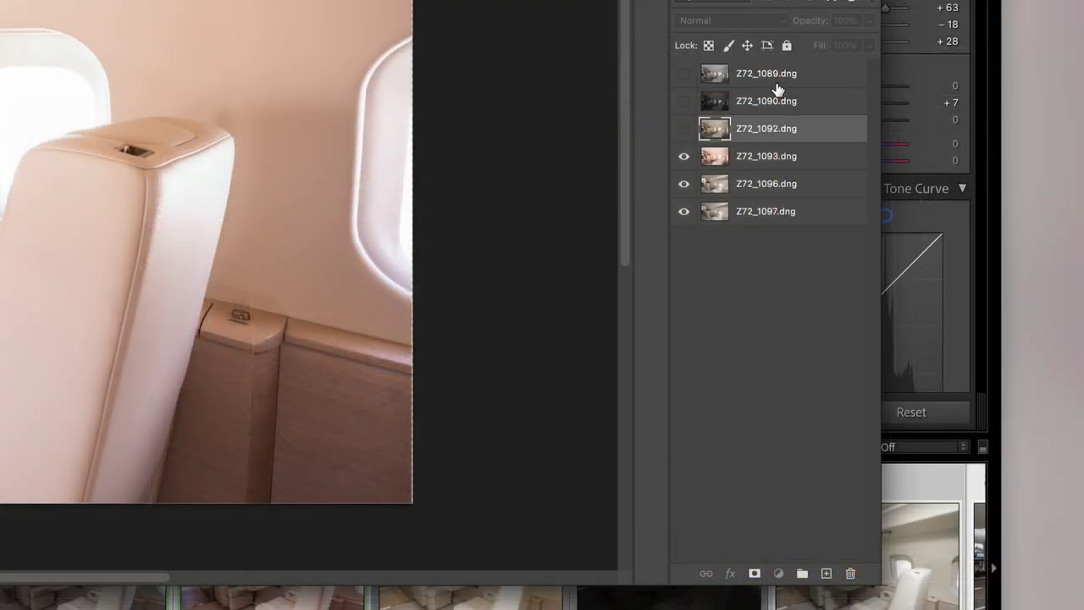
left_click(779, 84, "shift")
left_click_drag(781, 89, 804, 573)
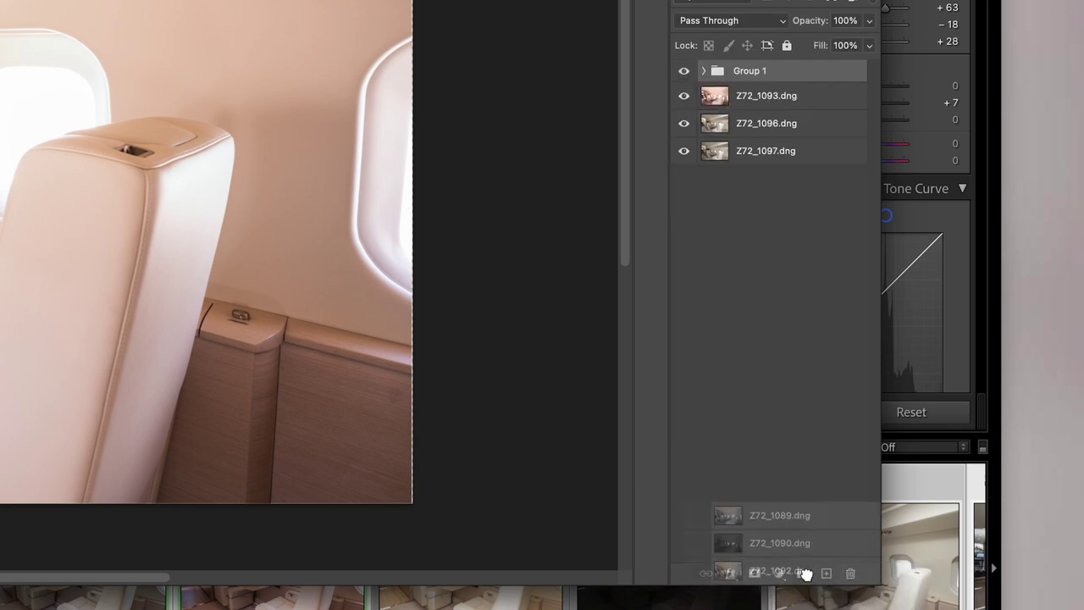
Group Z72_1096 and Z72_1097 as Group 2 and move Z72_1093 to the top
left_click(768, 124)
left_click(757, 152, "shift")
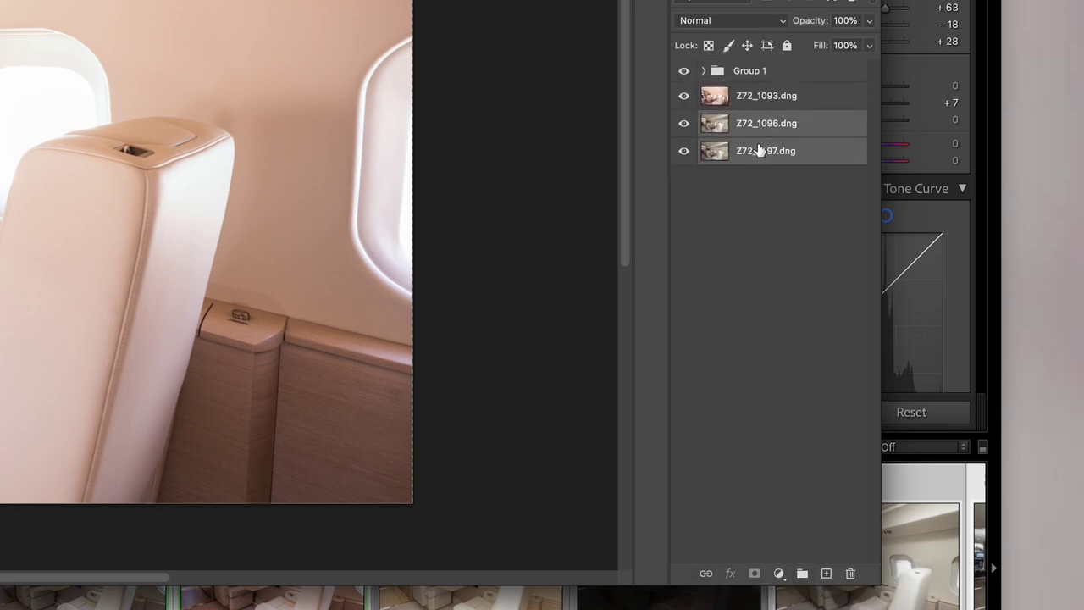
left_click_drag(758, 152, 801, 573)
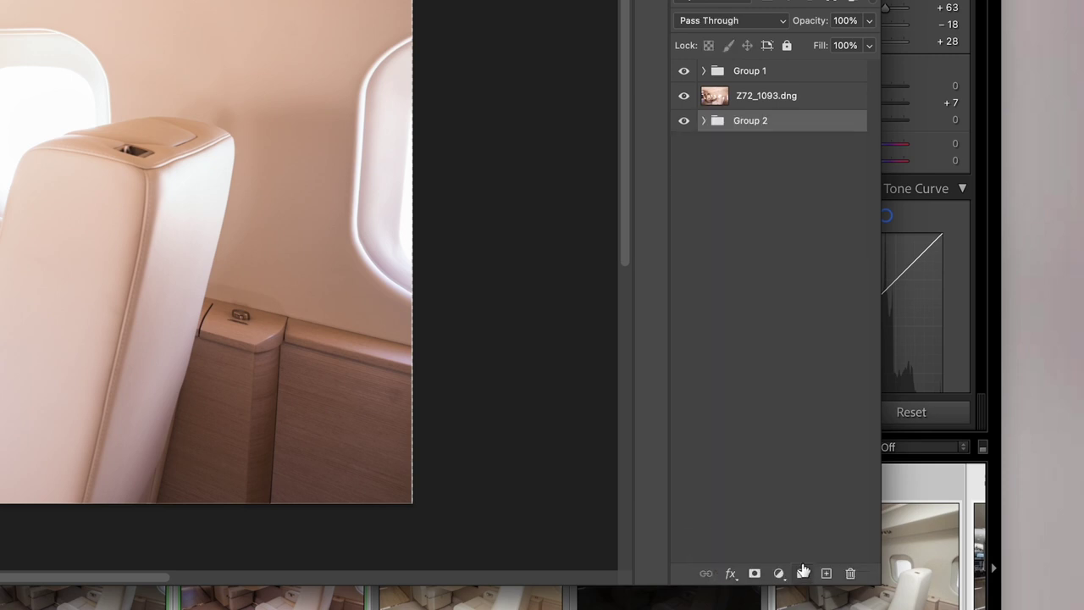
left_click(760, 98)
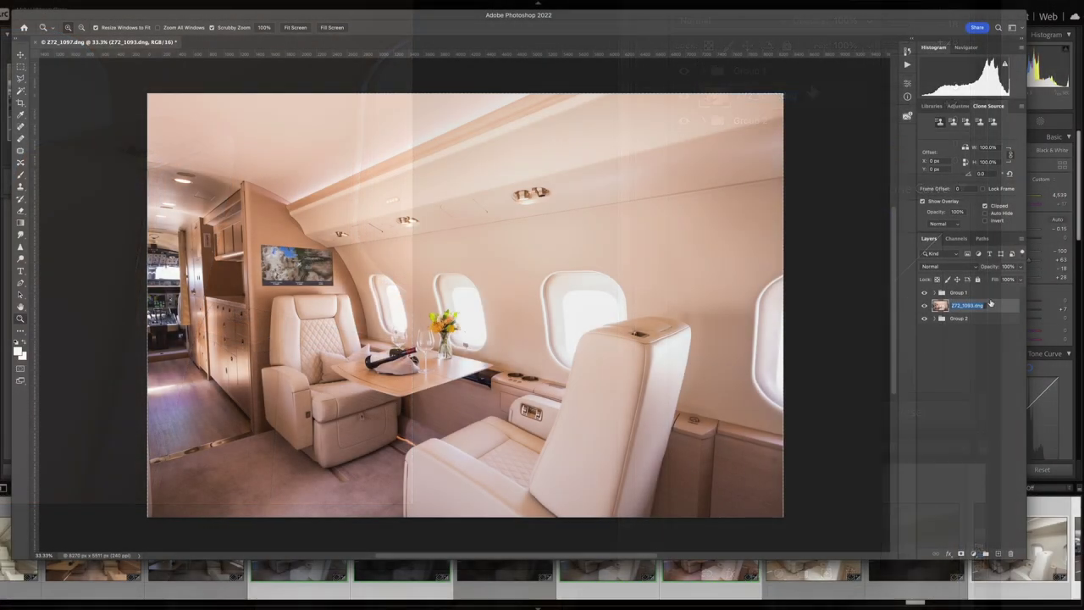
left_click_drag(995, 306, 993, 291)
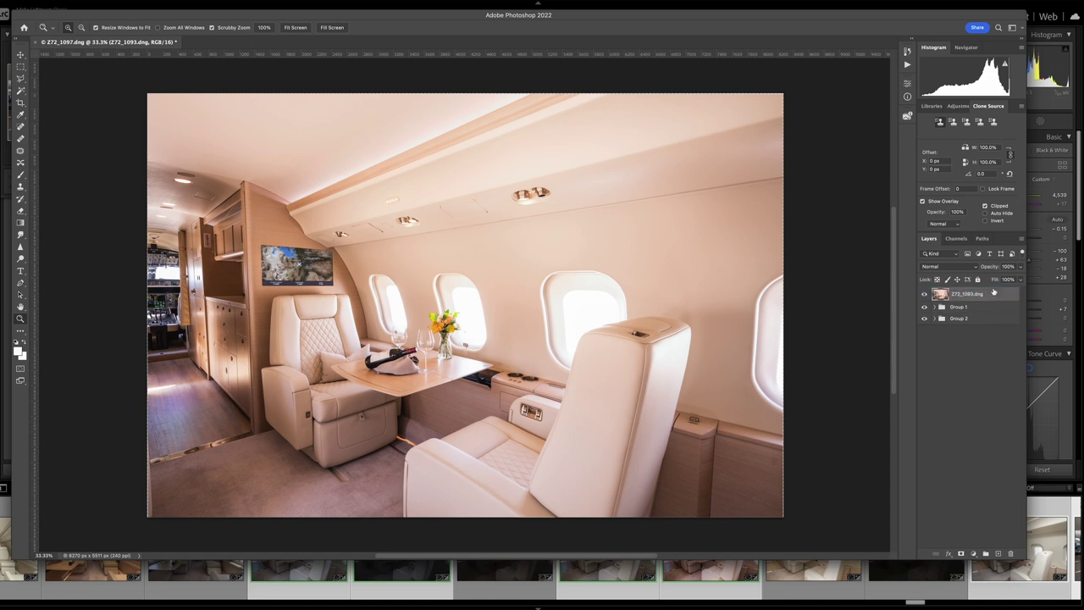
Zoom to 400% on the TV and draw a Polygonal Lasso selection around its screen
left_click(292, 261)
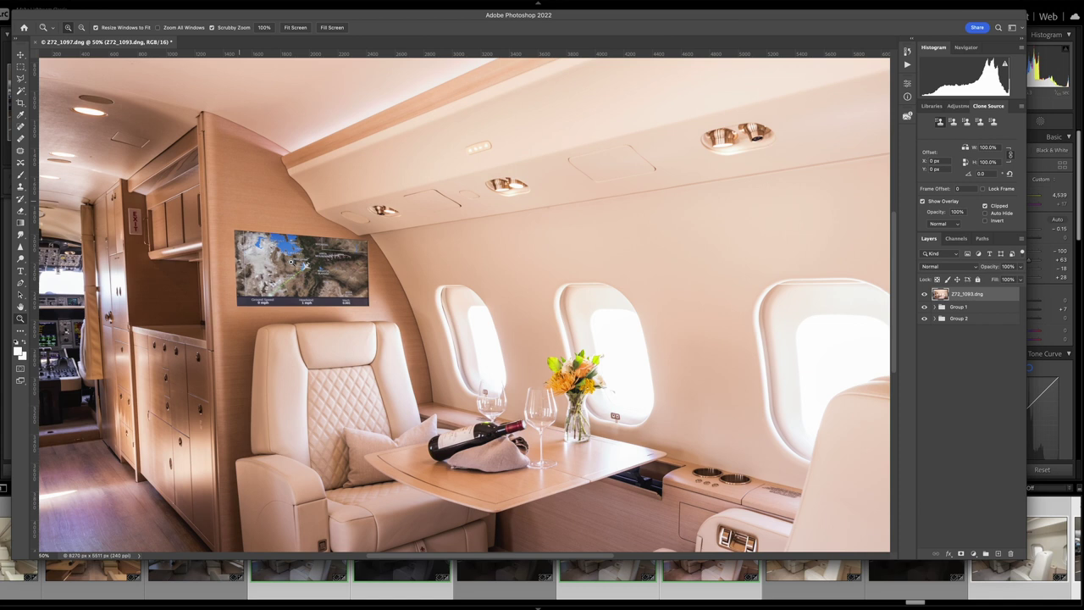
left_click(290, 262)
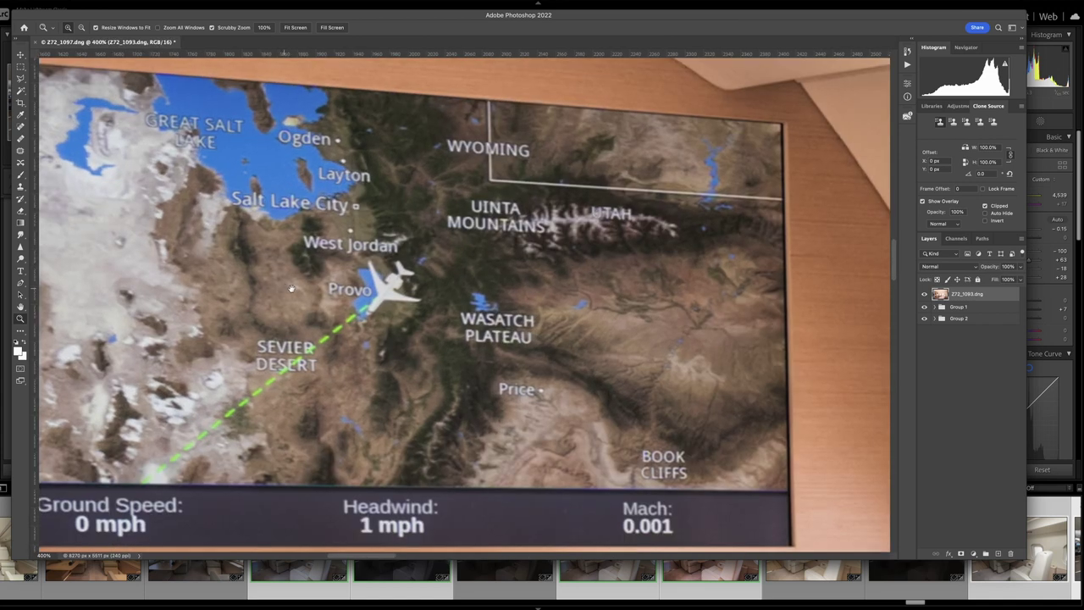
left_click(575, 385)
left_click(21, 81)
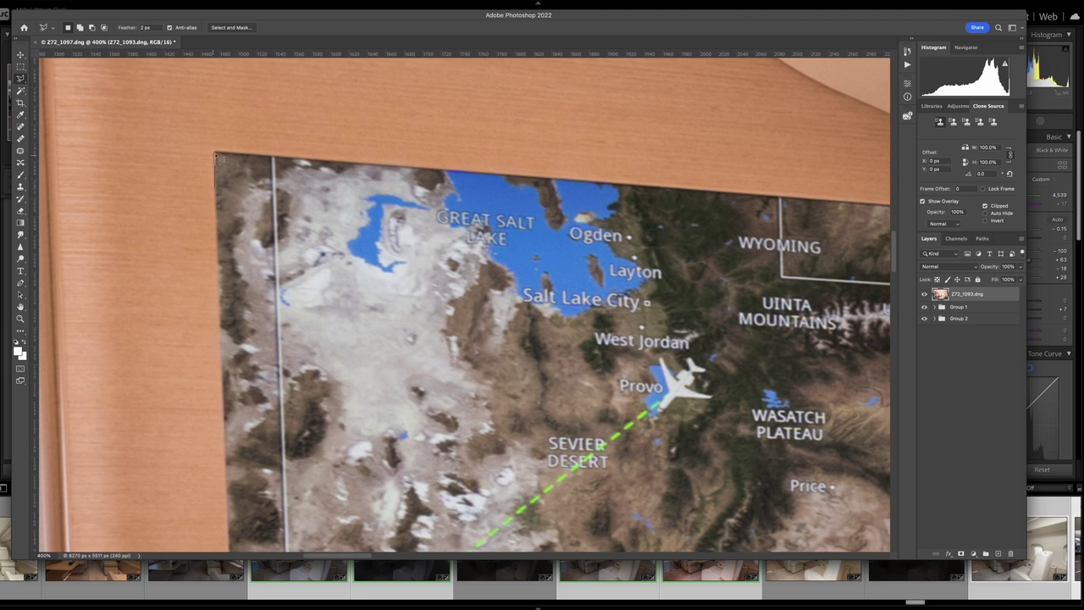
left_click(217, 154)
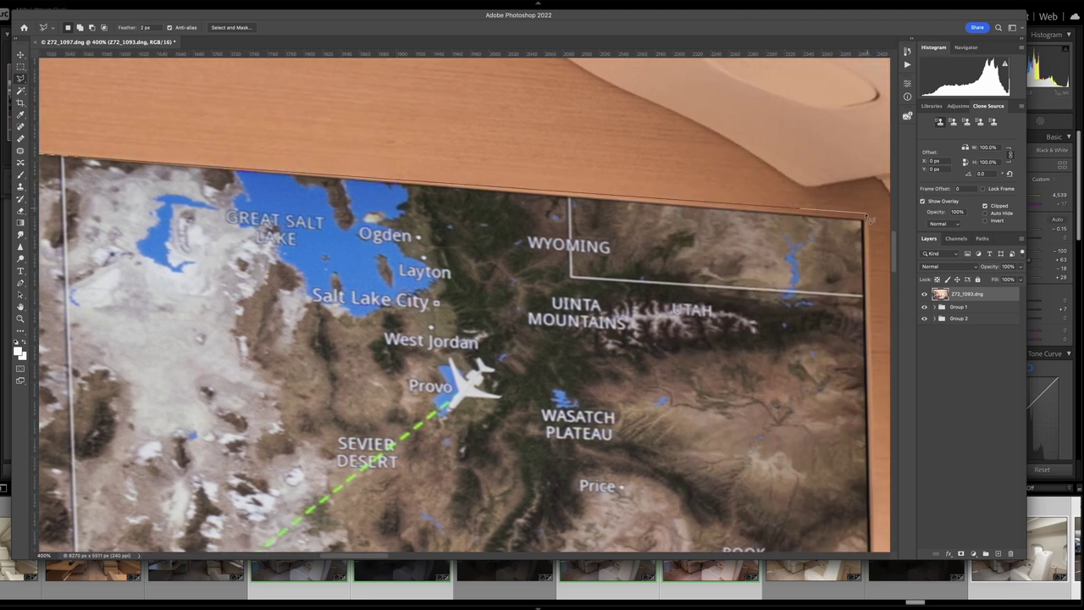
left_click(864, 223)
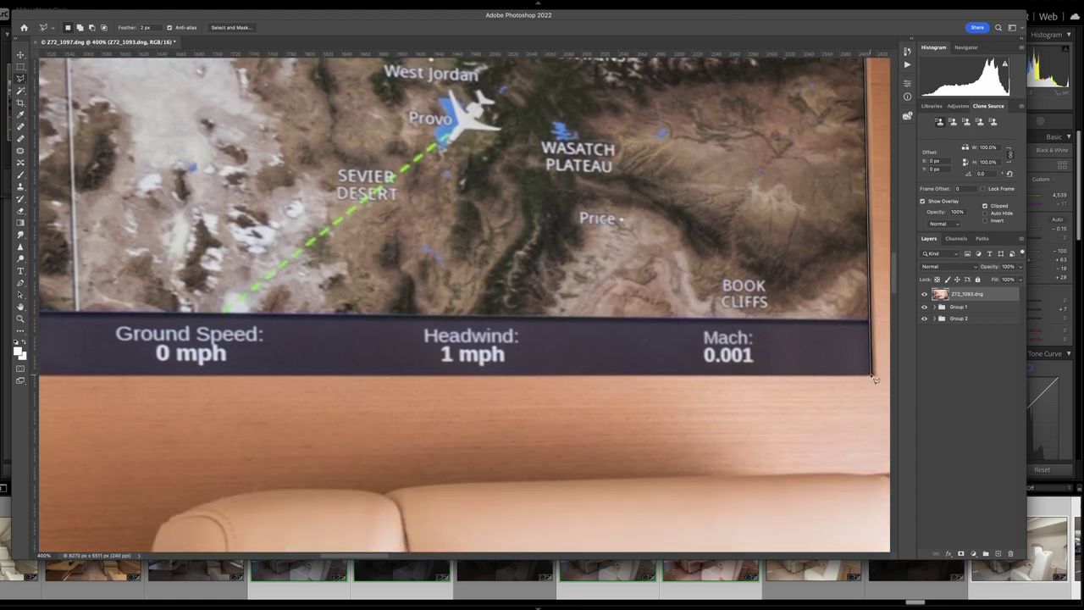
left_click(873, 378)
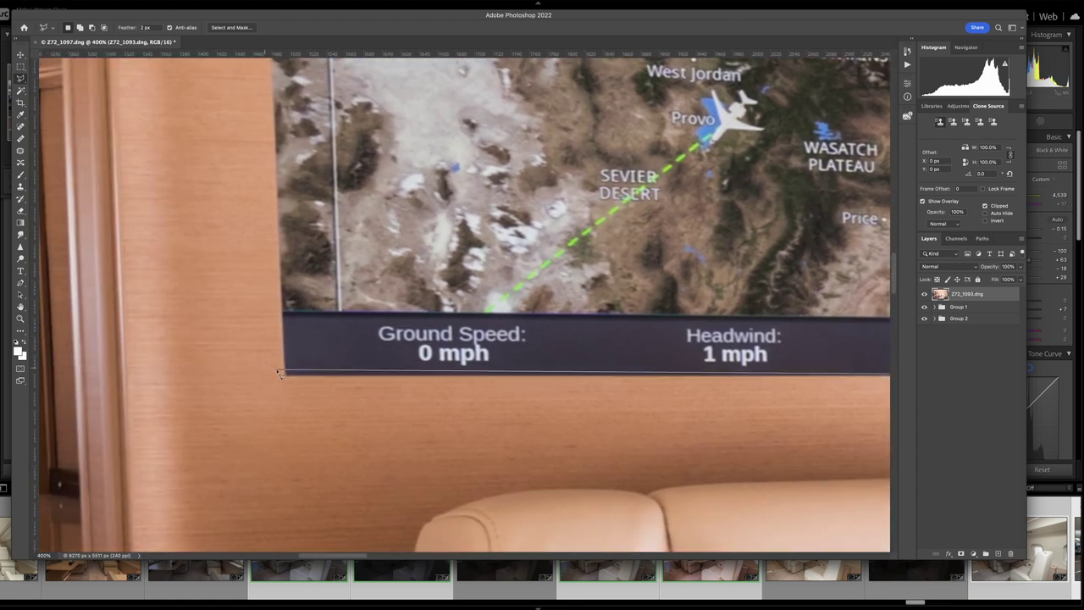
double_click(291, 381)
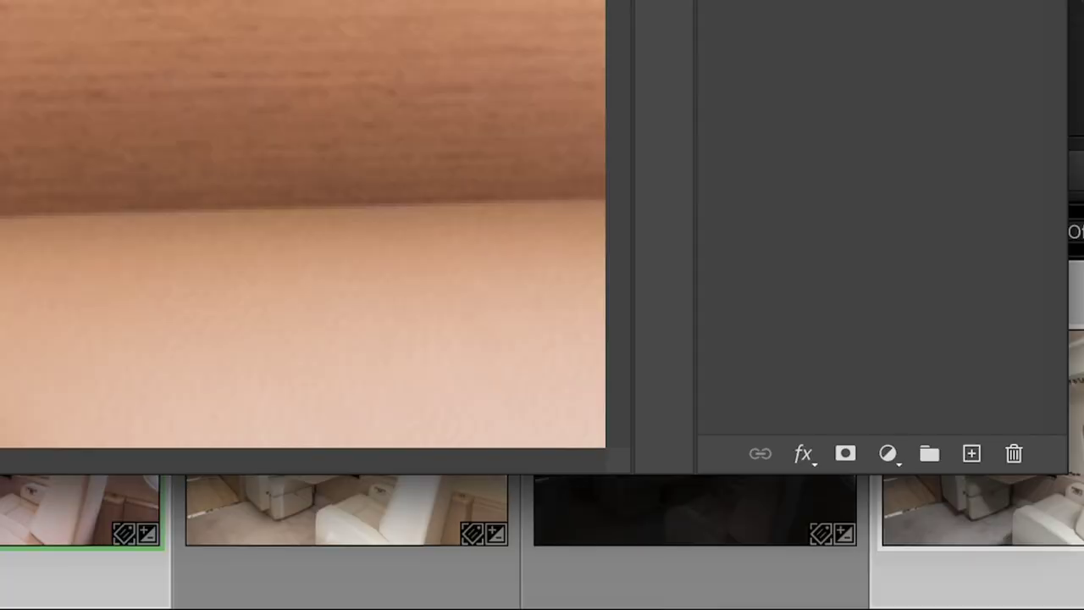
Mask Z72_1093 to the TV selection, fit the image on screen, and toggle the layer to compare
left_click(845, 453)
left_click(24, 320)
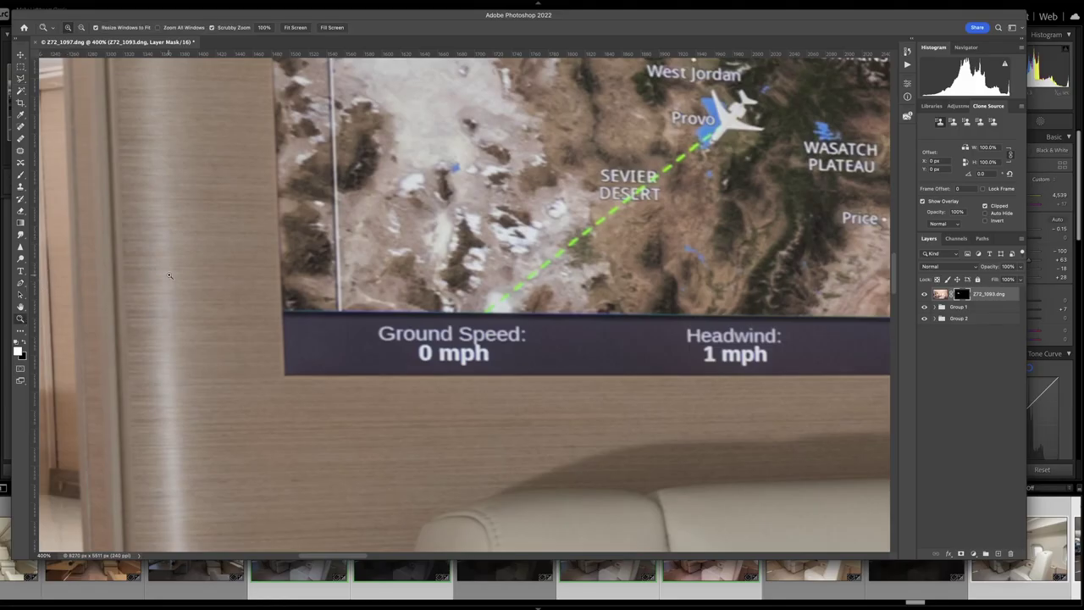
right_click(174, 273)
left_click(180, 277)
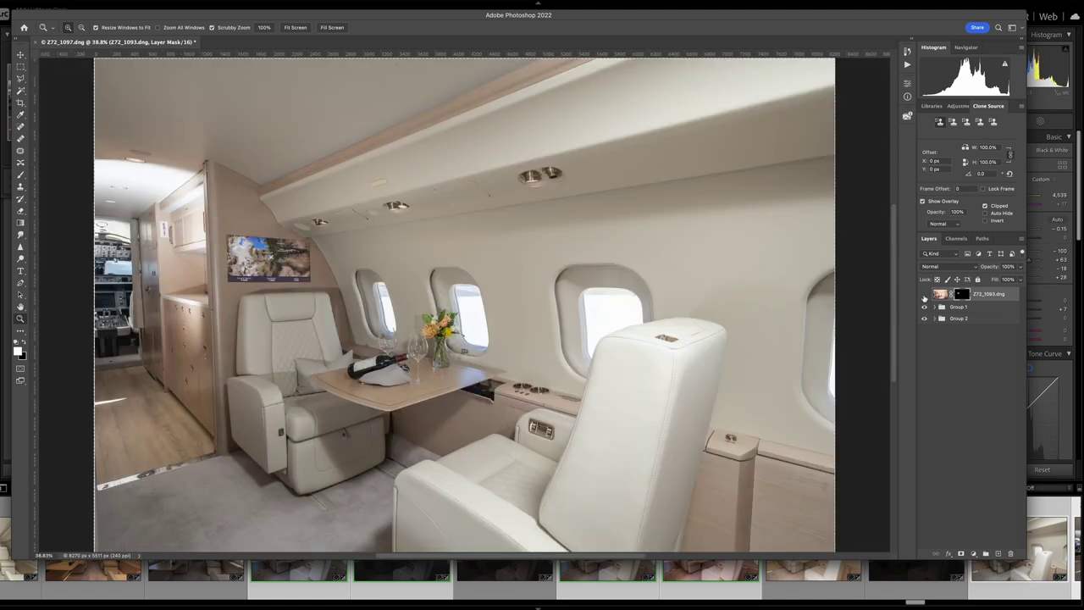
left_click(924, 294)
left_click(924, 295)
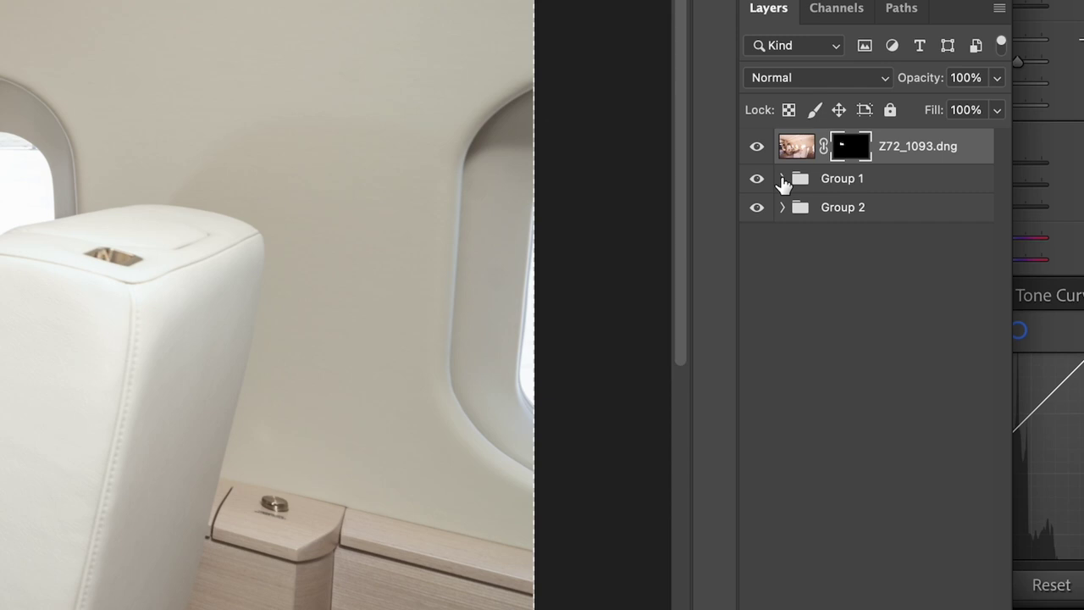
Turn off Group 1, restack Z72_1097 over Z72_1096 in Group 2, and give it a hide-all mask
left_click(783, 180)
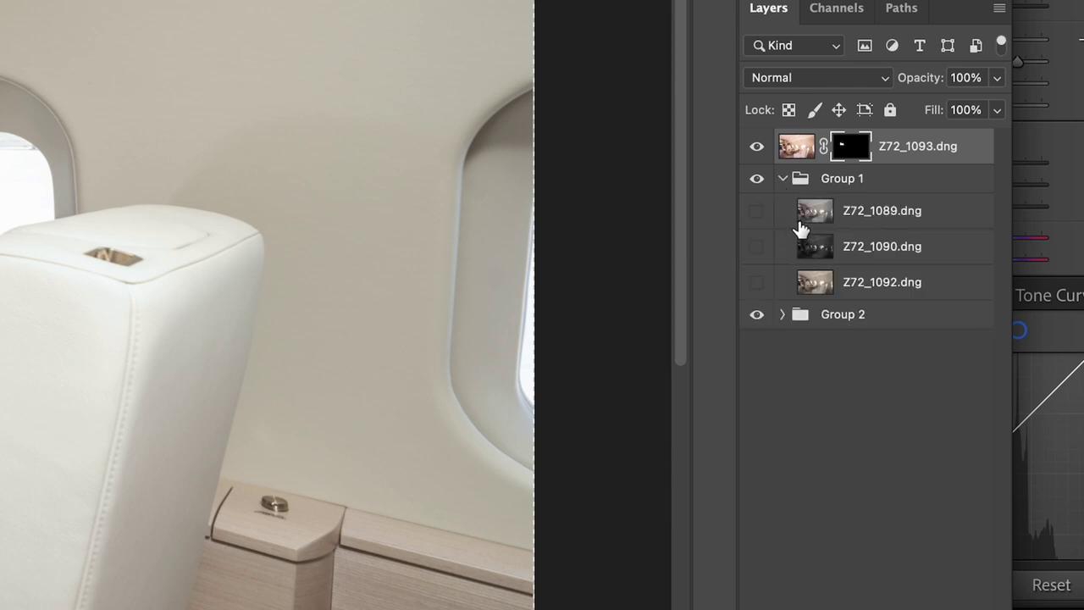
left_click(756, 179)
left_click(772, 318)
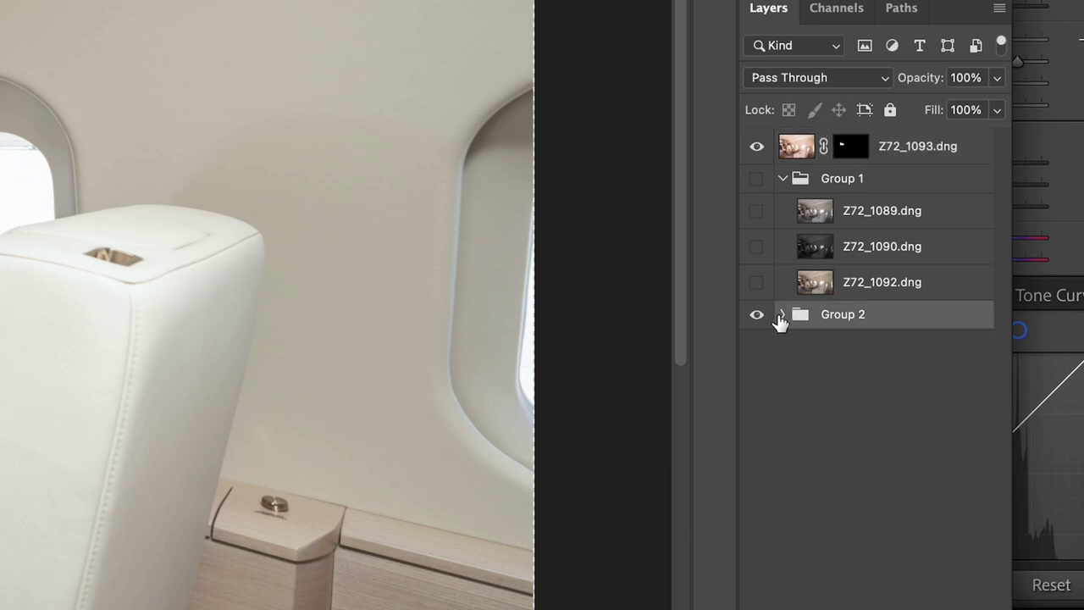
left_click(783, 315)
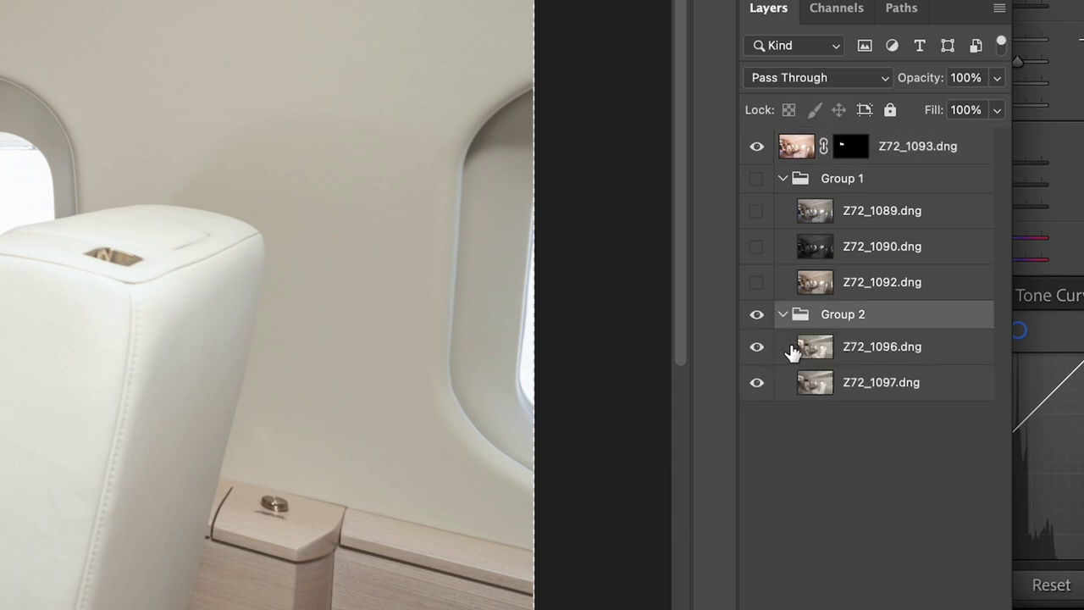
left_click(756, 348)
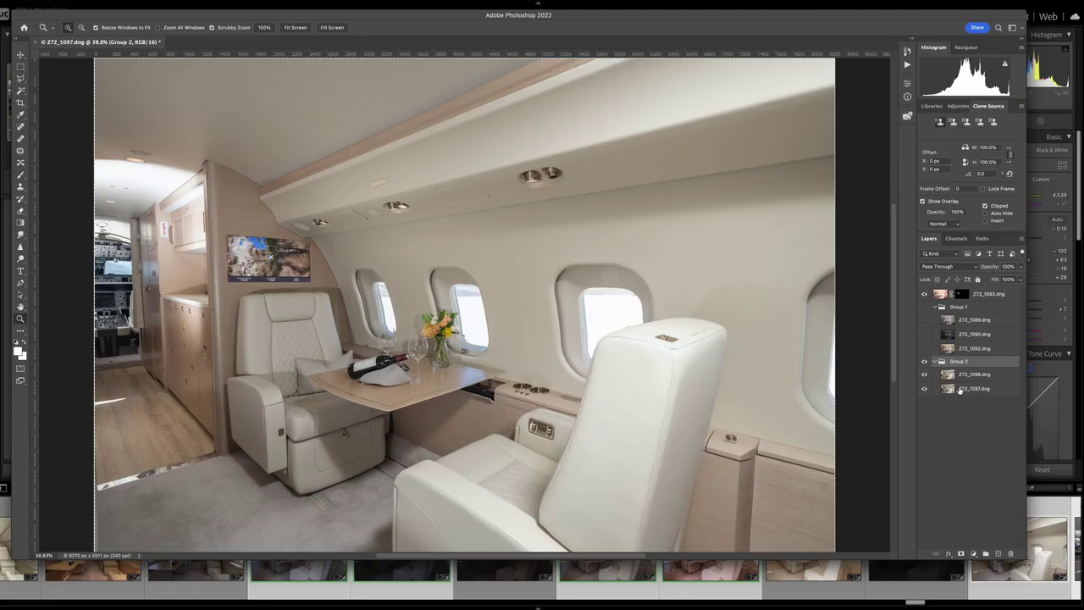
left_click(850, 358)
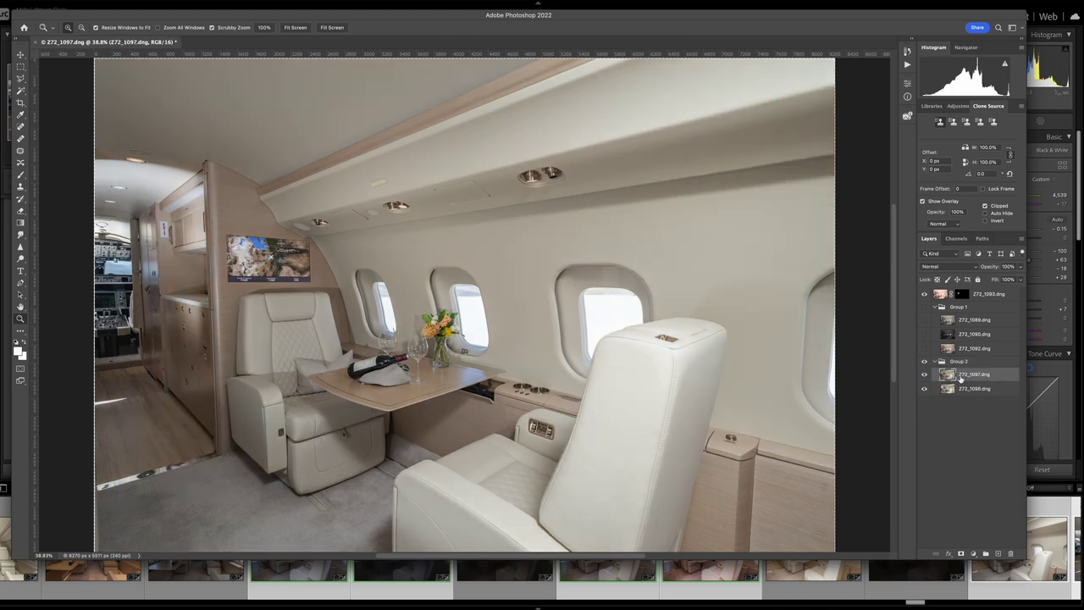
key("ctrl+alt+m")
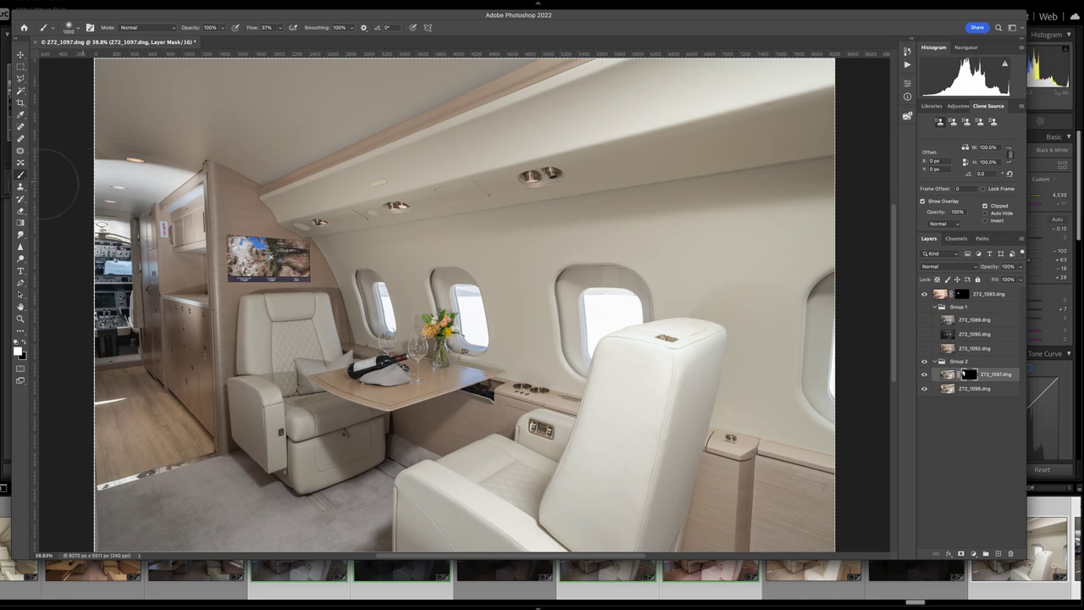
Turn off Group 2's visibility, leaving only the masked TV map showing
left_click(925, 362)
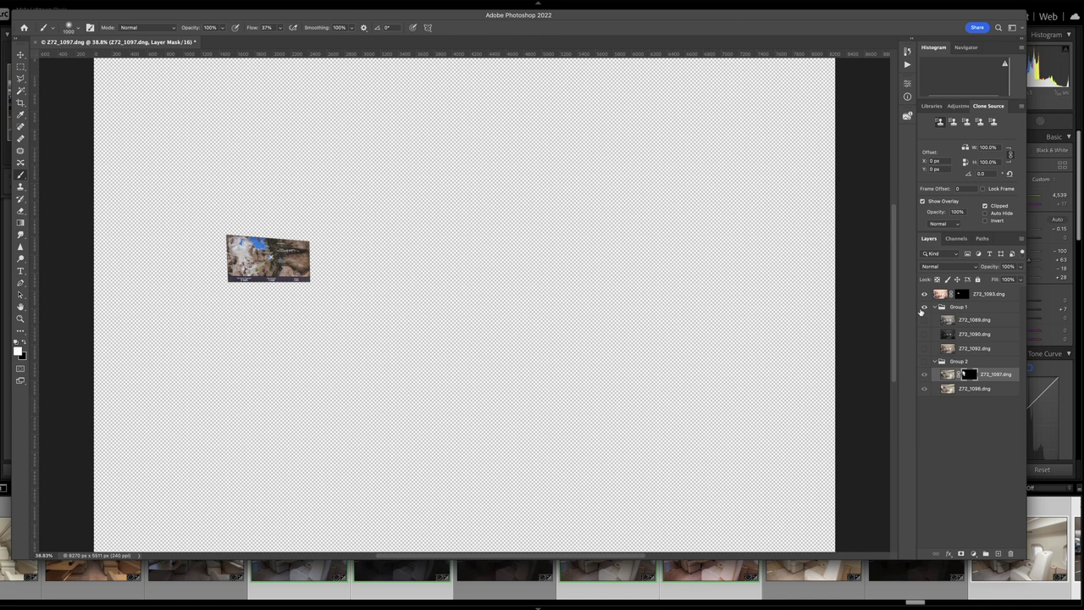
Compare Z72_1090 and Z72_1089 against the composite, leaving only Z72_1092 visible
left_click(925, 319)
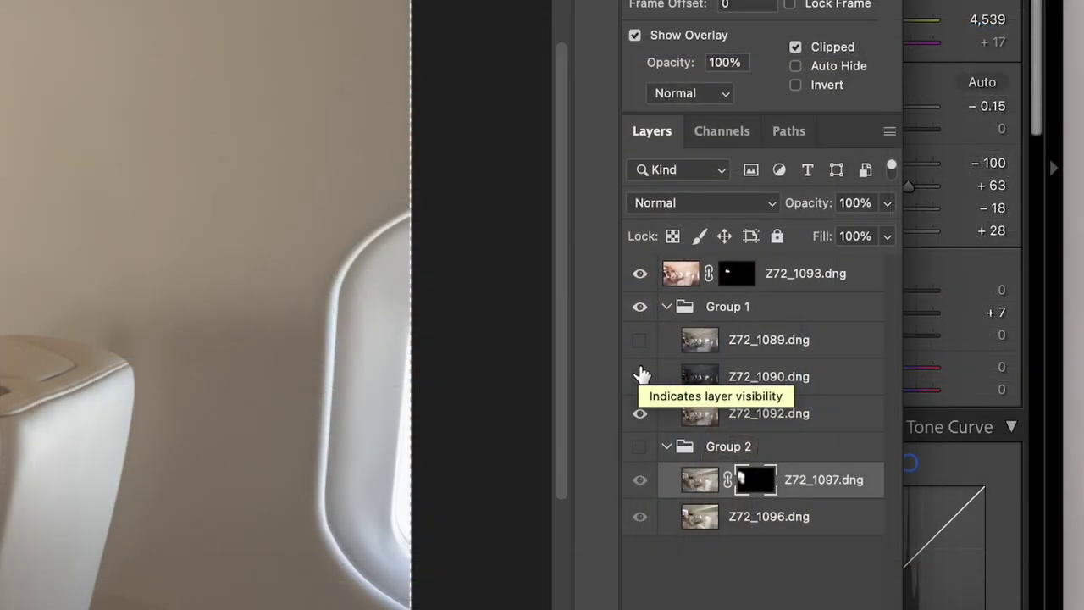
left_click(641, 373)
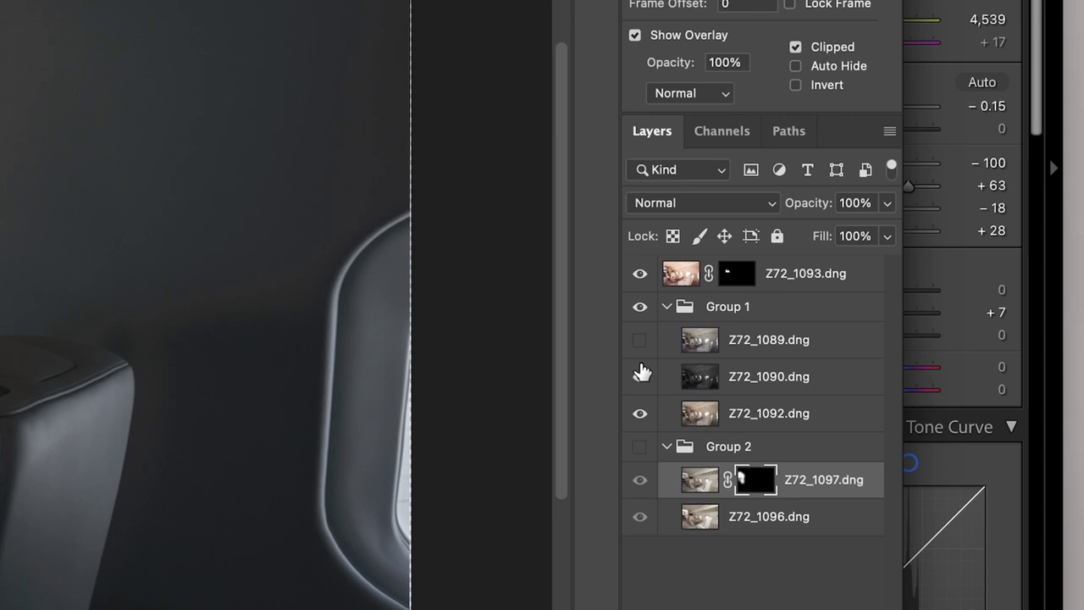
left_click(641, 373)
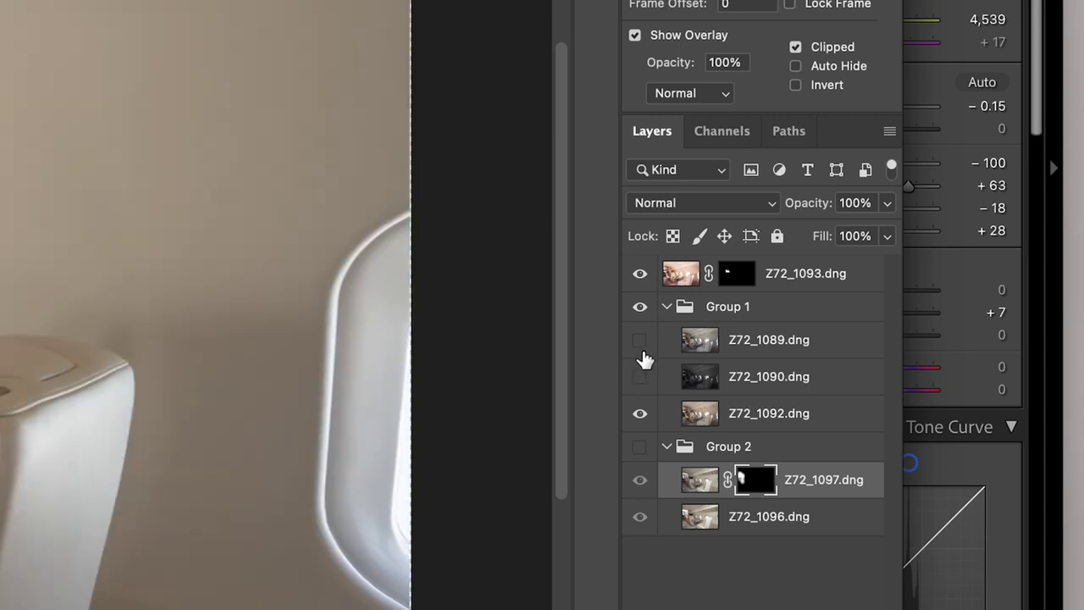
left_click(641, 346)
left_click(702, 351)
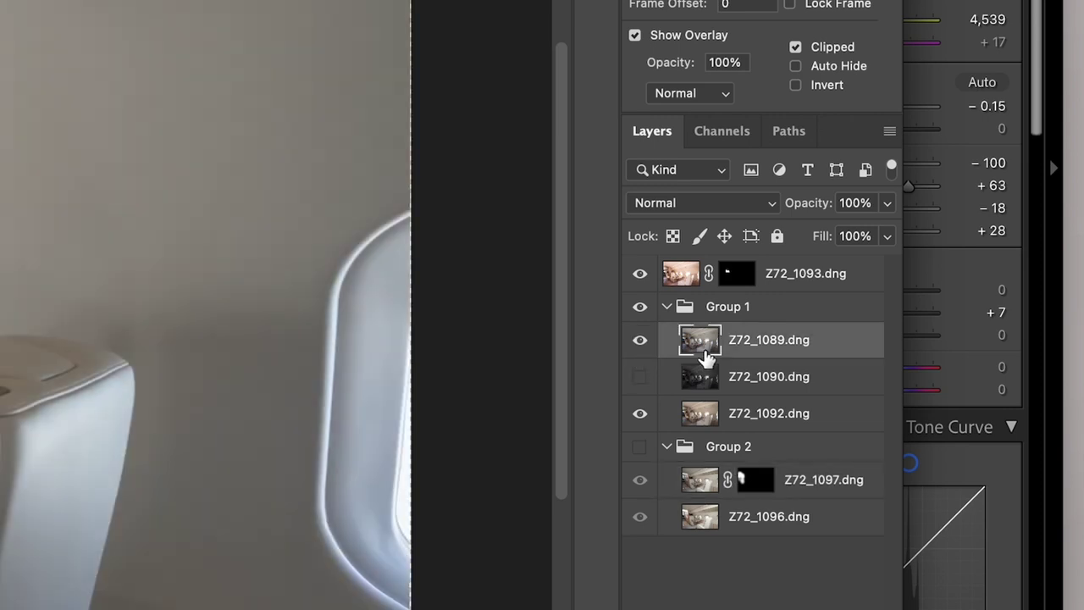
left_click(650, 347)
left_click(641, 342)
left_click(641, 342)
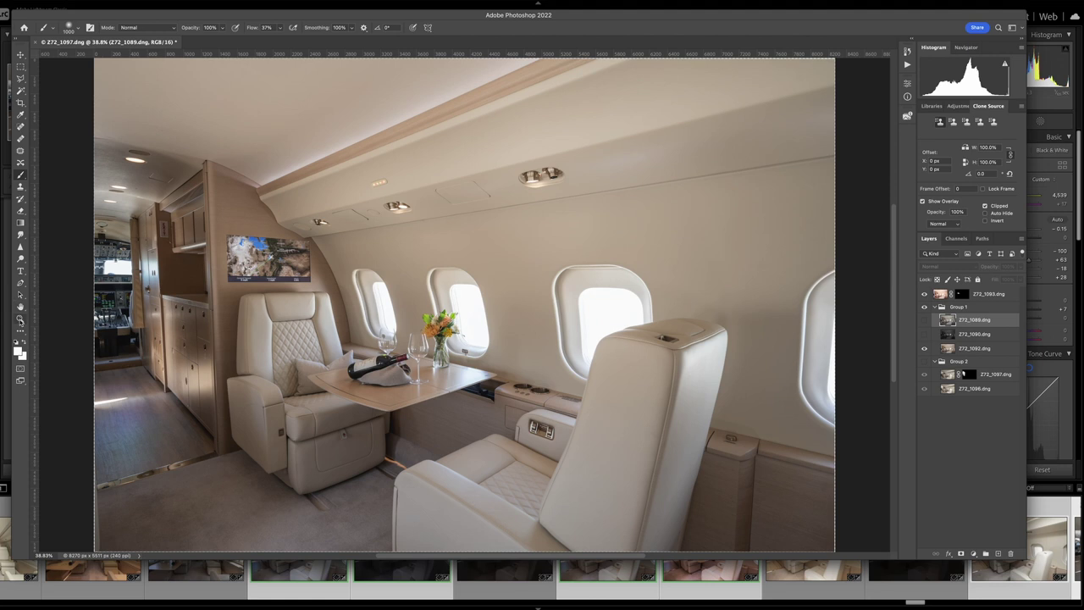
Zoom in to 300% on the cabin window
left_click(20, 319)
left_click(382, 311)
left_click(381, 311)
left_click(382, 311)
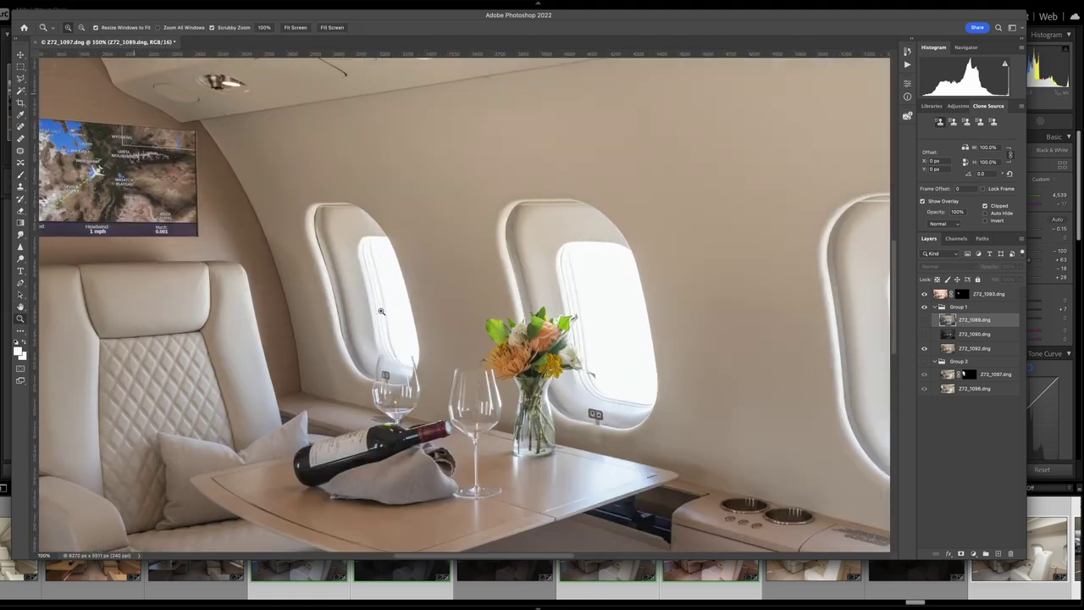
left_click(381, 311)
left_click(382, 311)
scroll(218, 139, "down", 2)
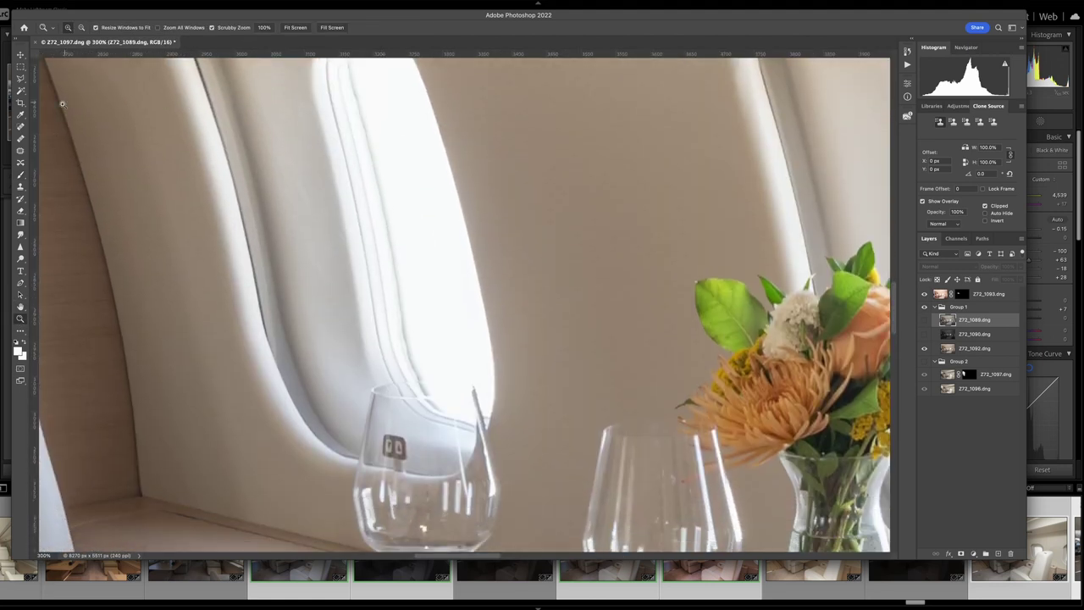
Begin a Polygonal Lasso outline around the cabin window openings beside the flowers
left_click(21, 78)
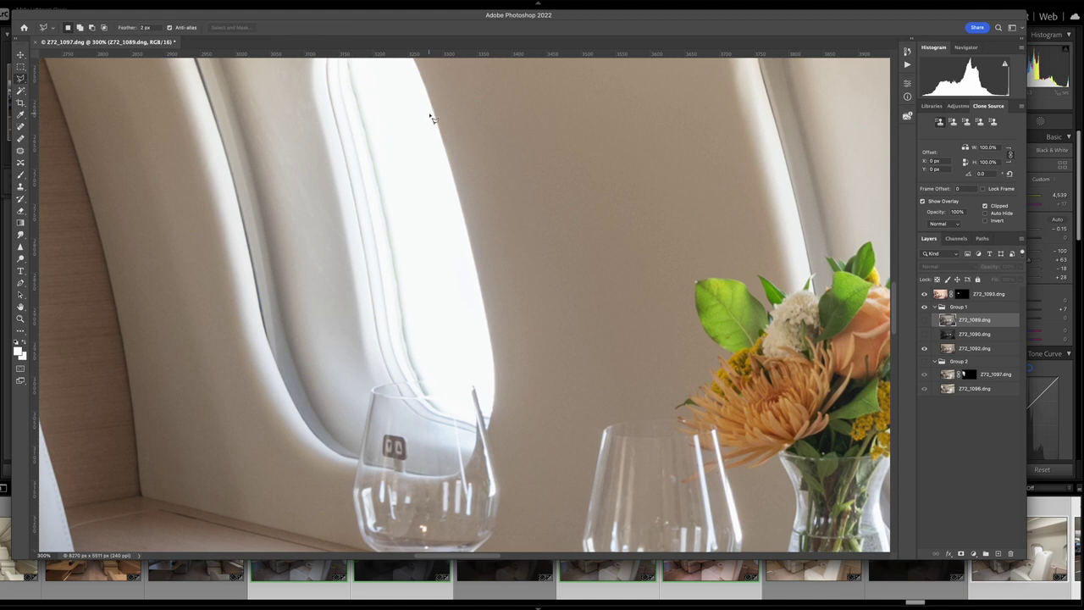
left_click(433, 112)
left_click(471, 245)
left_click(481, 332)
left_click(495, 437)
left_click(434, 383)
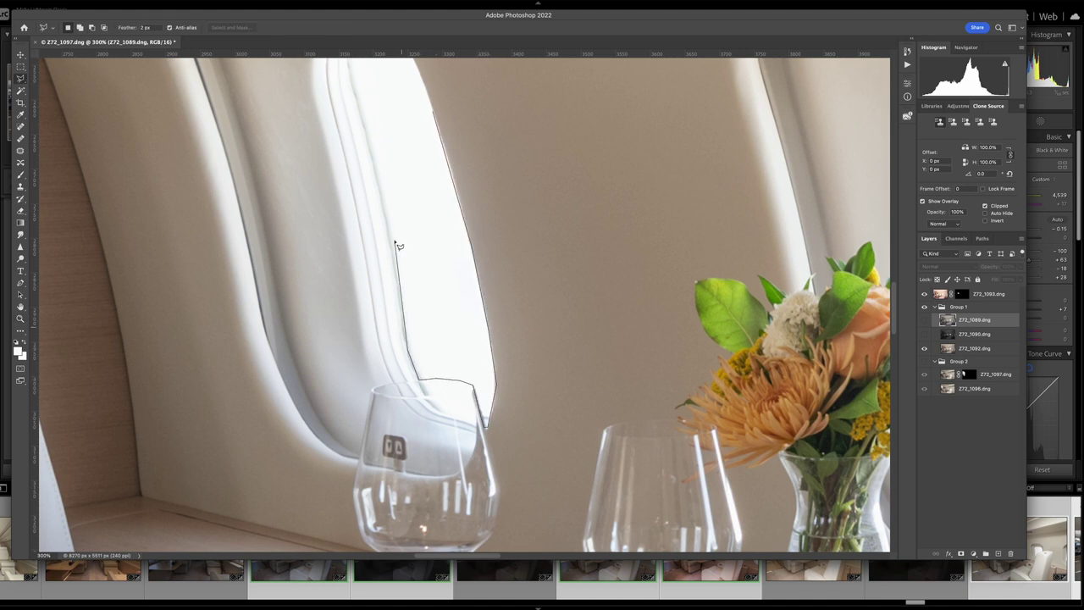
left_click(395, 242)
scroll(394, 243, "up", 5)
left_click(348, 342)
scroll(360, 318, "down", 3)
scroll(360, 318, "right", 8)
left_click(489, 424)
left_click(542, 516)
left_click(701, 539)
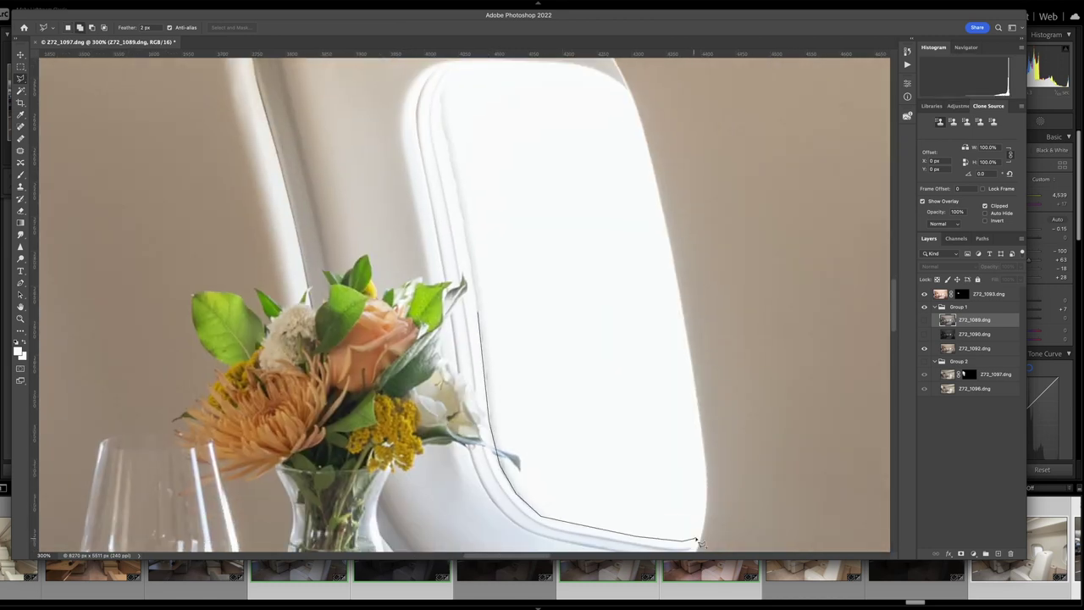
Trace the outline along the seat edge and rounded window corner, closing the selection
scroll(707, 471, "up", 3)
scroll(460, 307, "right", 10)
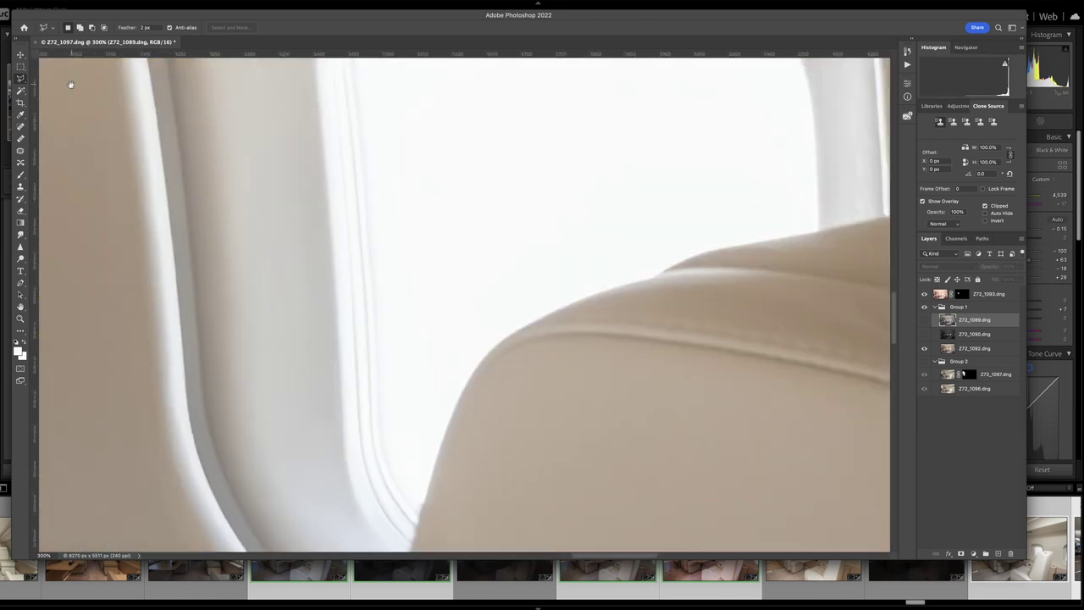
left_click(818, 227)
left_click(645, 269)
left_click(507, 334)
left_click(440, 457)
left_click(416, 527)
left_click(376, 448)
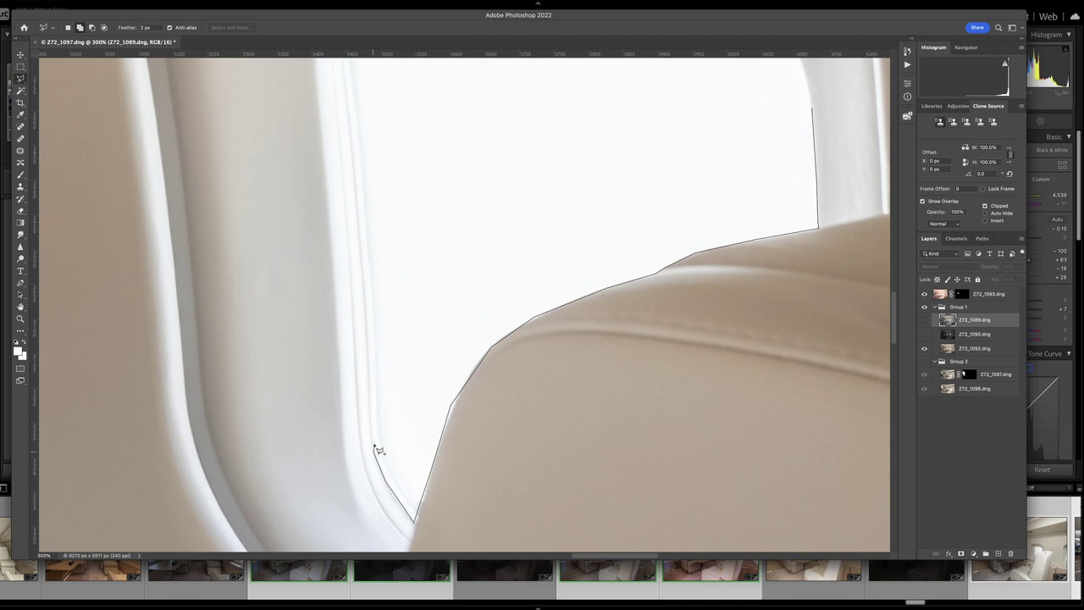
scroll(347, 379, "up", 3)
left_click(337, 305)
left_click(443, 242)
left_click(593, 245)
left_click(717, 262)
left_click(792, 322)
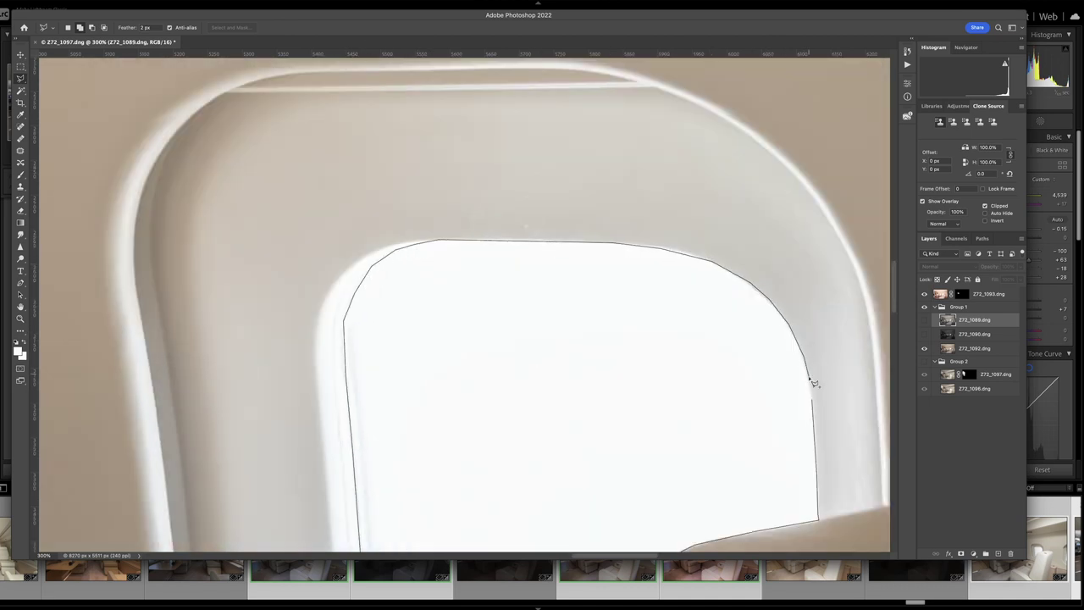
double_click(810, 382)
Zoom to the cockpit doorway, select the windshield, then fit the image on screen
key("z")
key("super+0")
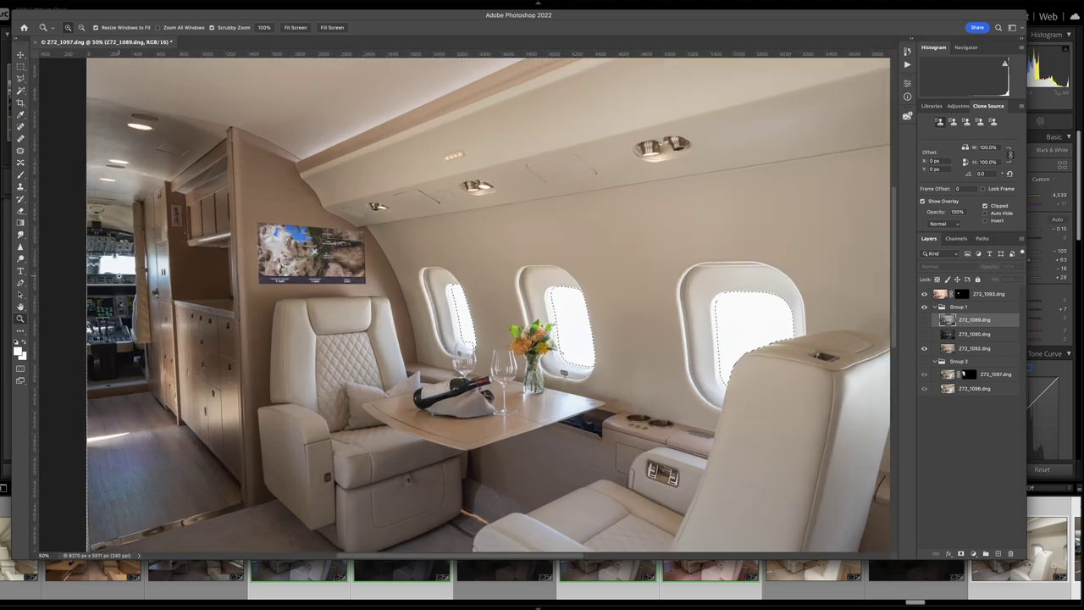
mouse_move(120, 277)
left_mouse_down()
mouse_move(487, 330)
mouse_move(309, 375)
mouse_move(202, 373)
mouse_move(230, 232)
mouse_move(305, 252)
mouse_move(354, 238)
mouse_move(482, 243)
left_mouse_up()
key("l")
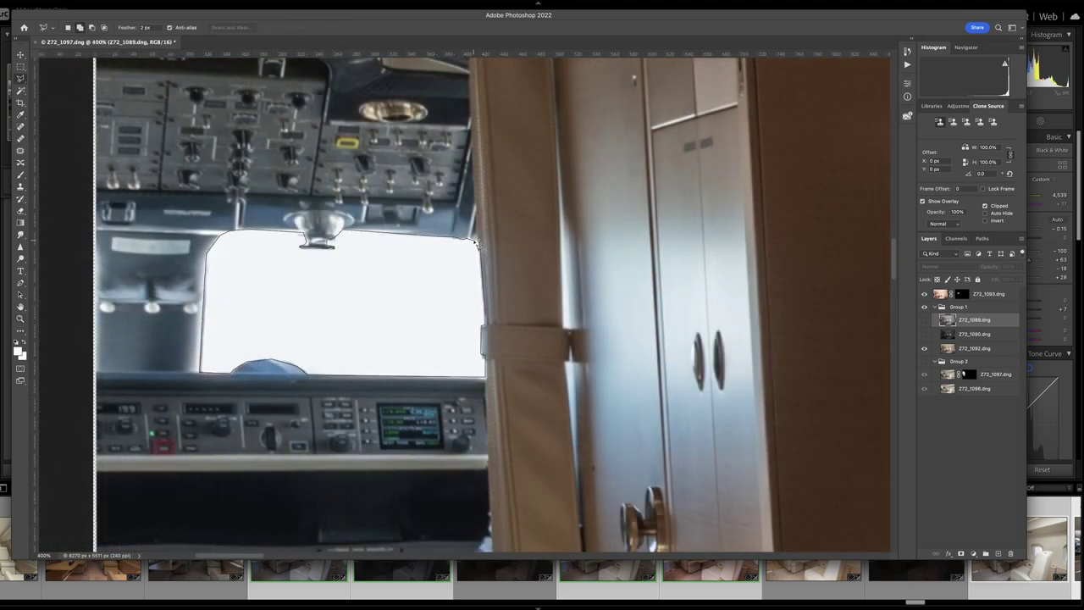
key("z")
right_click(217, 312)
left_click(237, 317)
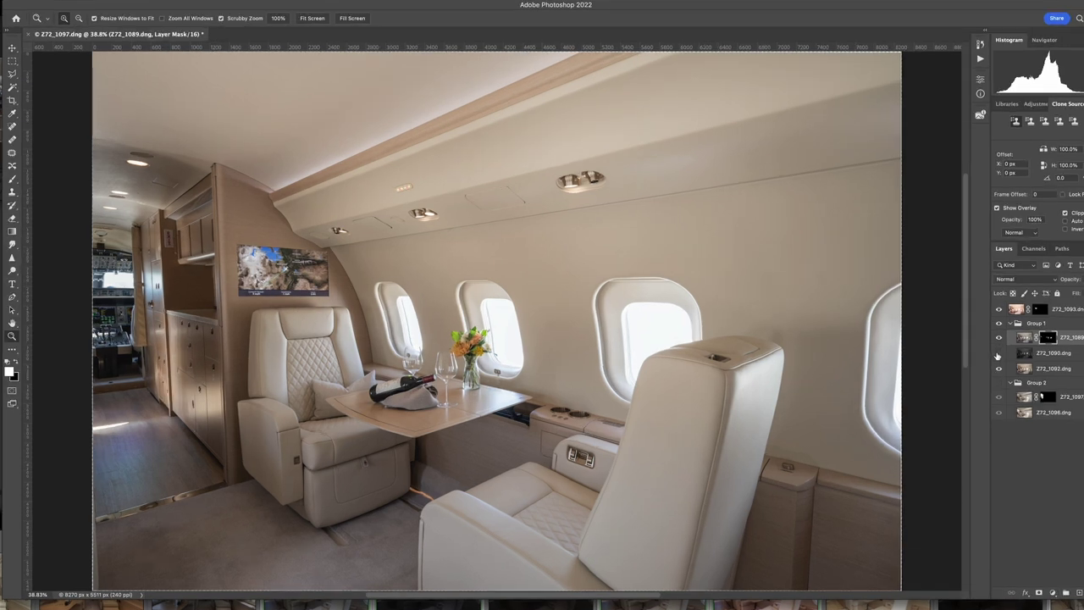
Show Z72_1090, make it active, and give it a black hiding layer mask
left_click(998, 354)
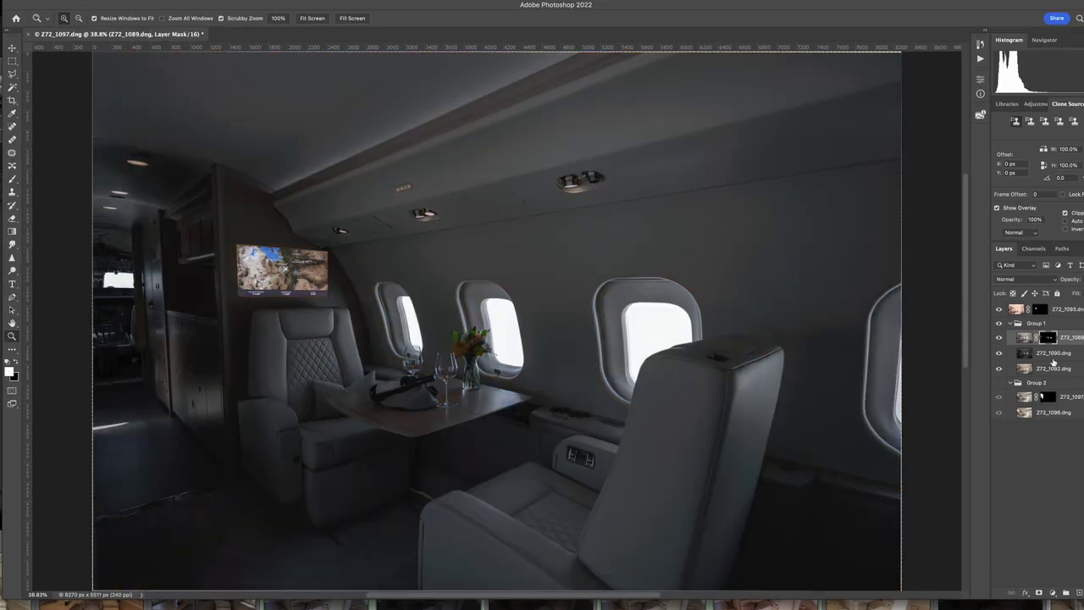
left_click(1052, 360)
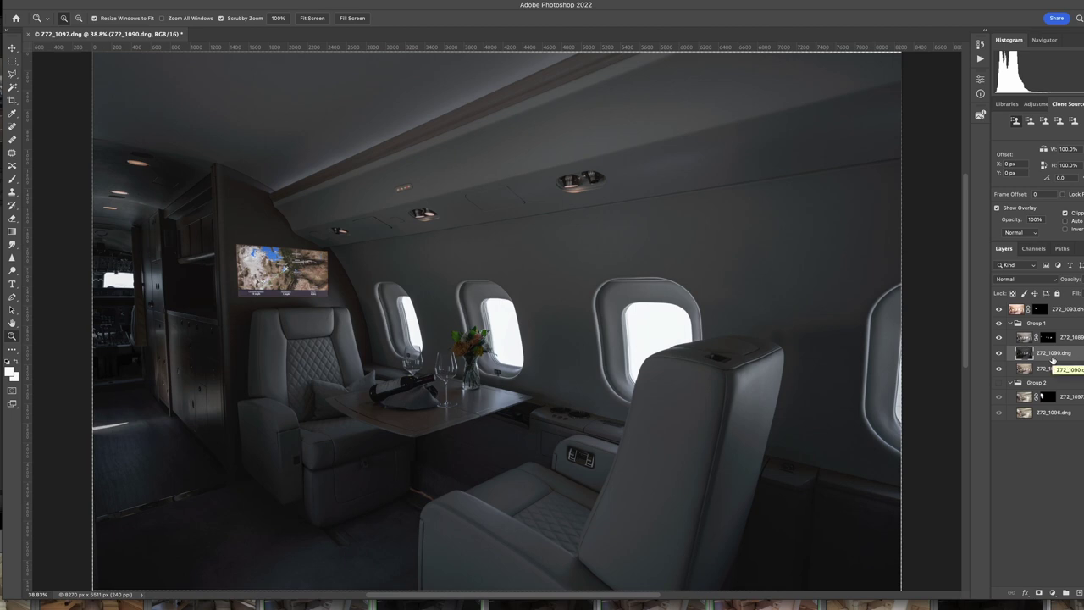
key("ctrl+alt+m")
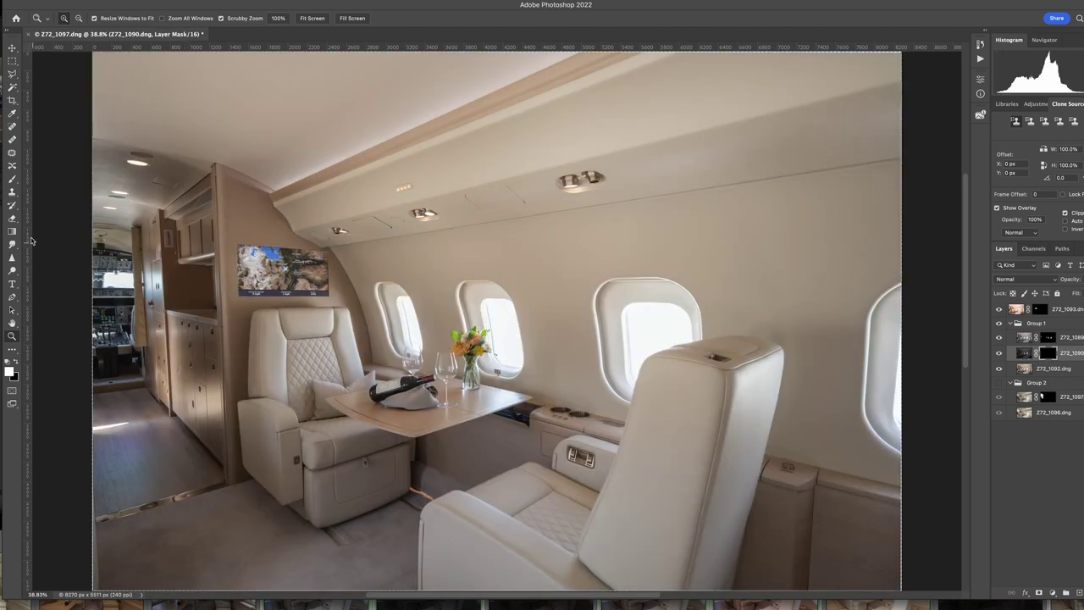
Paint white at 15% brush flow over the floor and under-table shadows
left_click(12, 180)
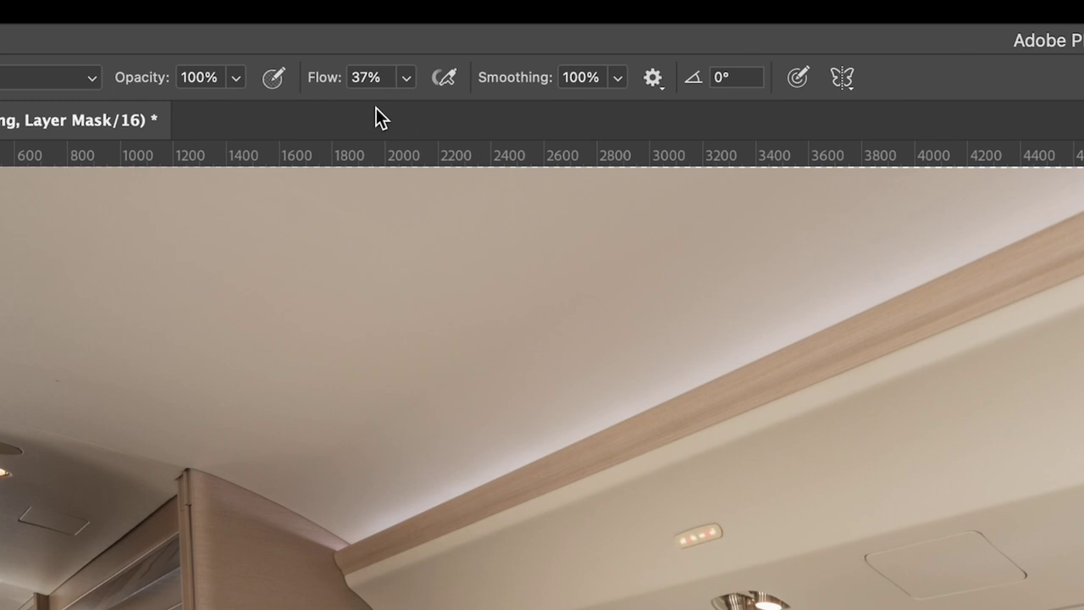
left_click(406, 78)
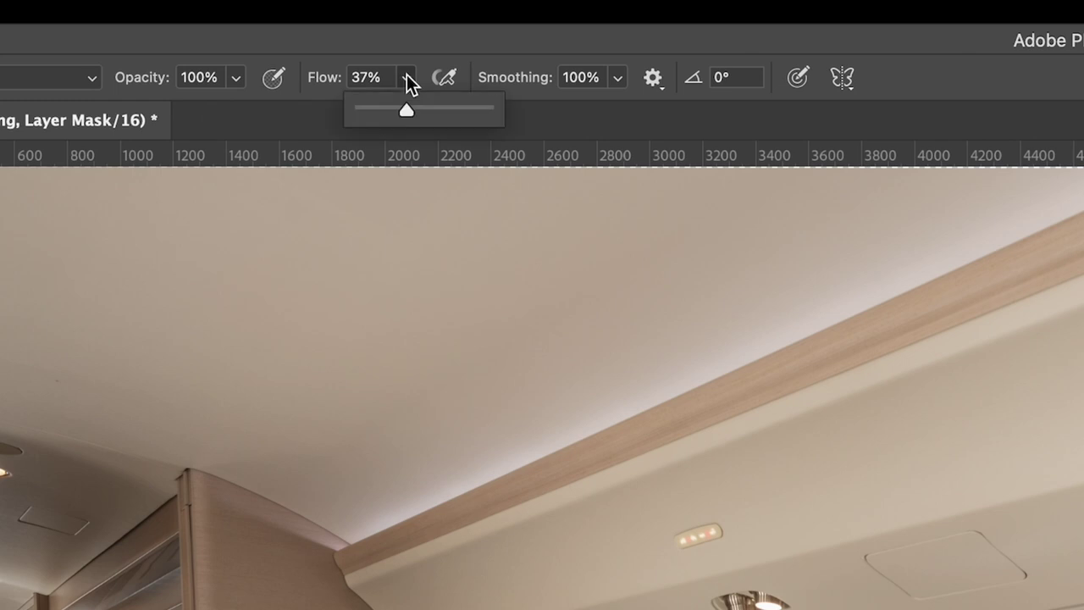
left_click_drag(397, 113, 379, 111)
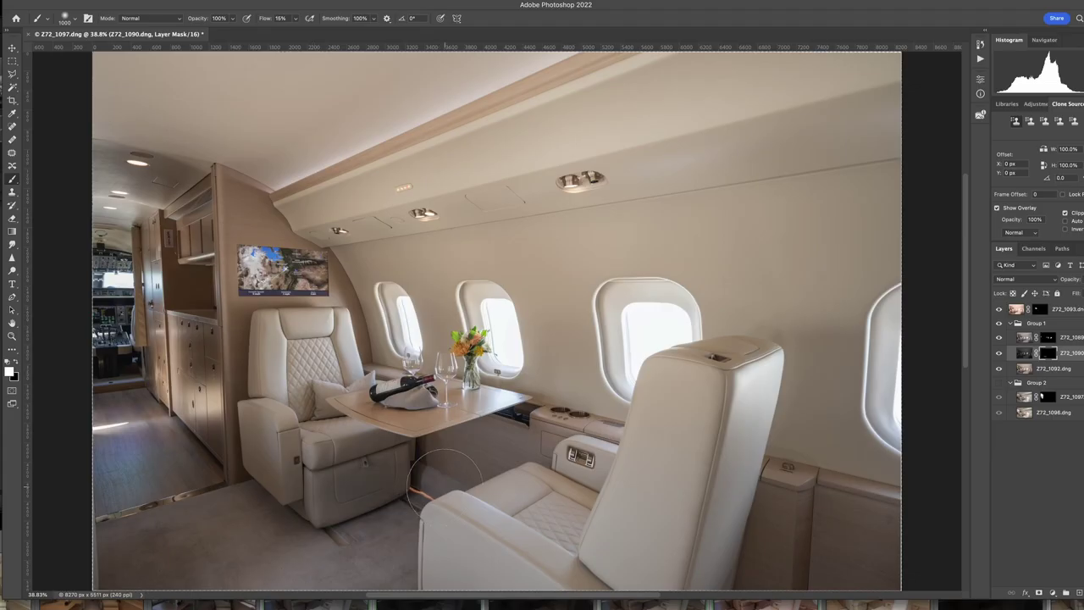
mouse_move(27, 585)
left_mouse_down()
mouse_move(251, 500)
mouse_move(280, 530)
mouse_move(384, 539)
mouse_move(373, 542)
mouse_move(381, 576)
left_mouse_up()
mouse_move(237, 533)
left_mouse_down()
mouse_move(91, 518)
mouse_move(138, 492)
mouse_move(120, 496)
mouse_move(135, 434)
left_mouse_up()
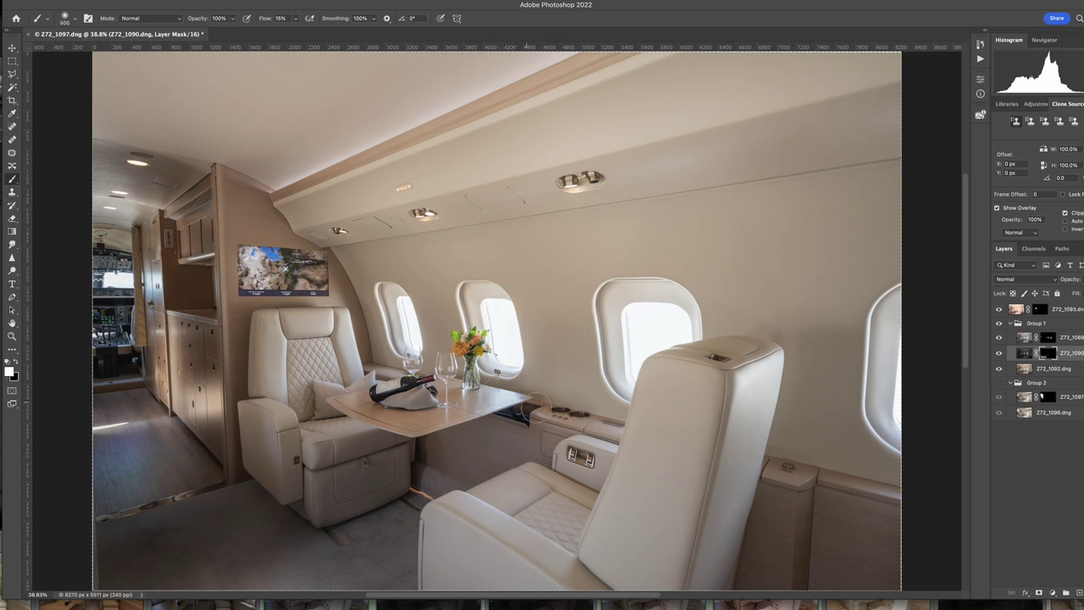
left_click_drag(525, 411, 615, 432)
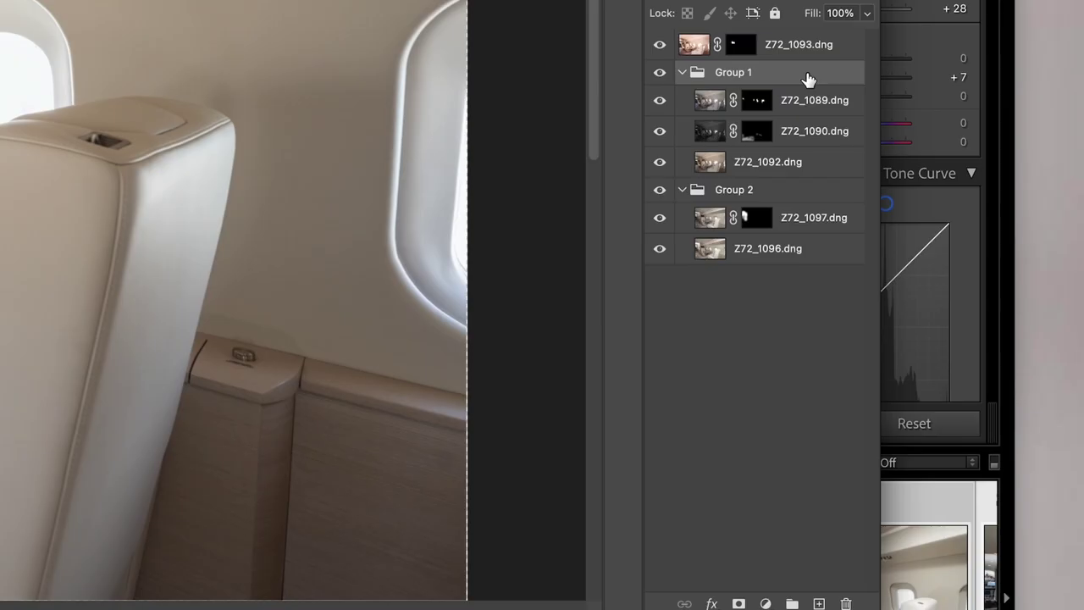
Duplicate Group 1, move the copy to the bottom, and set Group 1 to Luminosity
left_click_drag(795, 79, 818, 593)
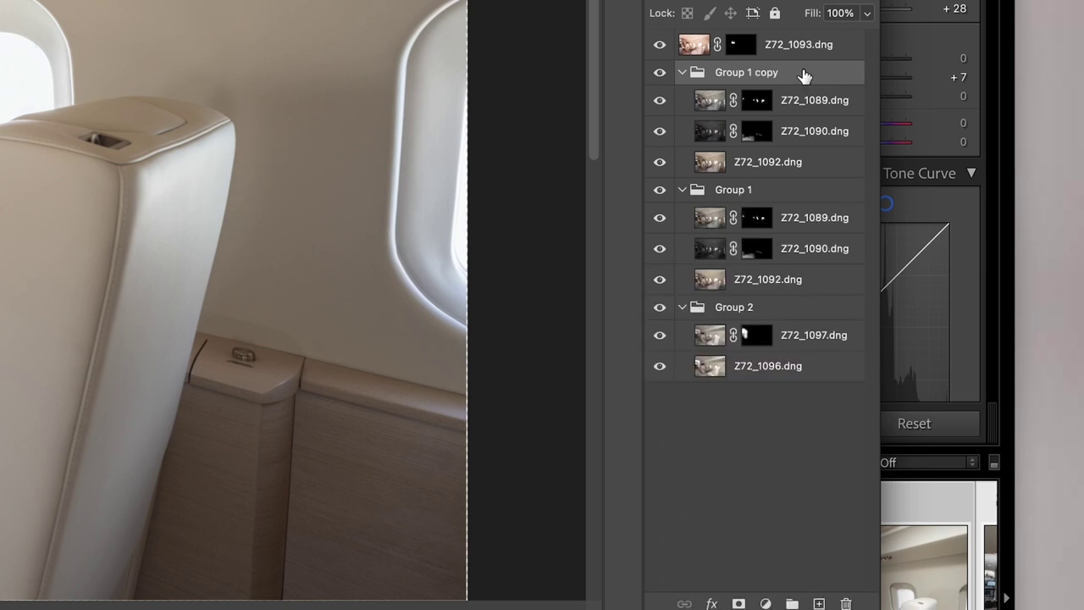
left_click_drag(801, 73, 776, 440)
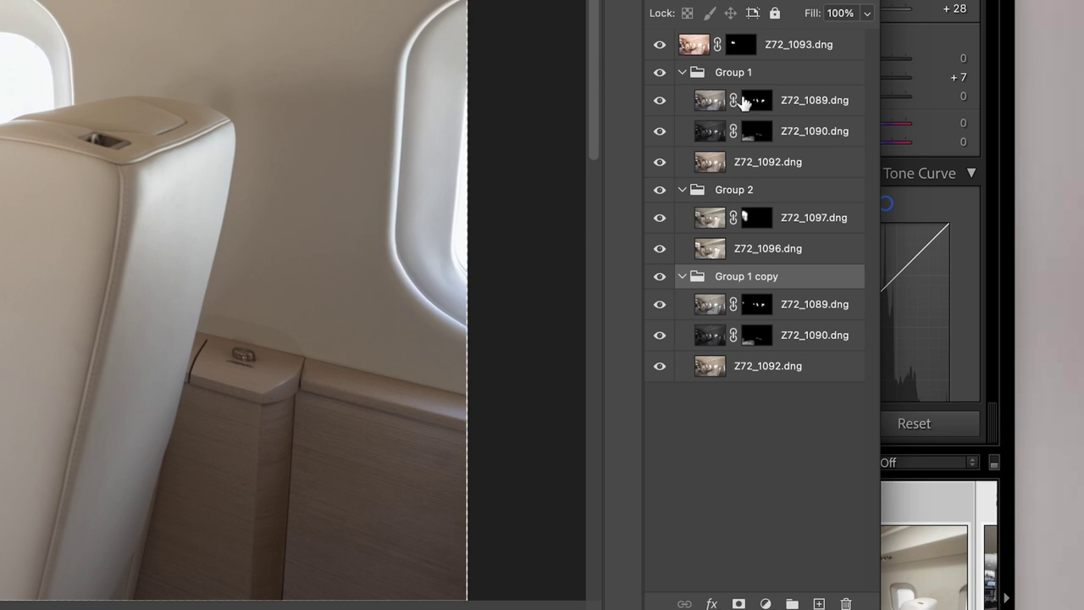
left_click(771, 79)
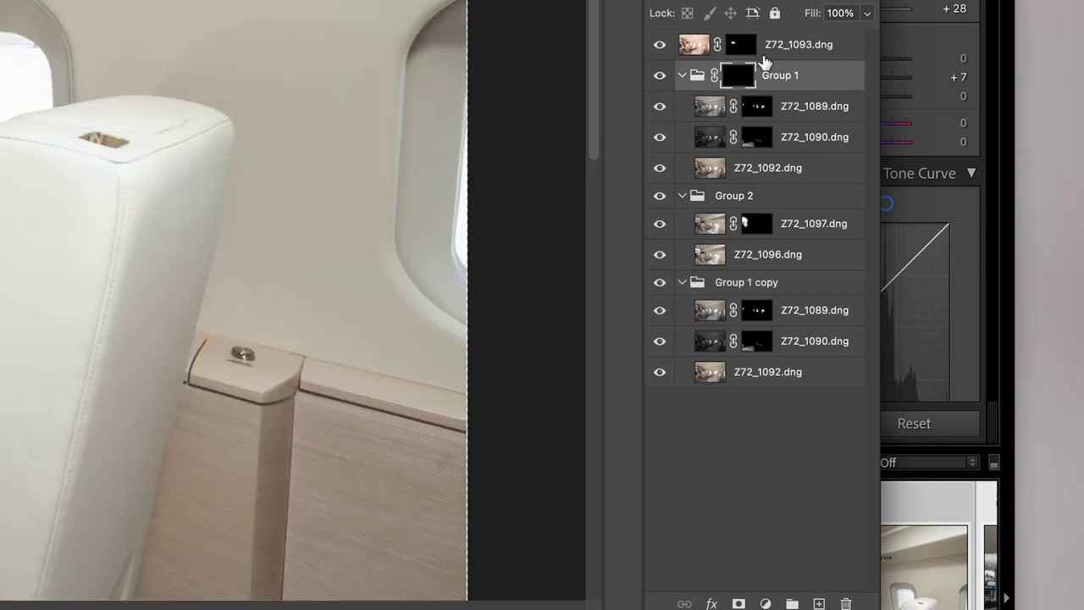
left_click(703, 2)
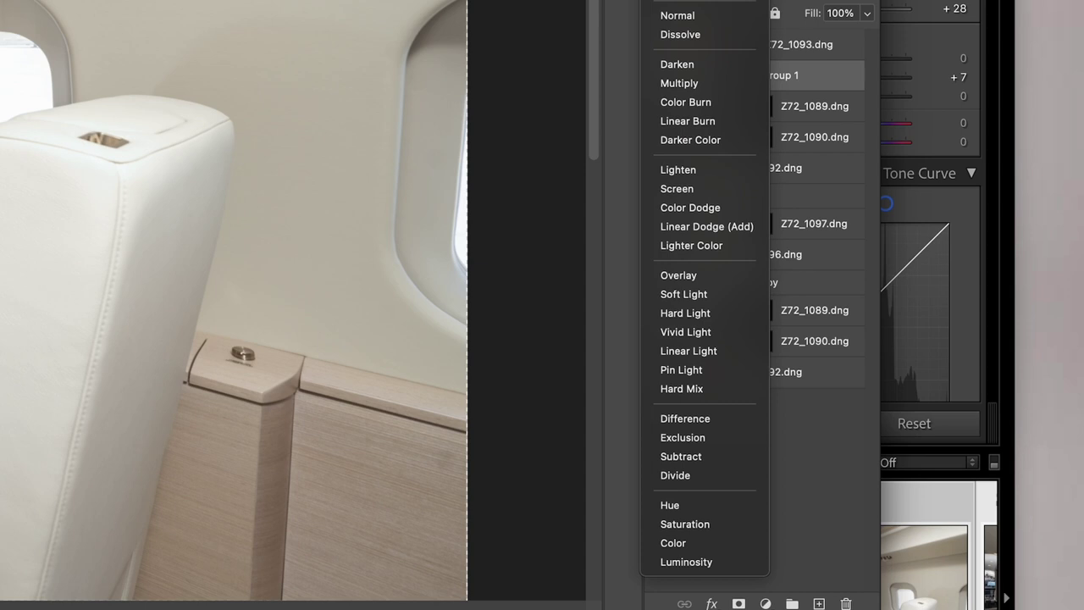
left_click(699, 563)
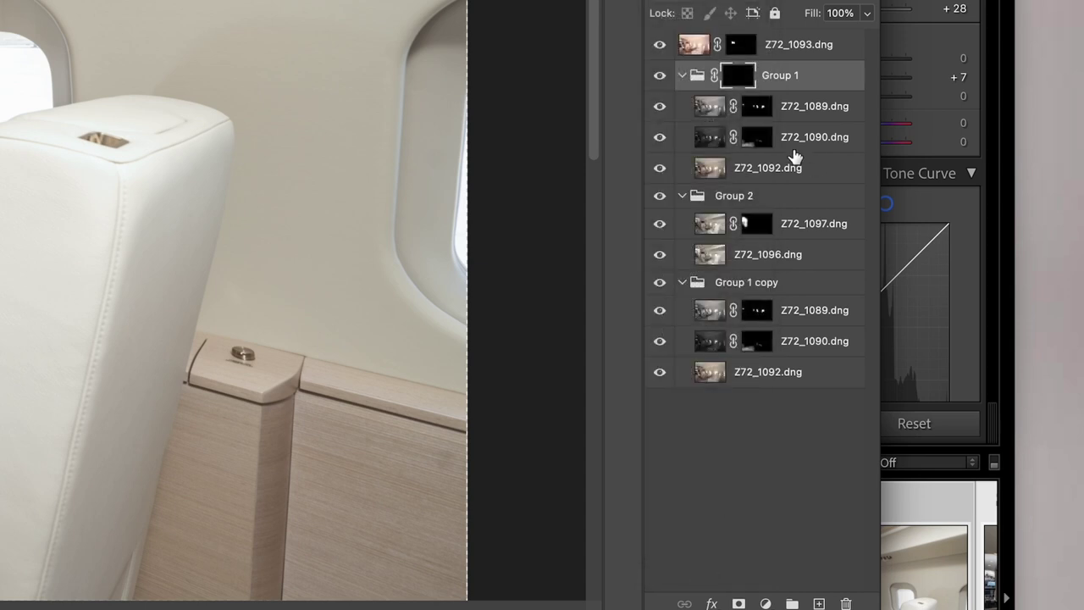
left_click(682, 76)
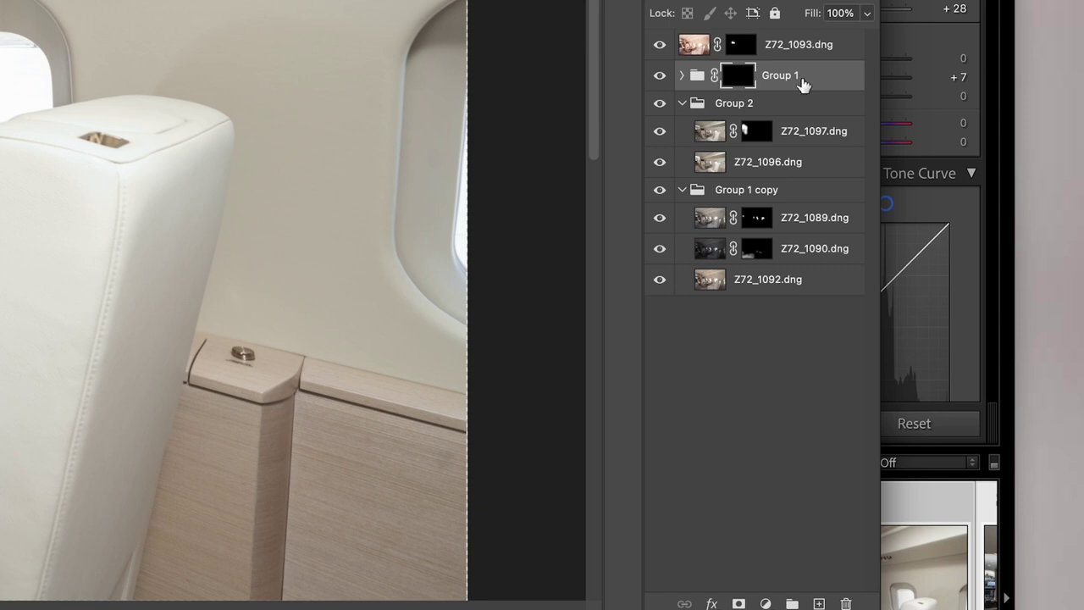
left_click(783, 108)
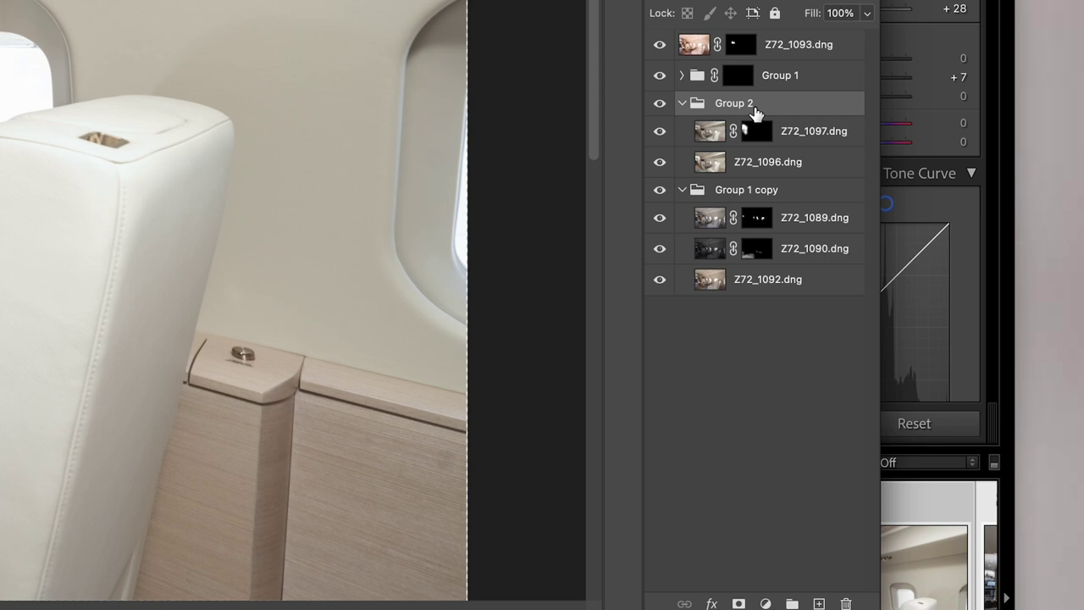
Add a mask to Group 2, lower its fill, and paint over the left cabinet and carpet
left_click(741, 603)
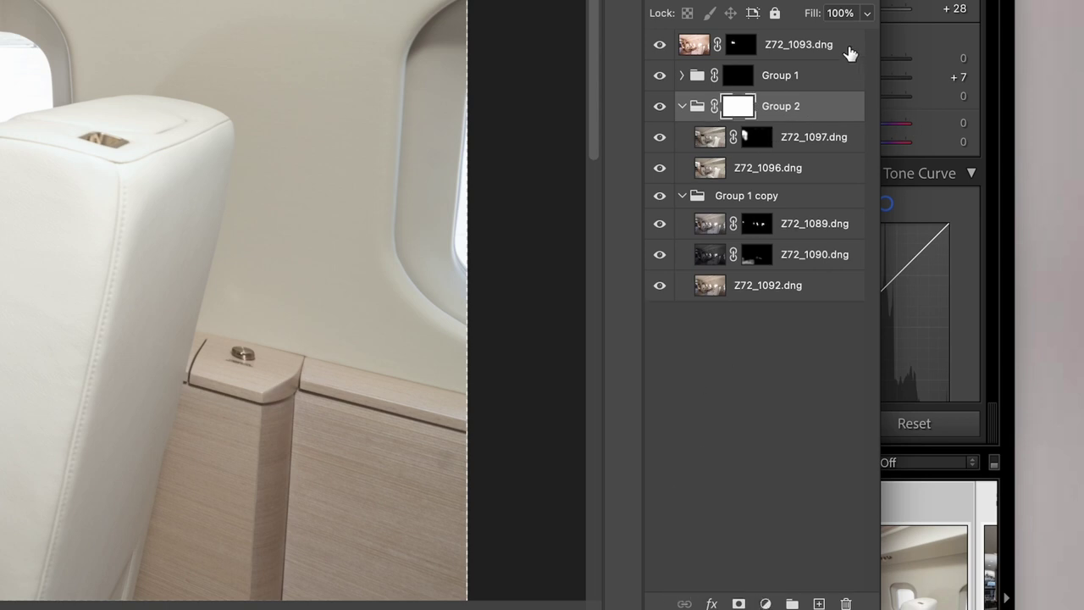
left_click(866, 13)
left_click_drag(861, 11, 840, 13)
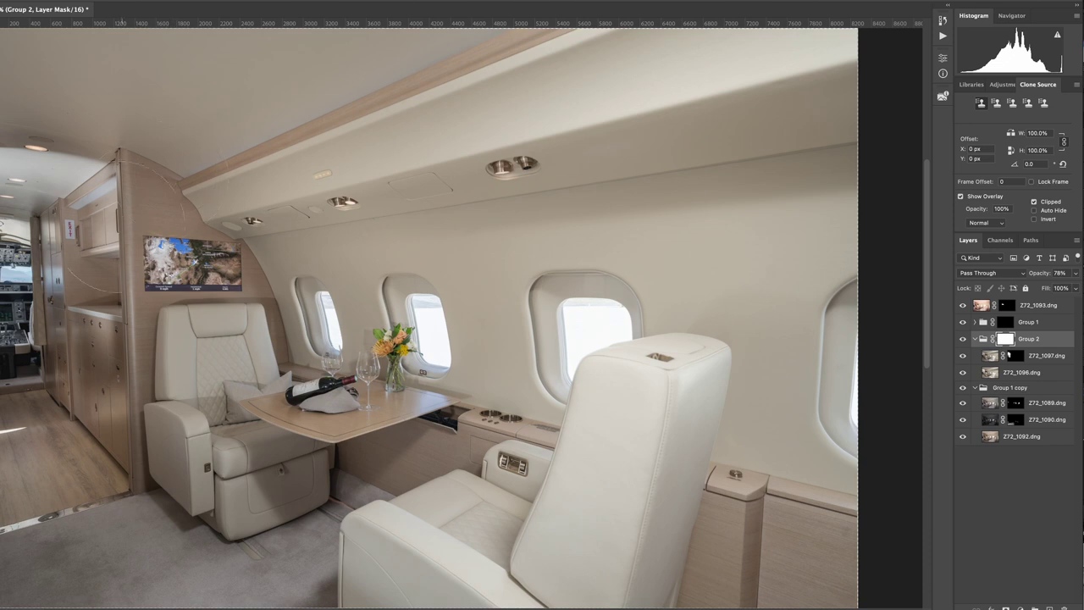
mouse_move(127, 207)
left_mouse_down()
mouse_move(100, 246)
mouse_move(97, 287)
mouse_move(59, 372)
mouse_move(93, 326)
mouse_move(59, 385)
mouse_move(47, 364)
mouse_move(34, 390)
mouse_move(51, 398)
mouse_move(118, 326)
mouse_move(212, 390)
mouse_move(220, 424)
mouse_move(212, 440)
mouse_move(199, 432)
mouse_move(242, 462)
mouse_move(279, 449)
left_mouse_up()
mouse_move(406, 448)
left_mouse_down()
mouse_move(322, 466)
mouse_move(280, 563)
mouse_move(12, 567)
left_mouse_up()
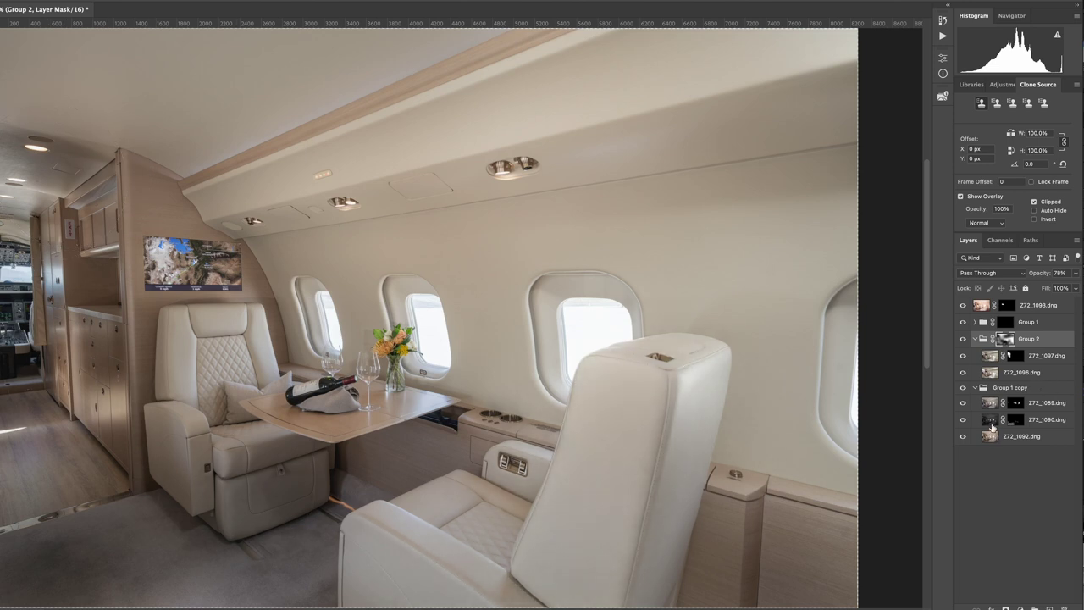
Paint Z72_1090's mask over the front seat base and reduce that layer's opacity
left_click(992, 426)
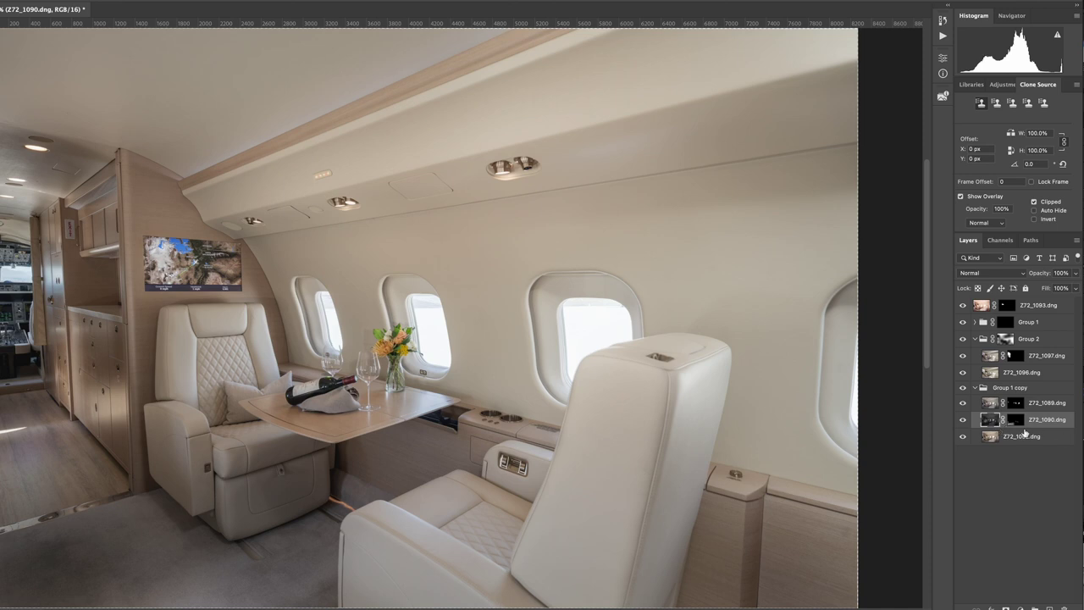
left_click(1017, 422)
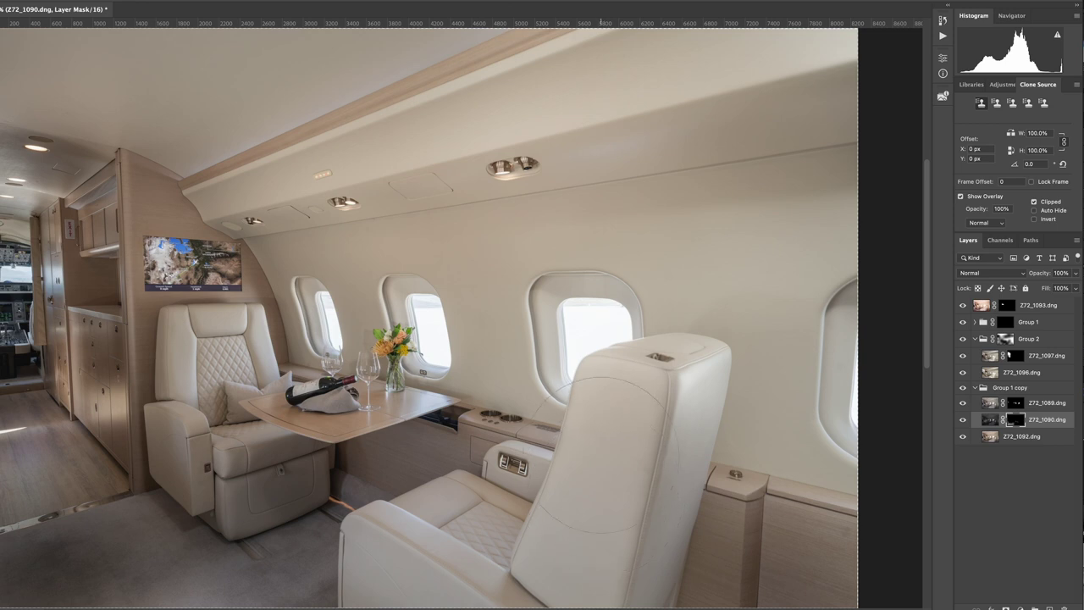
mouse_move(566, 543)
left_mouse_down()
mouse_move(505, 540)
mouse_move(372, 601)
mouse_move(441, 603)
left_mouse_up()
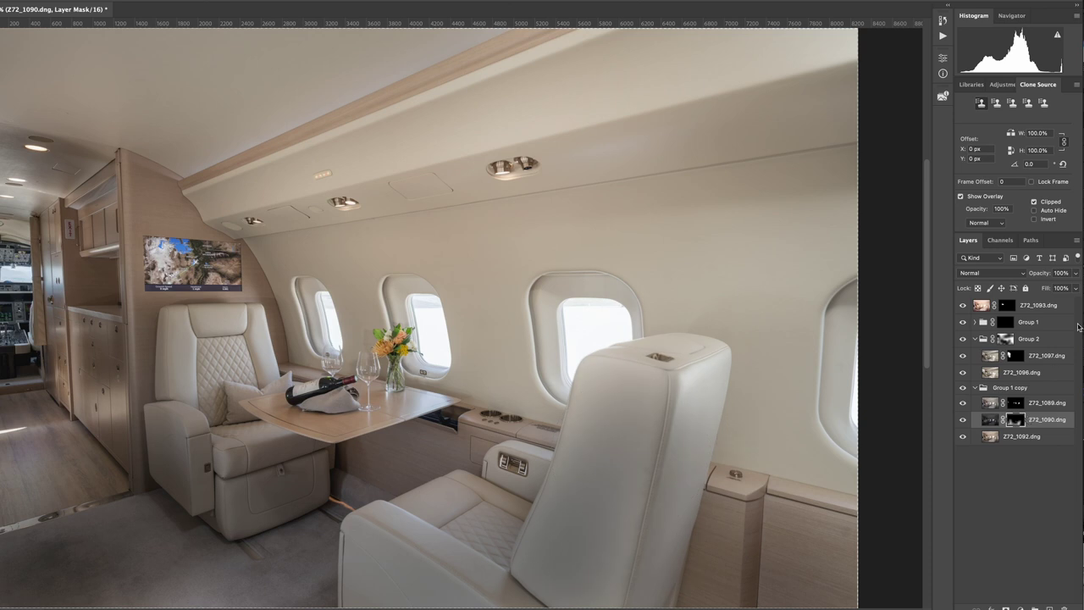
left_click(1075, 272)
left_click_drag(1075, 288, 1062, 289)
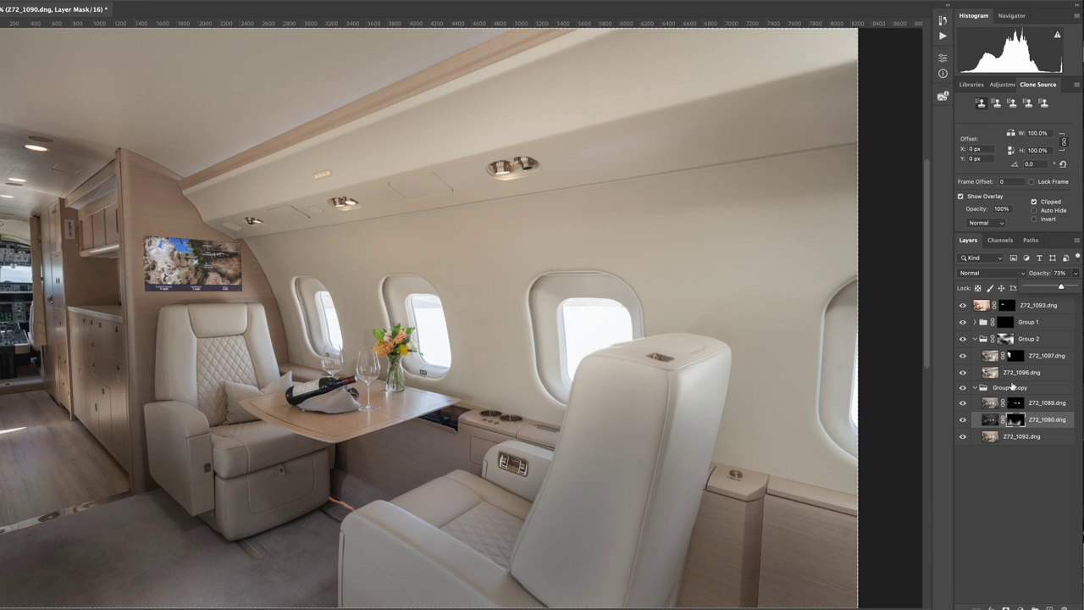
left_click(1010, 347)
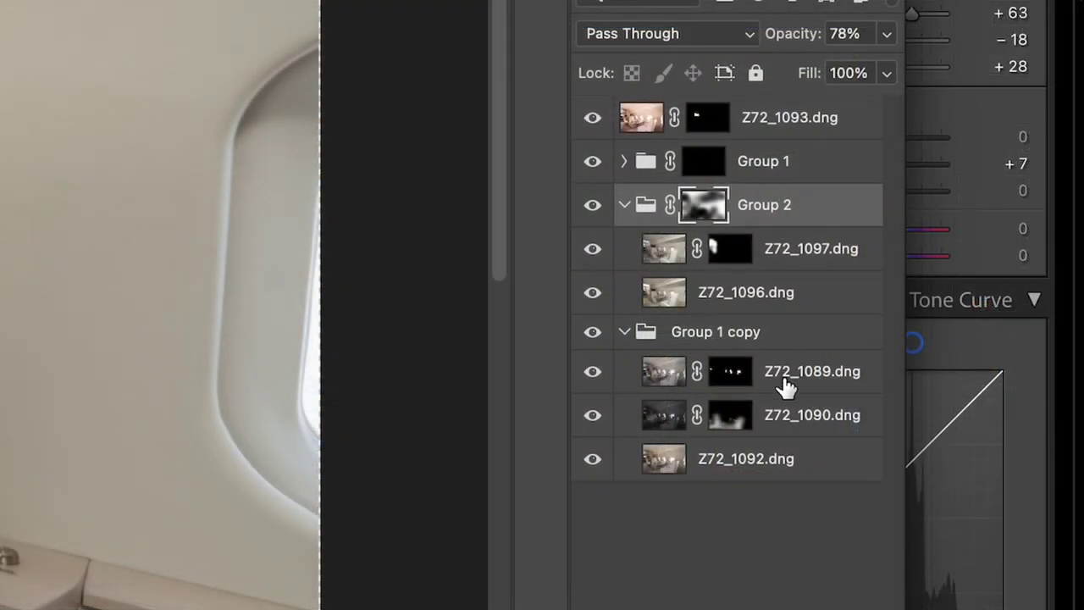
Duplicate Z72_1089 above Group 1 and paint Group 1's mask over the lower-left floor
left_click(785, 383)
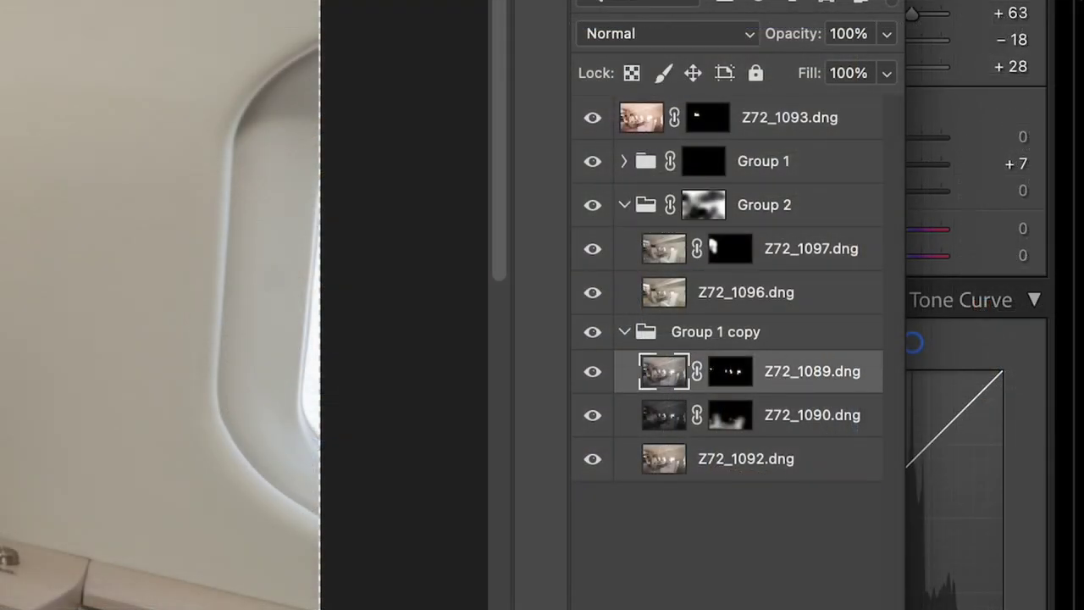
key("super+j")
left_click_drag(844, 380, 844, 151)
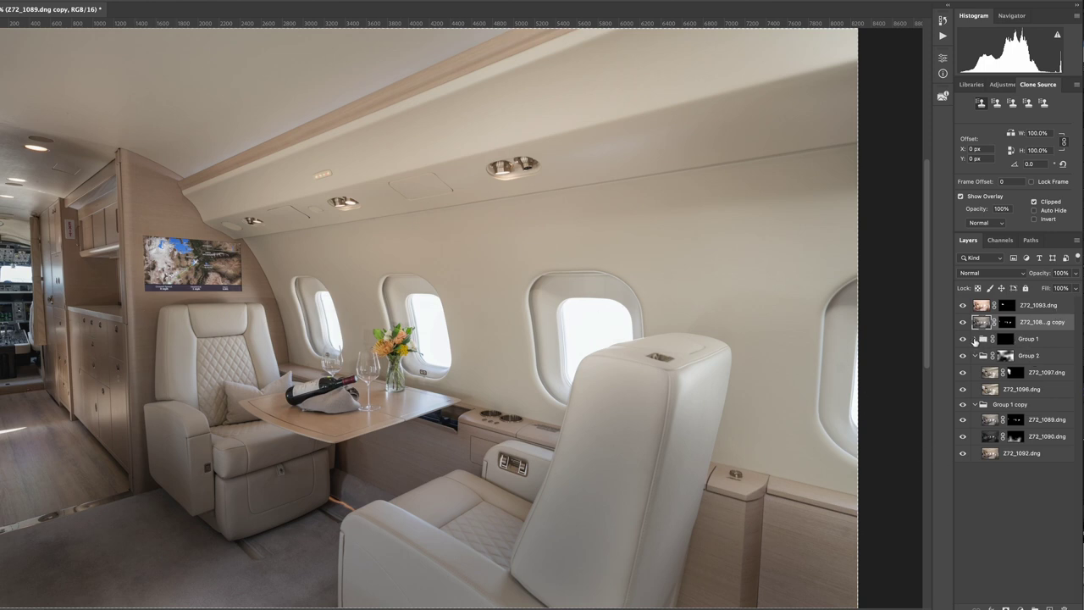
left_click(974, 339)
left_click(974, 338)
left_click(1002, 341)
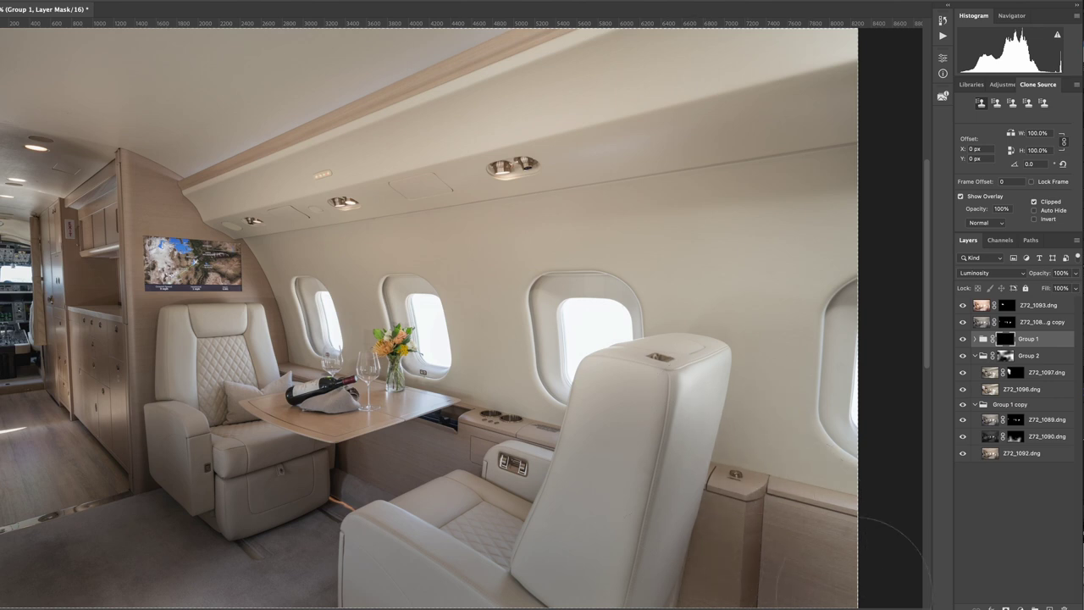
left_click_drag(883, 520, 701, 566)
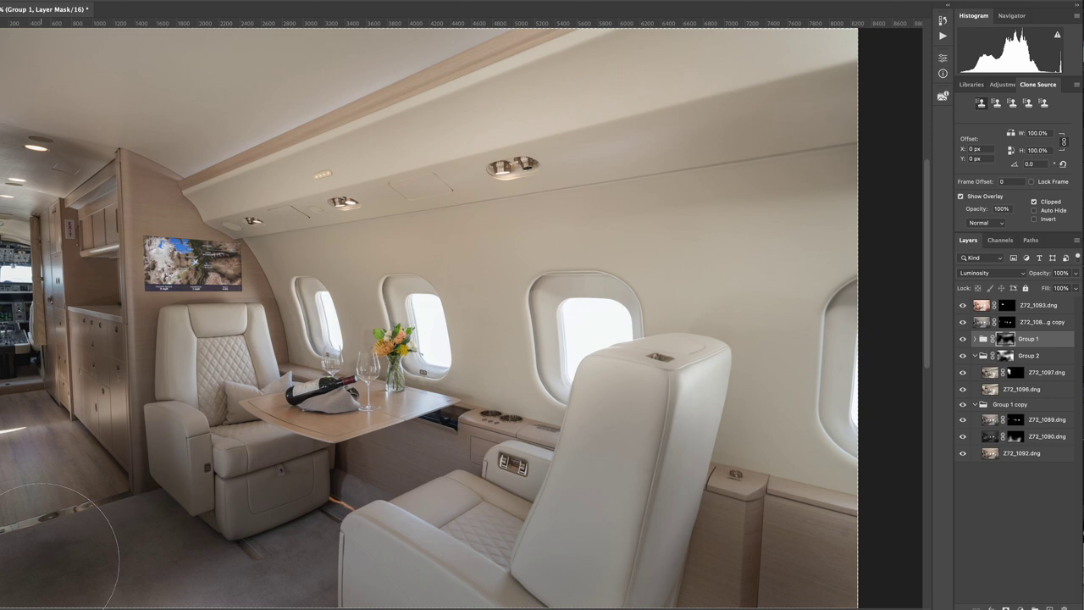
left_click(1041, 307)
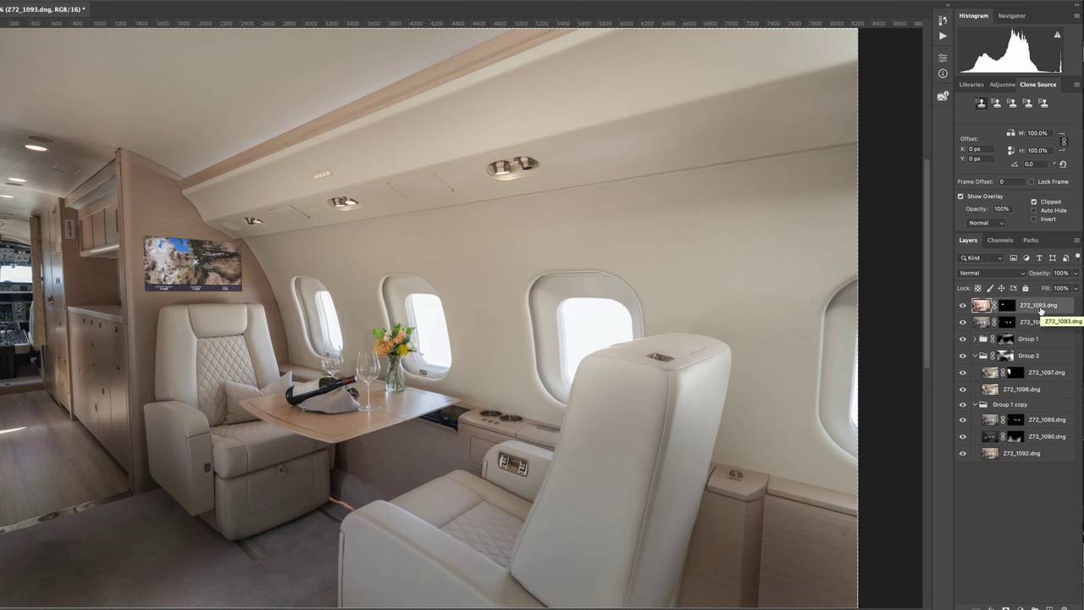
Stamp visible layers into Layer 1, then try a Camera Raw temperature change and discard it
key("ctrl+alt+shift+e")
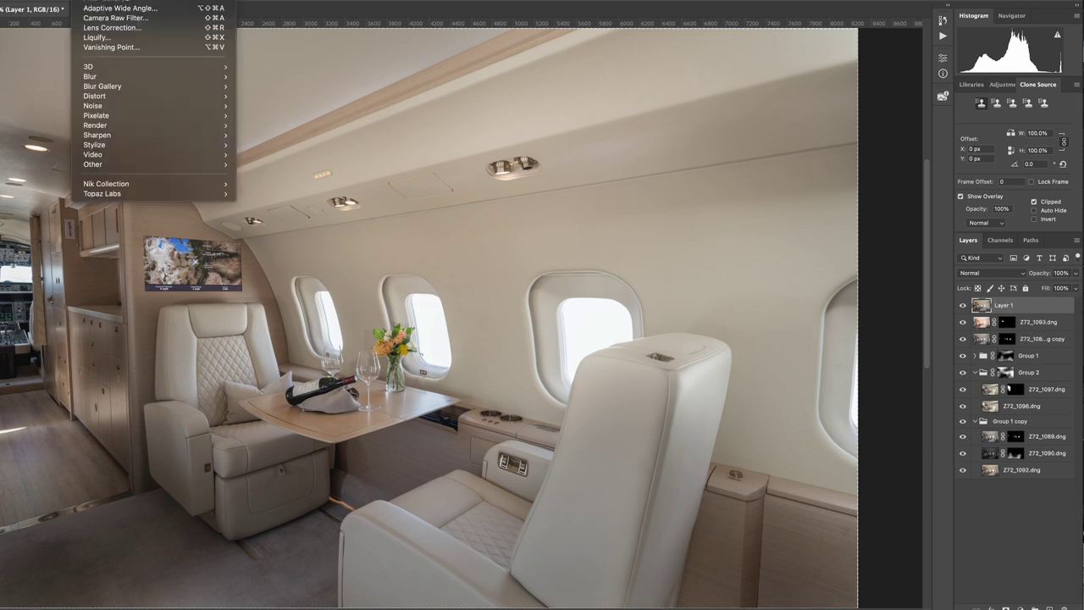
left_click(113, 17)
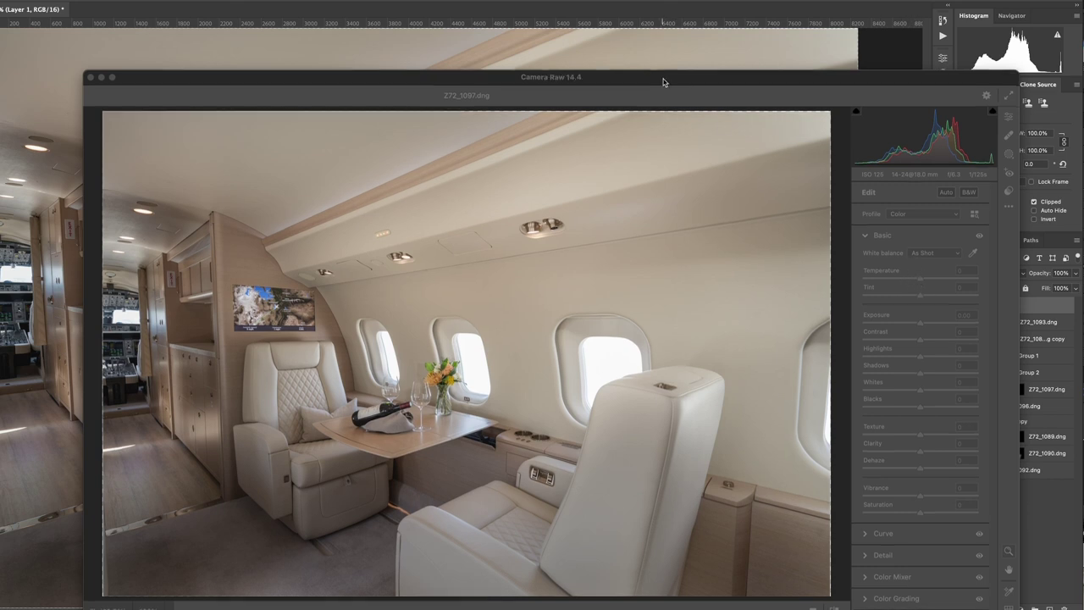
left_click_drag(663, 83, 730, 104)
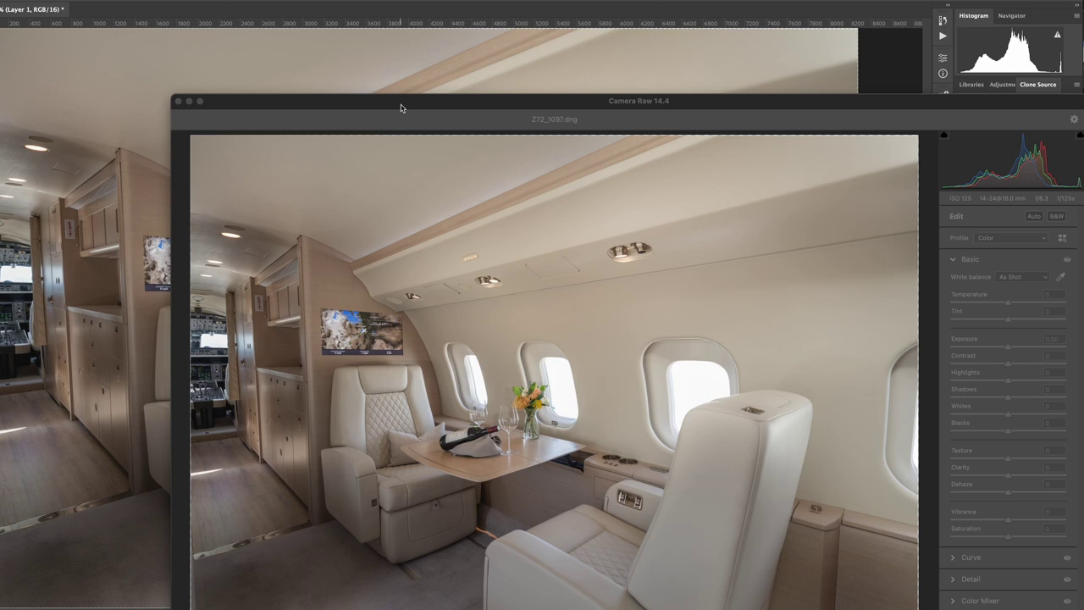
left_click_drag(401, 106, 796, 120)
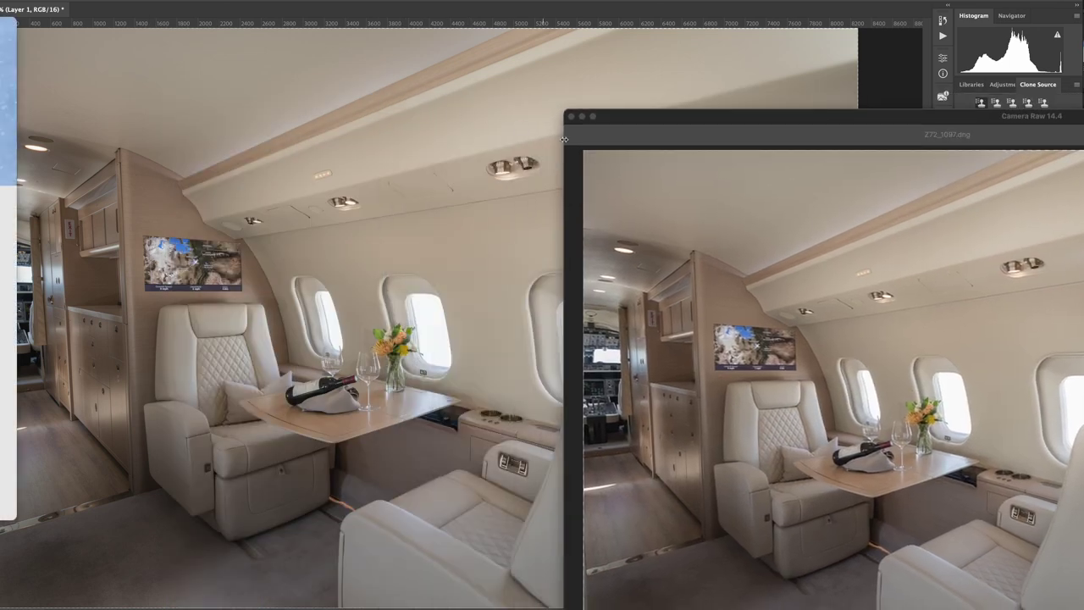
left_click_drag(649, 121, 759, 125)
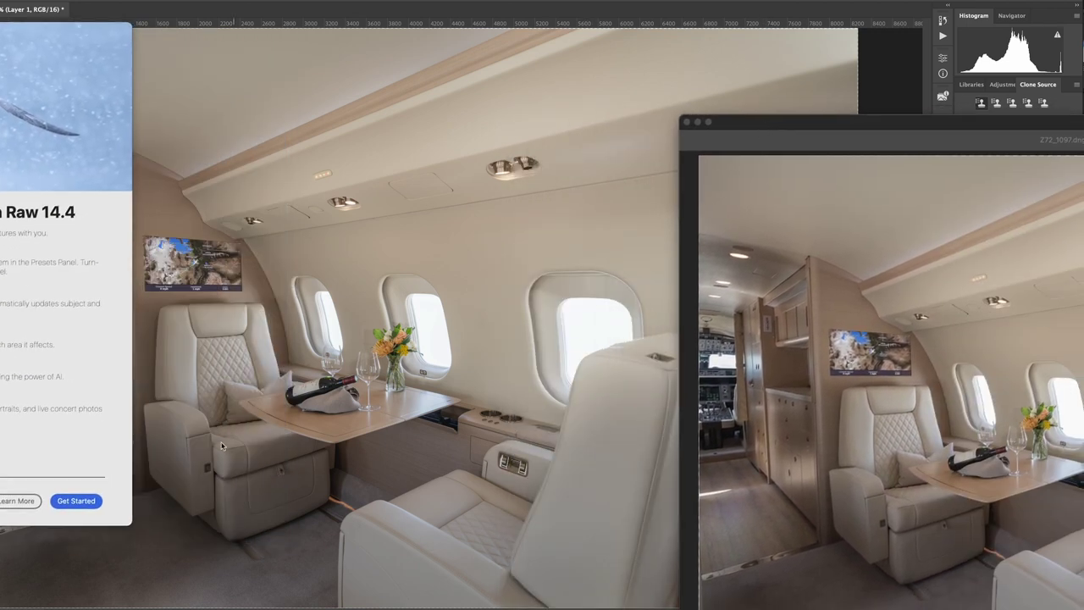
left_click(74, 500)
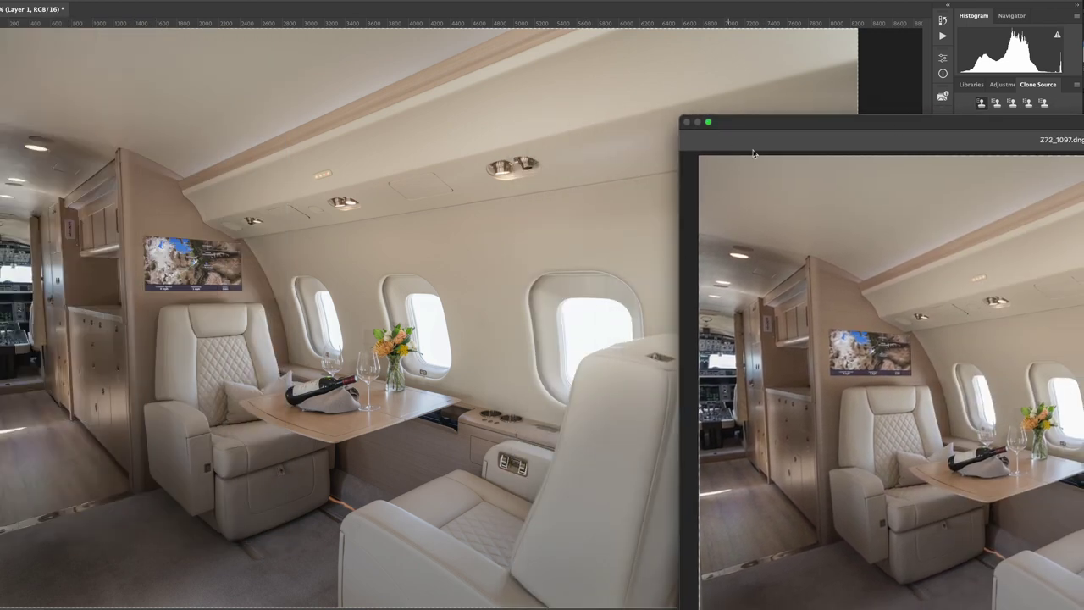
double_click(884, 126)
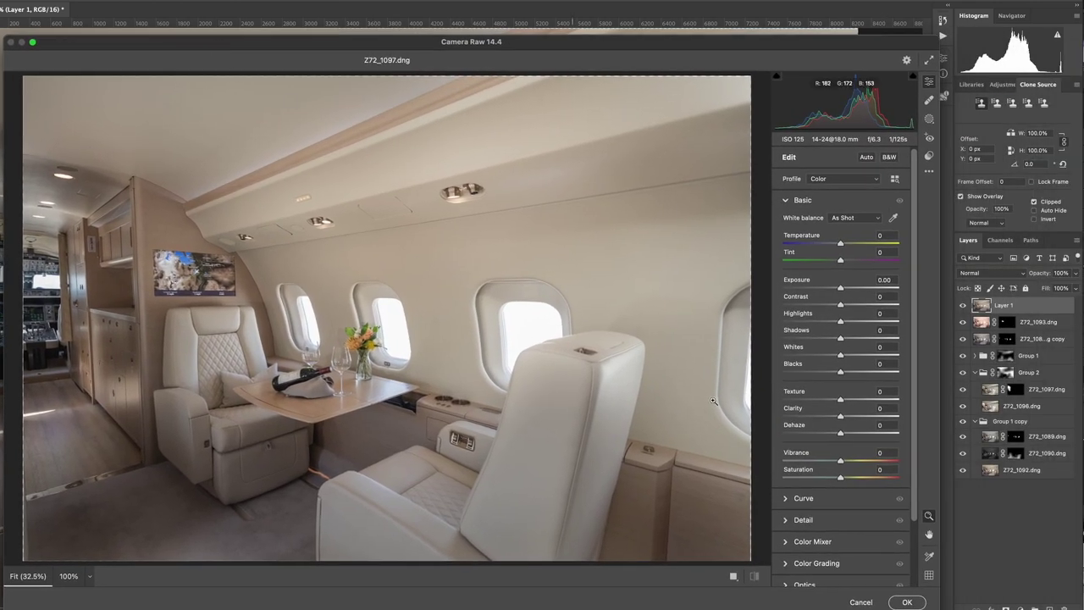
left_click_drag(840, 245, 836, 247)
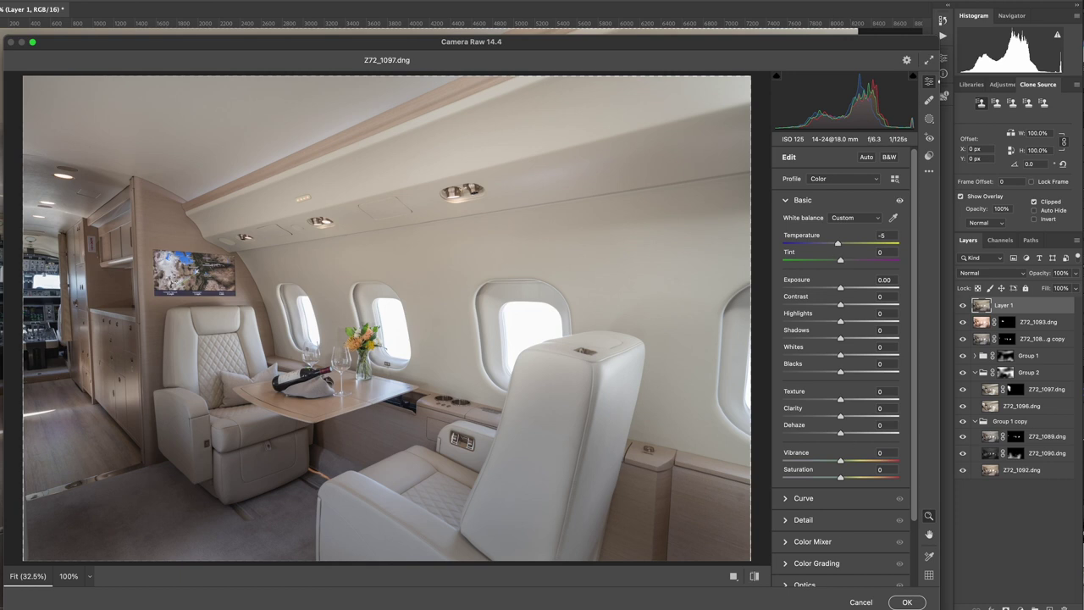
left_click(858, 602)
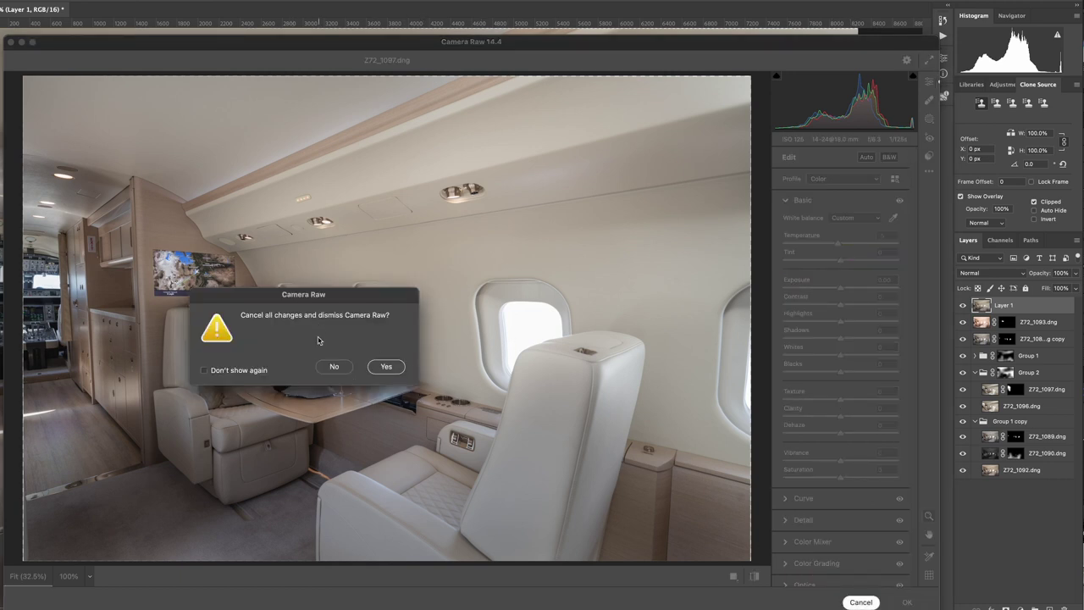
left_click(383, 367)
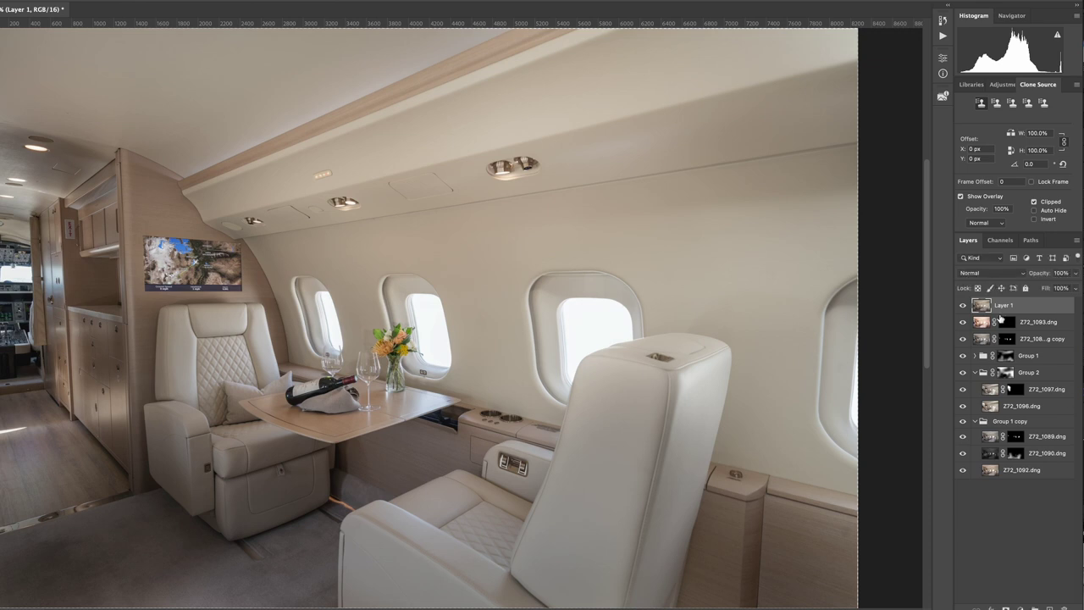
Duplicate Layer 1 and cool the copy to temperature −10 with the Camera Raw Filter
left_click_drag(986, 306, 1036, 605)
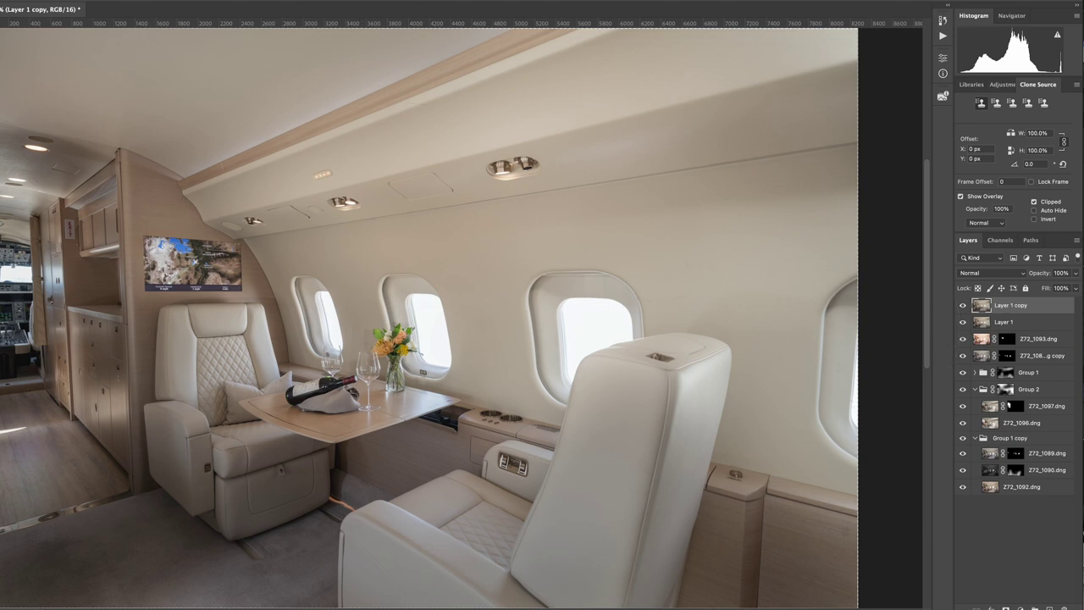
left_click(59, 0)
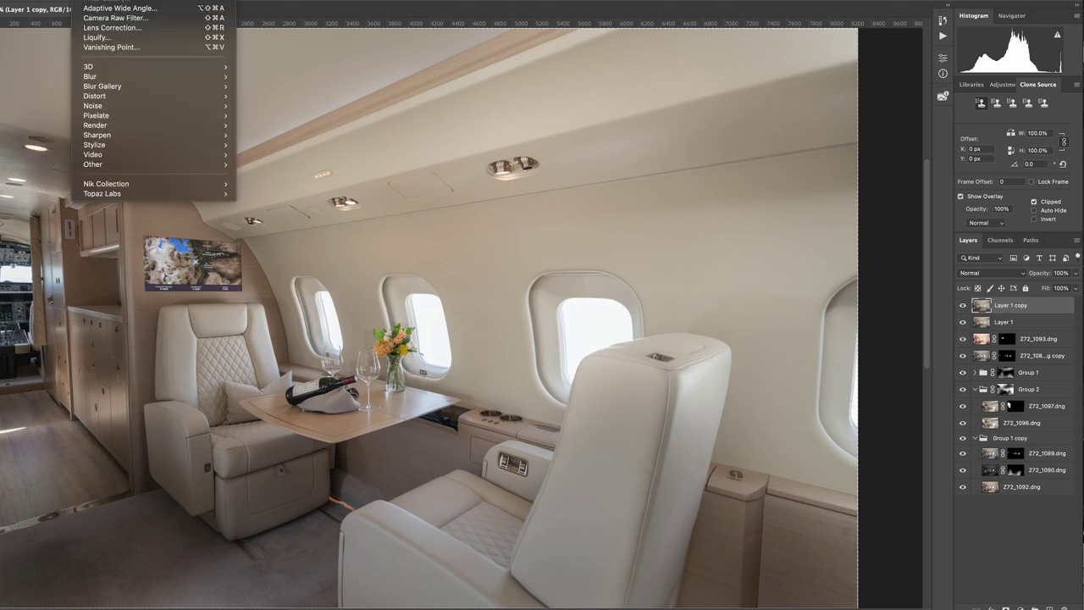
left_click(135, 20)
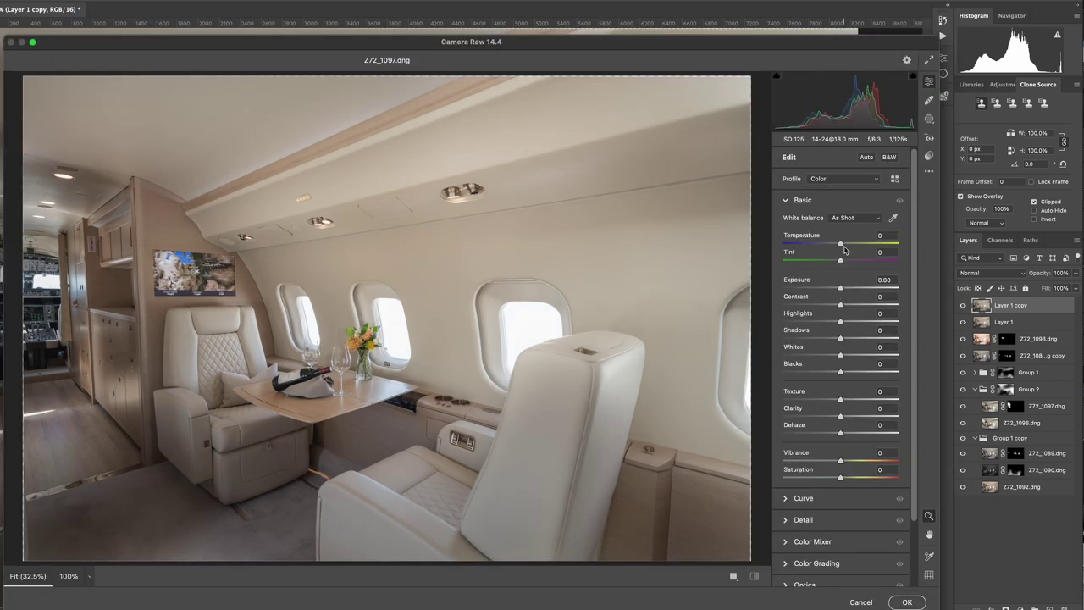
left_click_drag(841, 245, 836, 244)
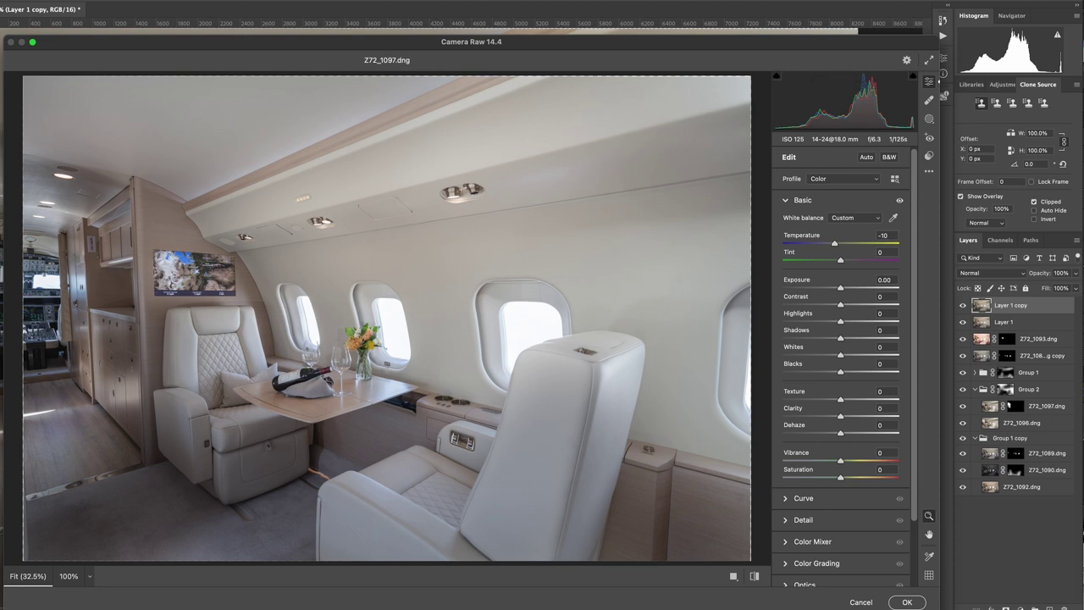
left_click(906, 602)
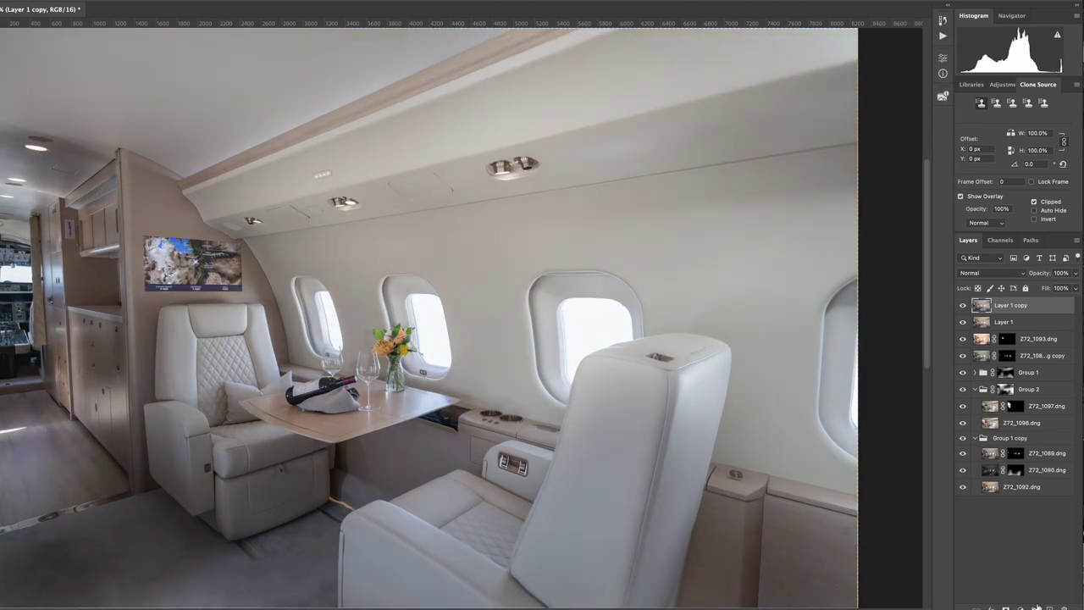
Mask the Layer 1 copy off the left cabinet and floor, then lasso the ceiling
left_click(1005, 606)
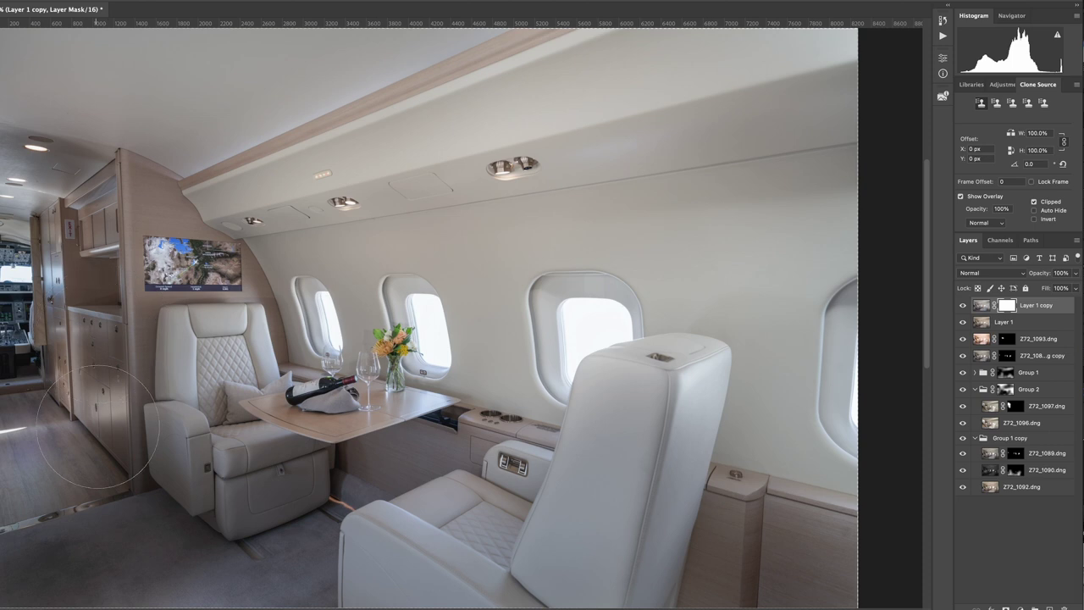
mouse_move(110, 386)
left_mouse_down()
mouse_move(57, 435)
mouse_move(46, 417)
mouse_move(64, 327)
mouse_move(93, 270)
mouse_move(144, 222)
left_mouse_up()
key("bracketleft")
key("bracketleft")
key("bracketleft")
scroll(180, 247, "up", 2)
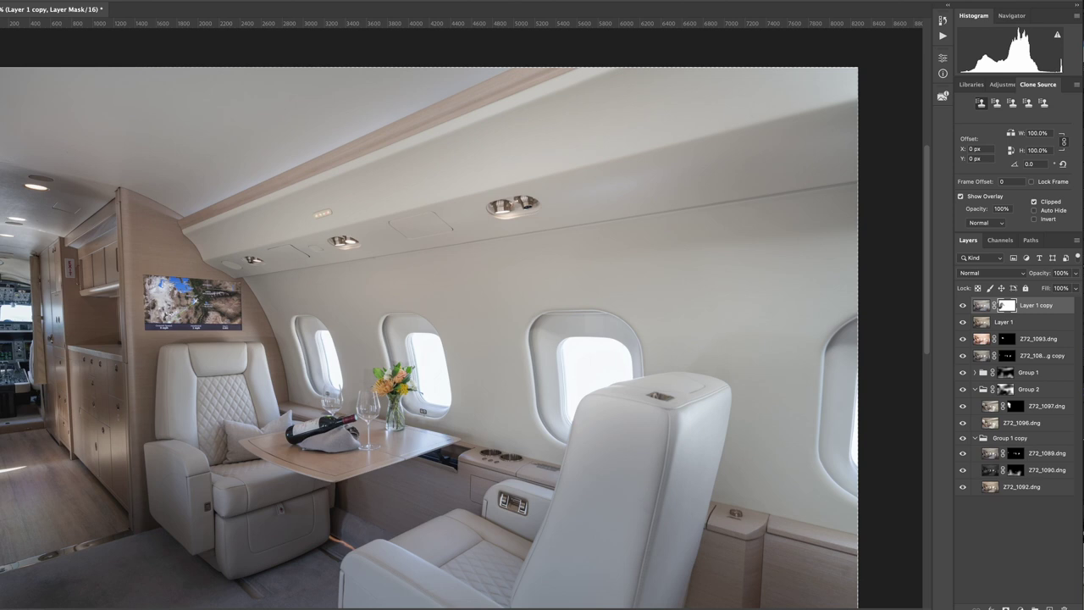
mouse_move(0, 42)
left_mouse_down()
mouse_move(519, 53)
mouse_move(522, 63)
mouse_move(291, 160)
mouse_move(191, 223)
mouse_move(123, 193)
mouse_move(39, 257)
mouse_move(34, 289)
mouse_move(5, 279)
left_mouse_up()
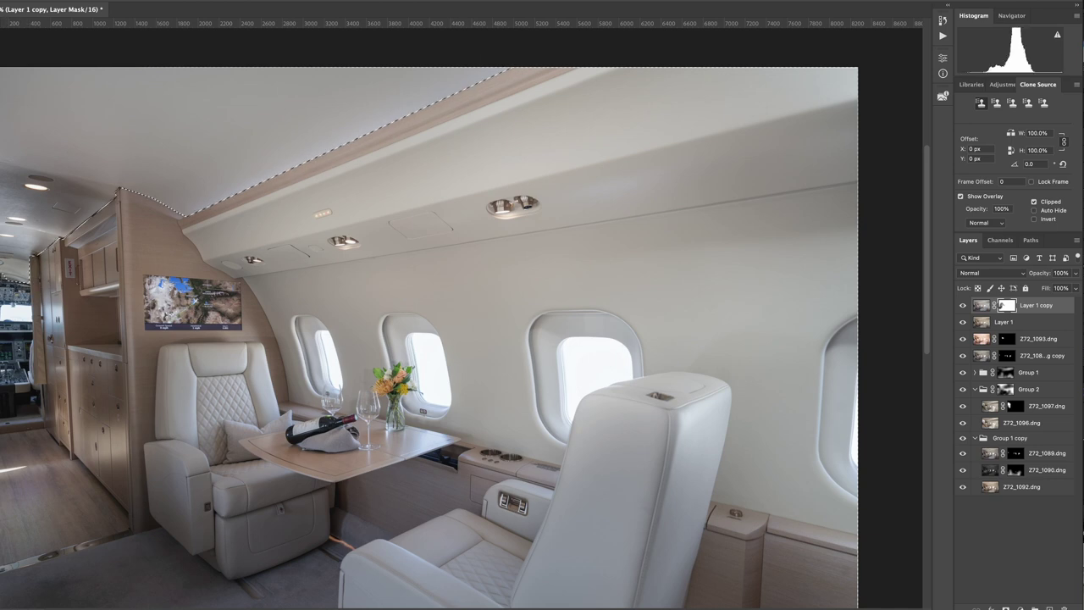
left_click(1005, 607)
Undo the extra vector mask, then add a Hue/Saturation adjustment with Saturation at -52
key("ctrl+z")
left_click(1020, 608)
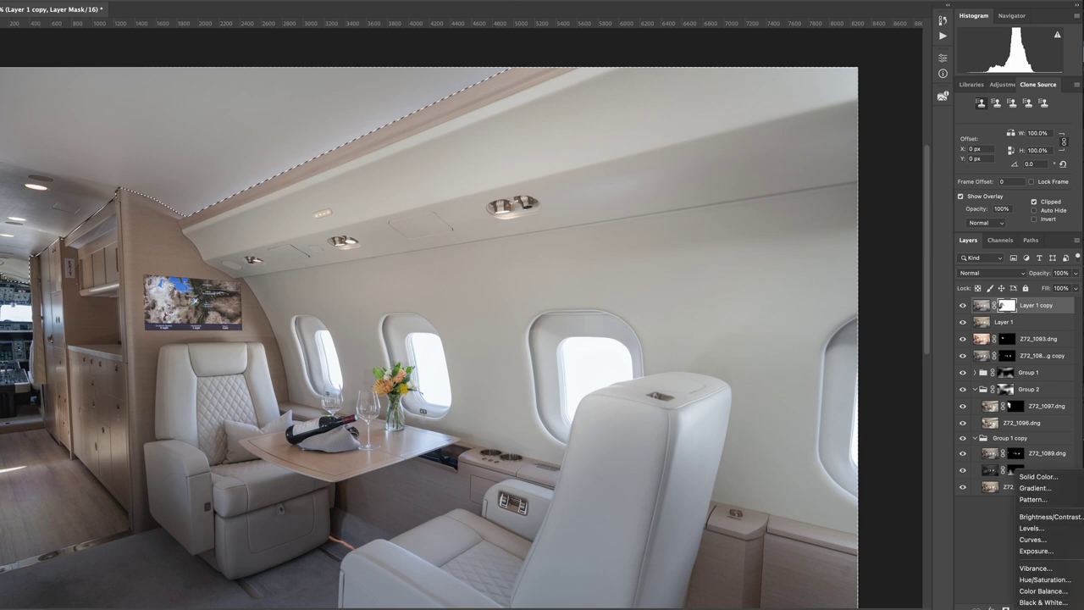
left_click(1059, 581)
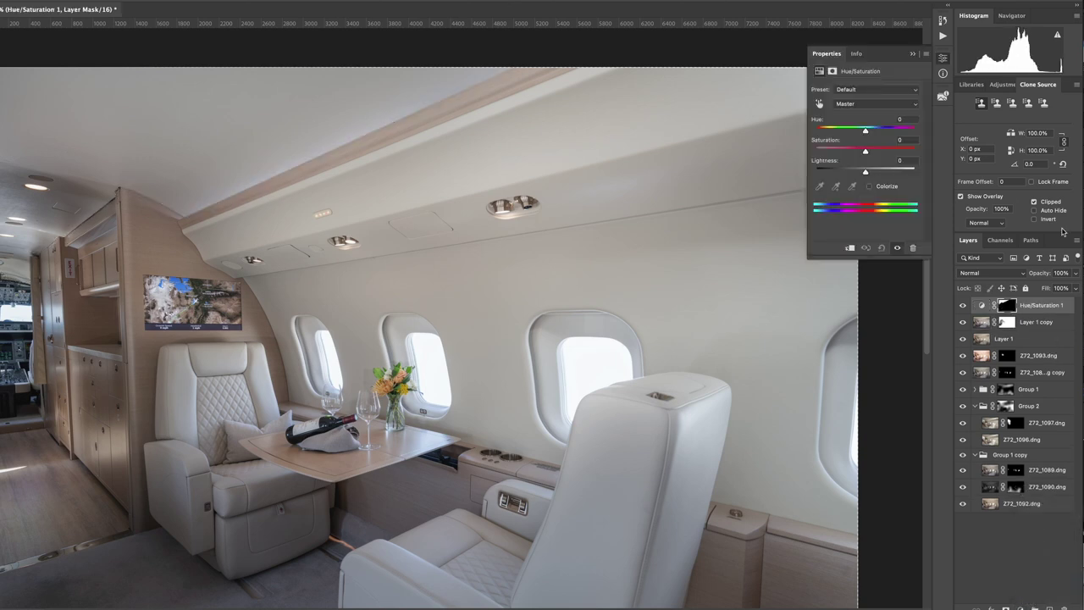
left_click_drag(866, 151, 840, 158)
left_click(912, 55)
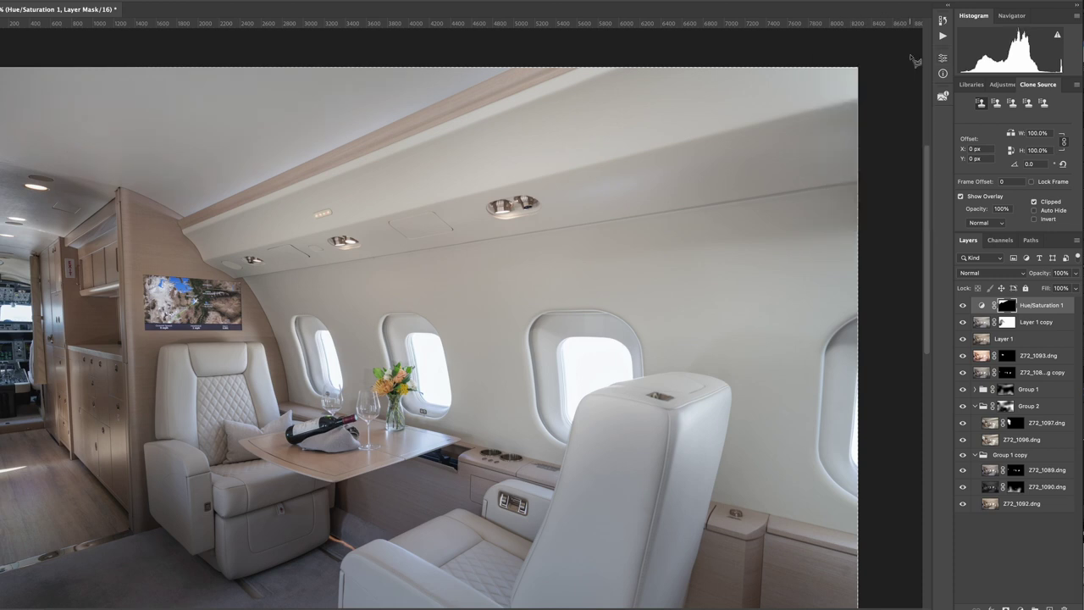
Toggle Hue/Saturation 1 off and on to compare the image
left_click(962, 306)
left_click(962, 308)
left_click(963, 308)
left_click(963, 308)
Stamp visible into Layer 2 and duplicate it, then apply Camera Raw: slightly warmer, Blues saturation -68
key("ctrl+shift+alt+e")
left_click_drag(1045, 310, 1050, 606)
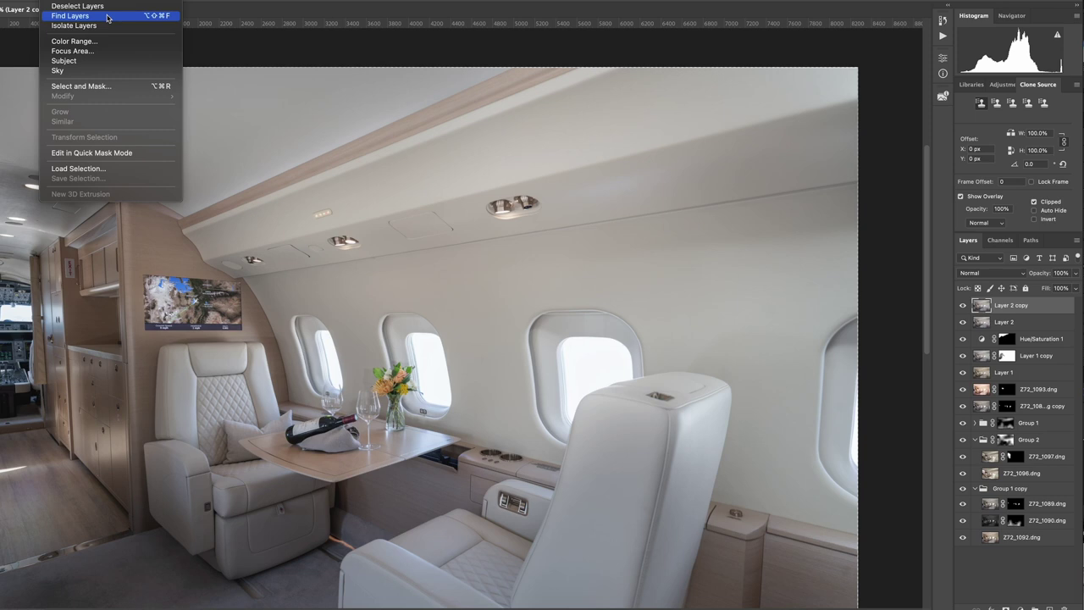
left_click(108, 17)
mouse_move(85, 0)
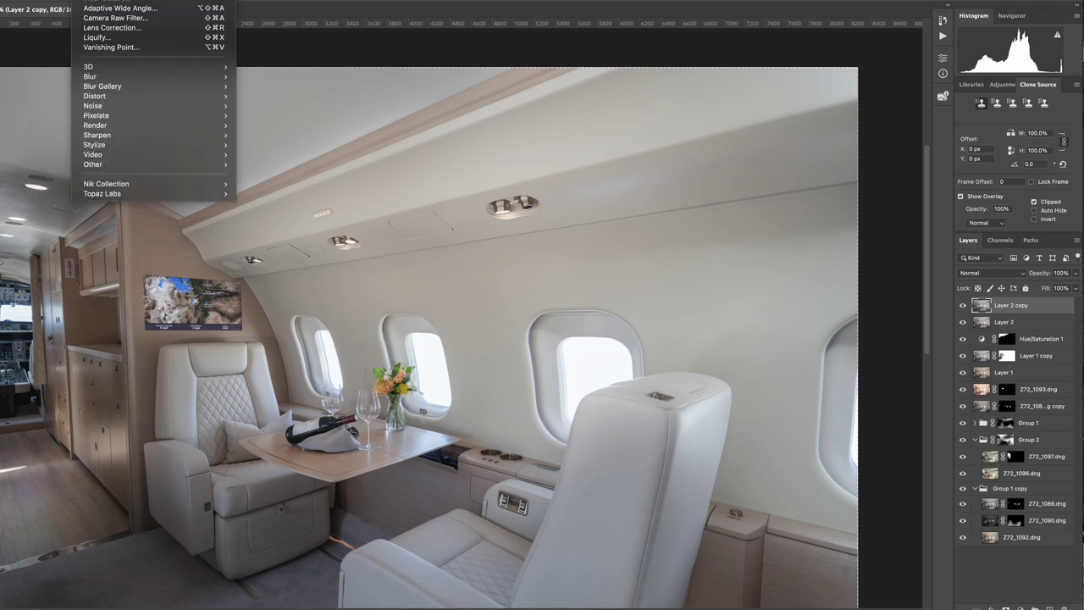
left_click(128, 18)
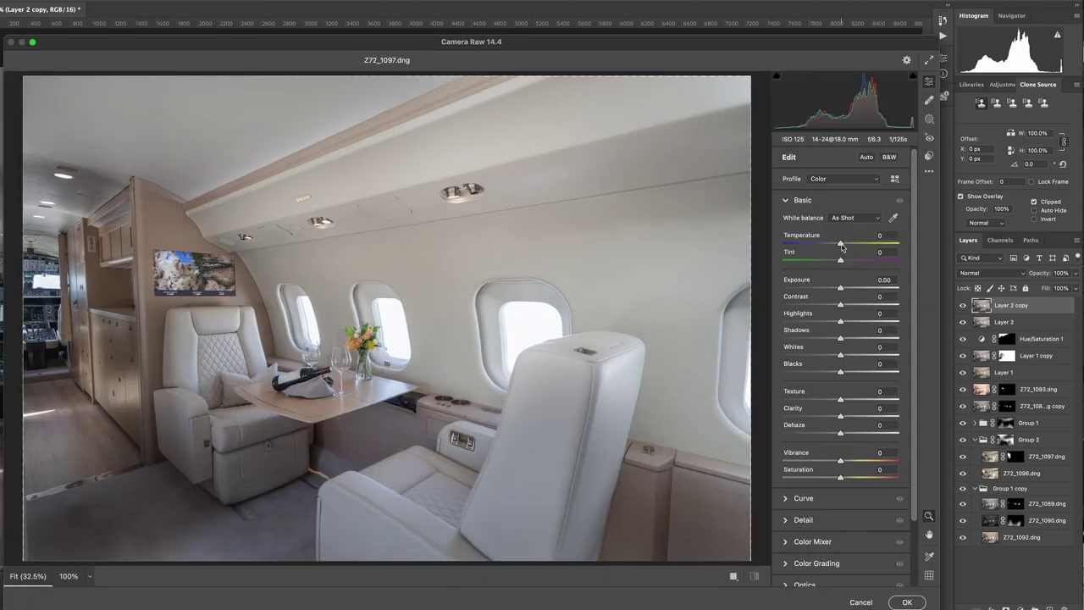
left_click_drag(840, 244, 844, 245)
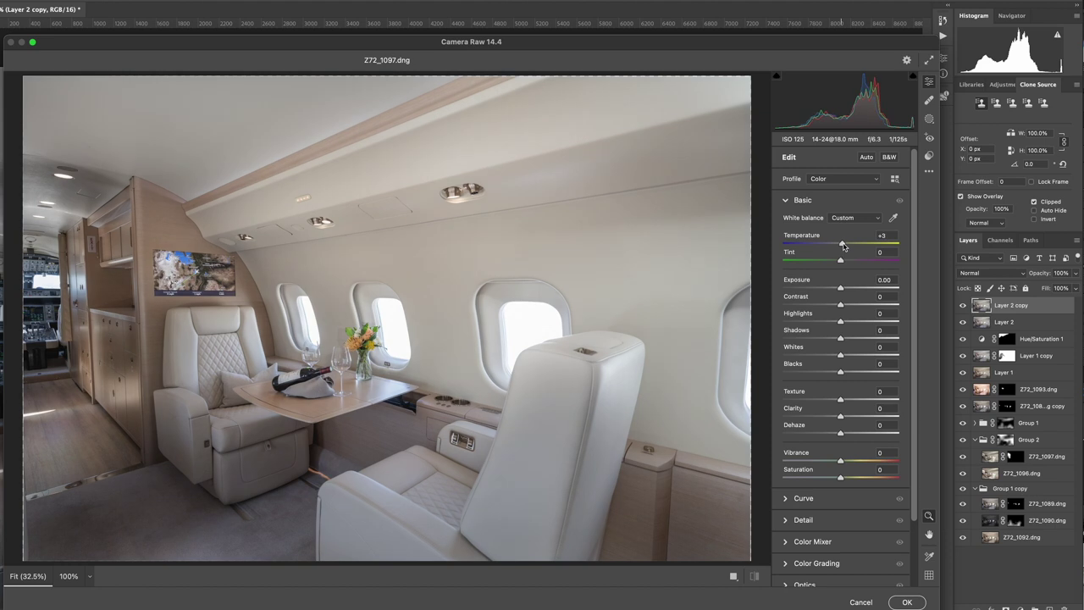
left_click(819, 542)
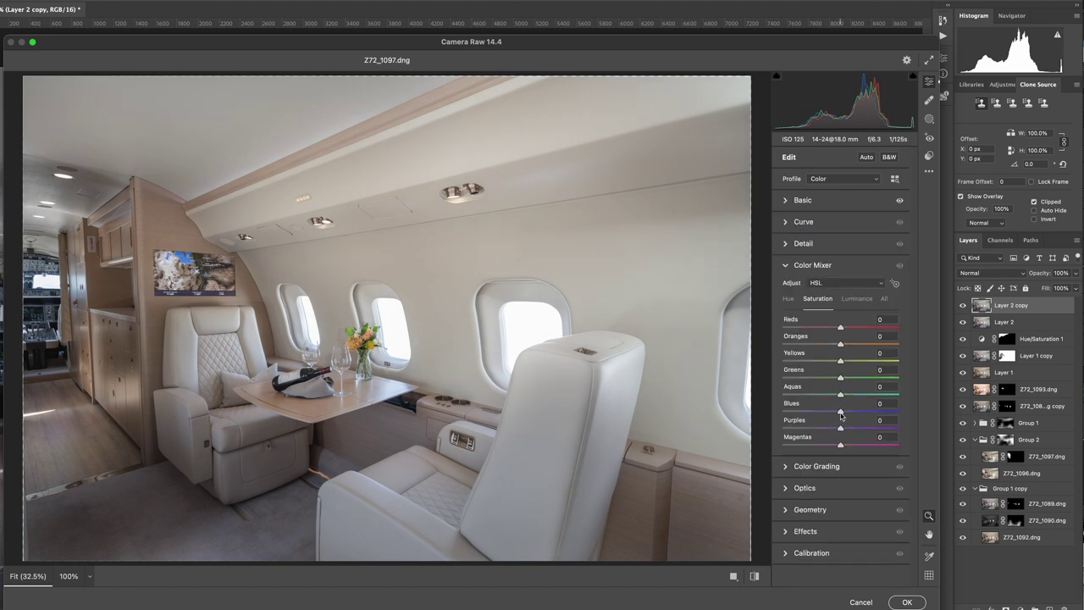
left_click_drag(840, 411, 803, 416)
left_click_drag(800, 416, 802, 415)
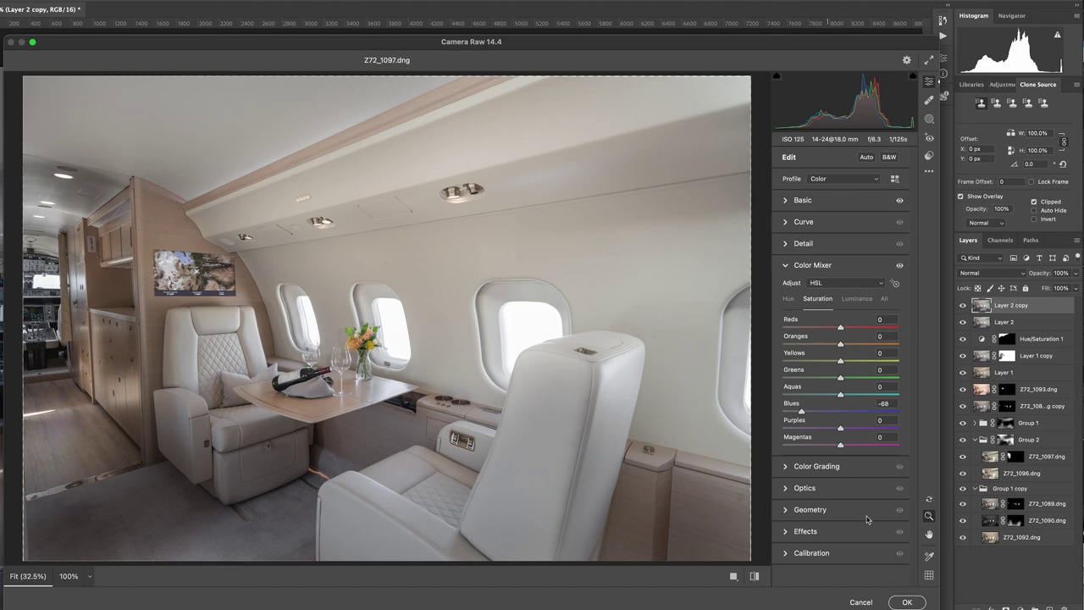
left_click(906, 602)
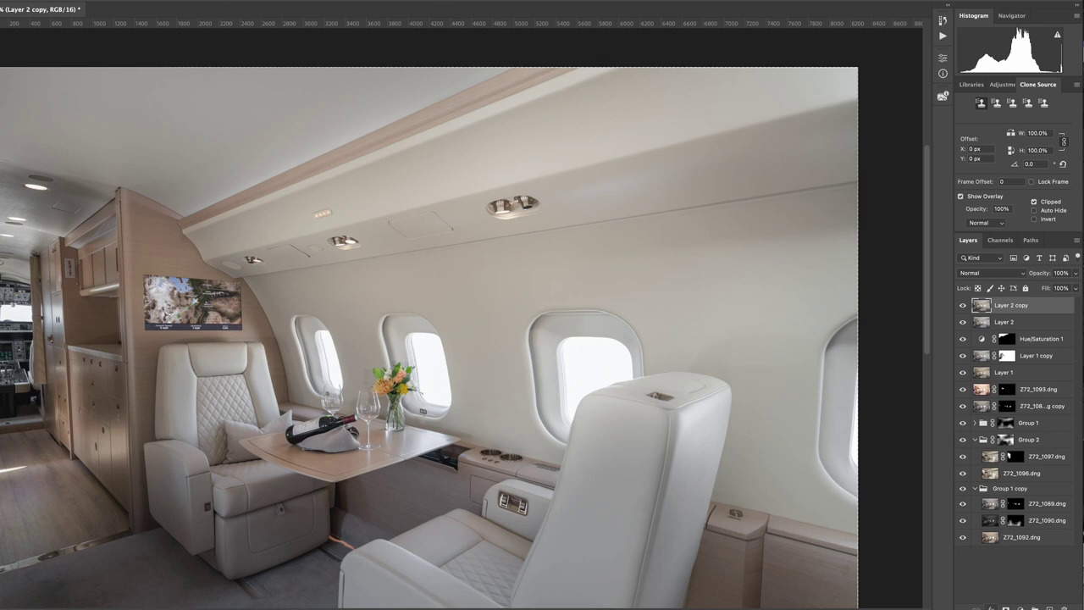
Add a black hide-all mask to Layer 2 copy and select the Z72_1093.dng layer
left_click(1005, 608, "alt")
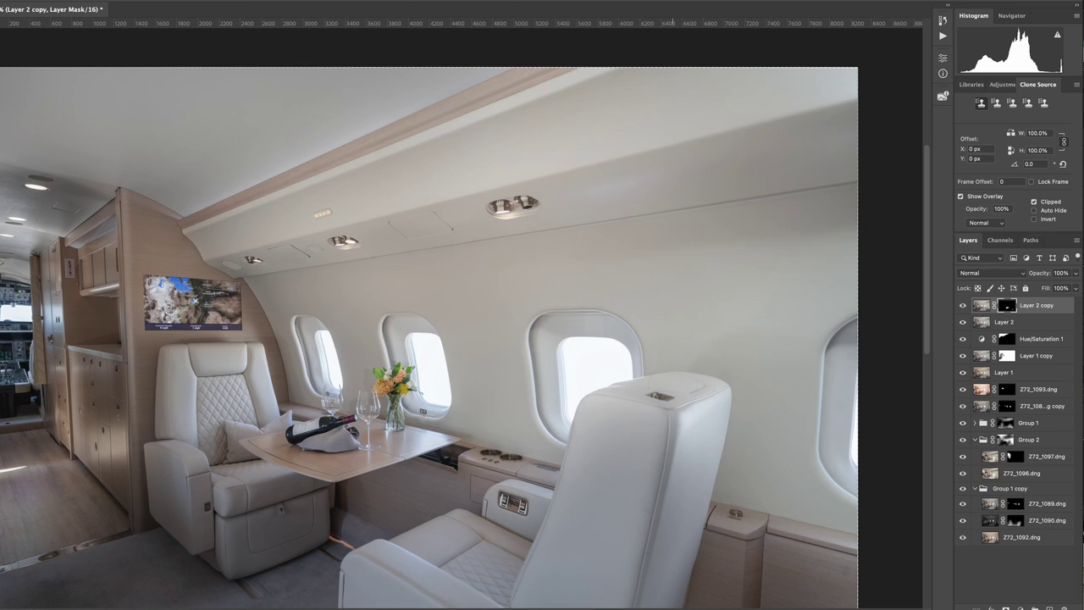
left_click(1060, 391)
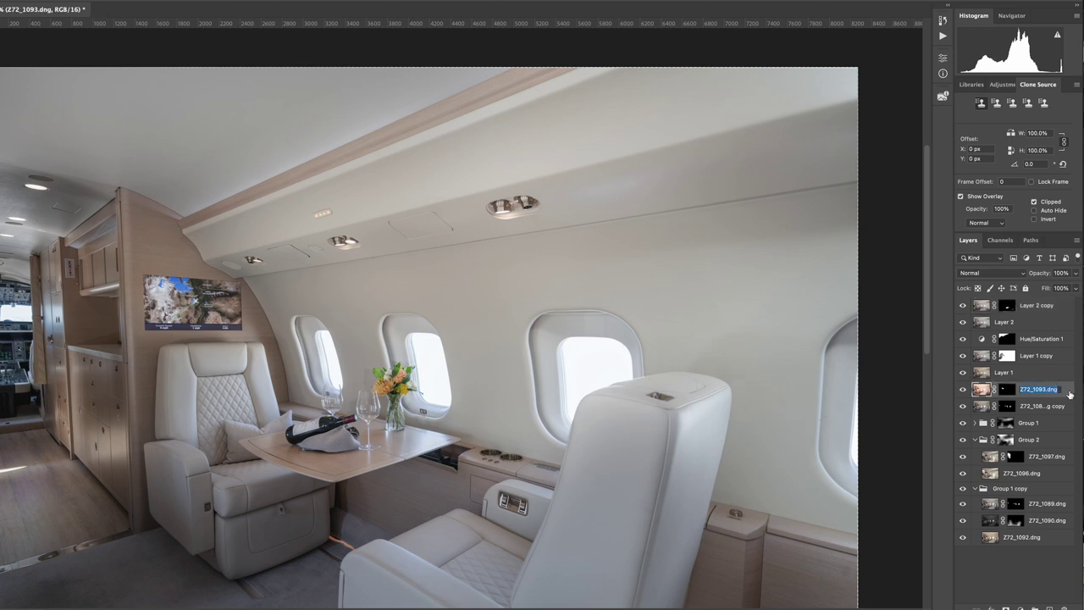
Move Z72_1093.dng to the top of the stack and preview it with its mask off
left_click(1012, 391)
left_click_drag(981, 392, 980, 305)
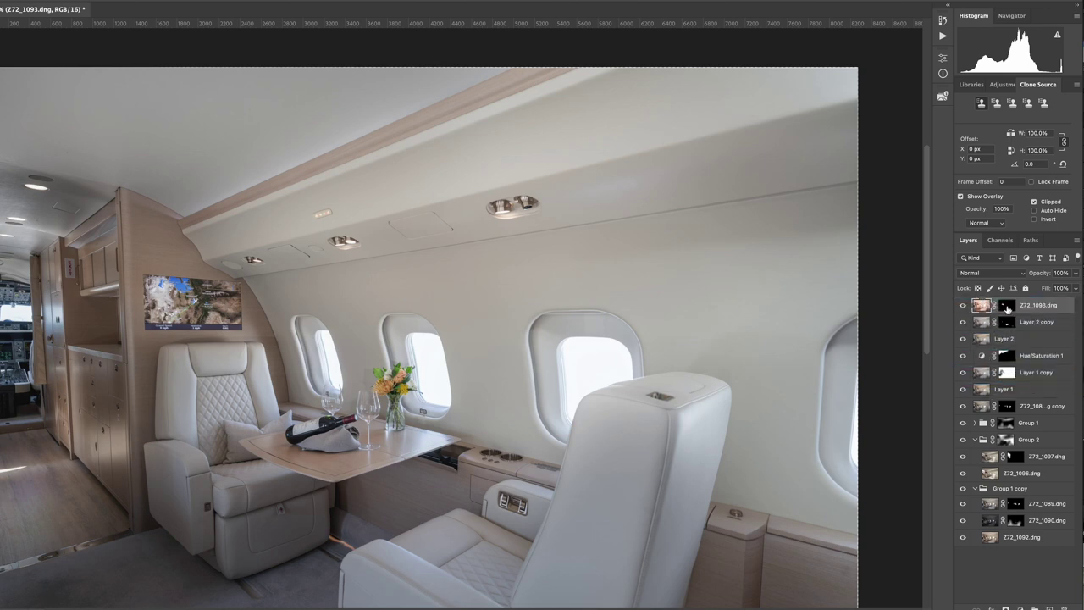
key("Caps_Lock")
key("Caps_Lock")
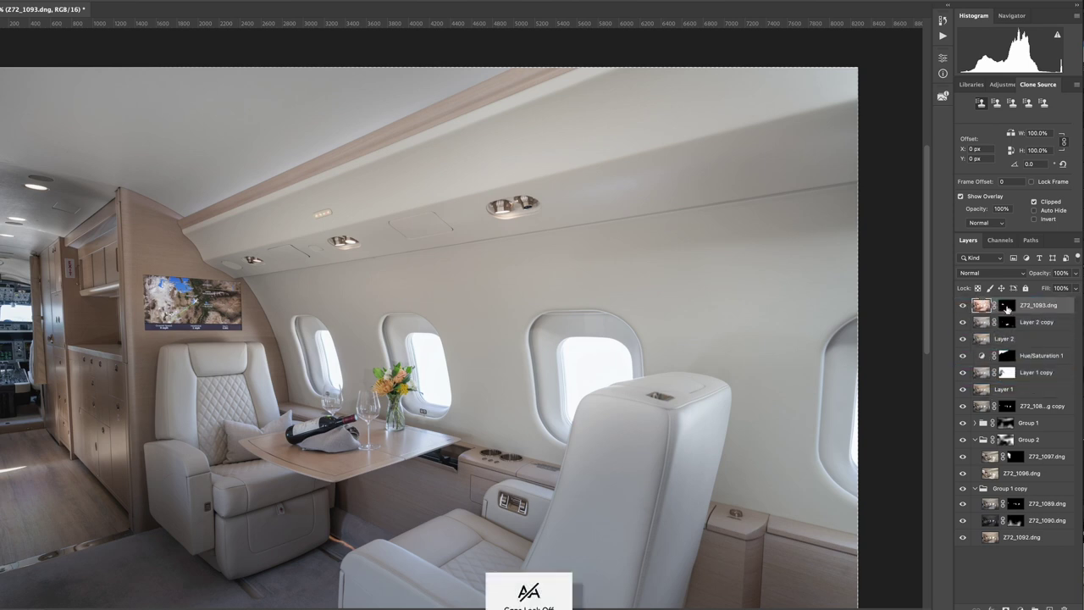
left_click(1006, 309, "shift")
left_click(1006, 309, "shift")
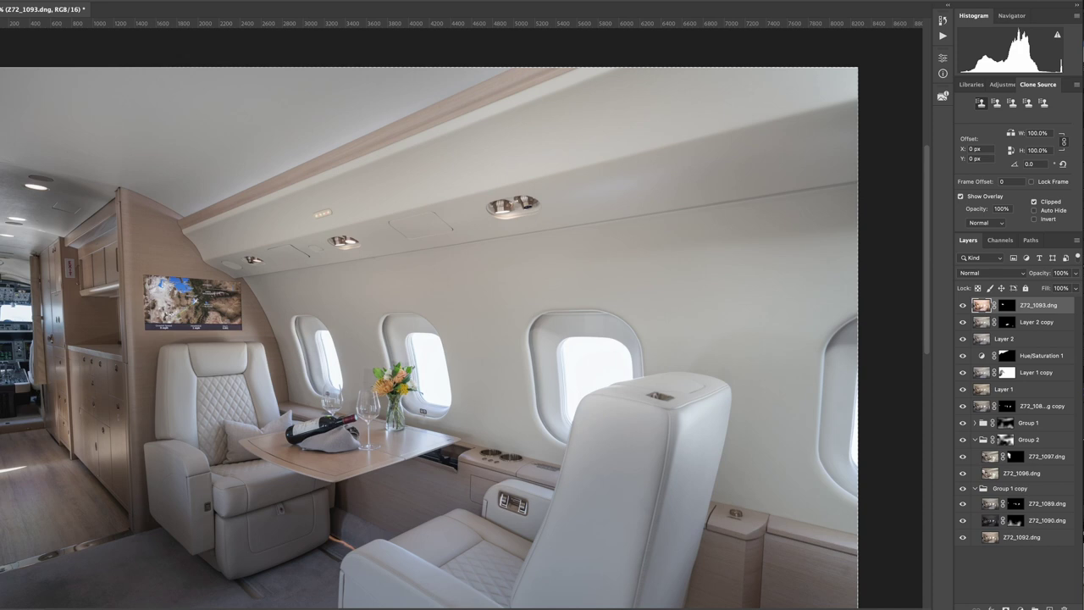
Zoom in and outline the two large cockpit displays with the Polygonal Lasso
scroll(4, 350, "up", 2)
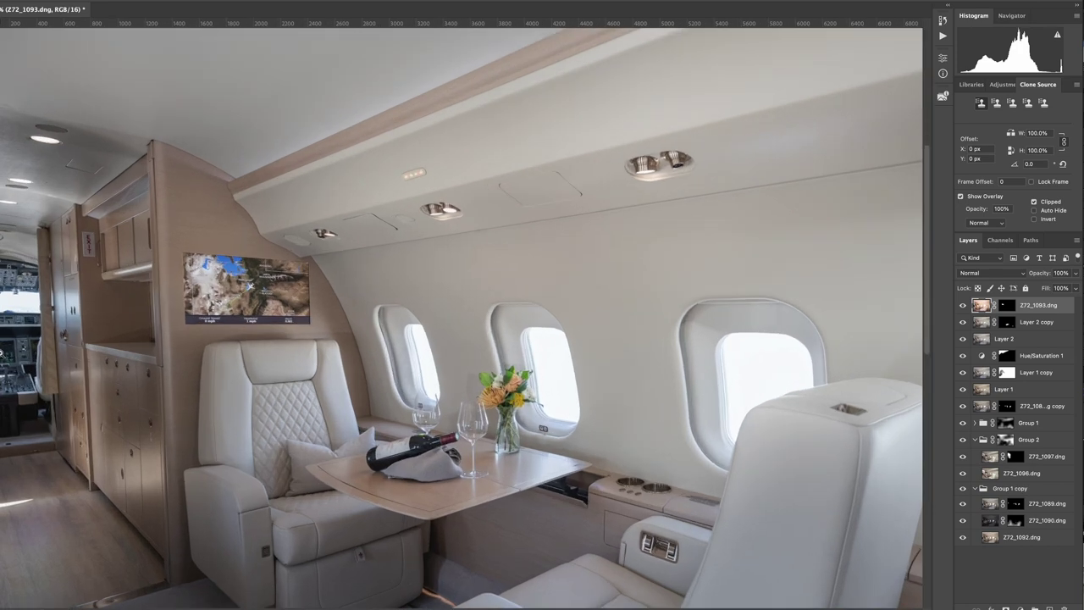
scroll(3, 349, "up", 5)
left_click_drag(3, 355, 128, 337)
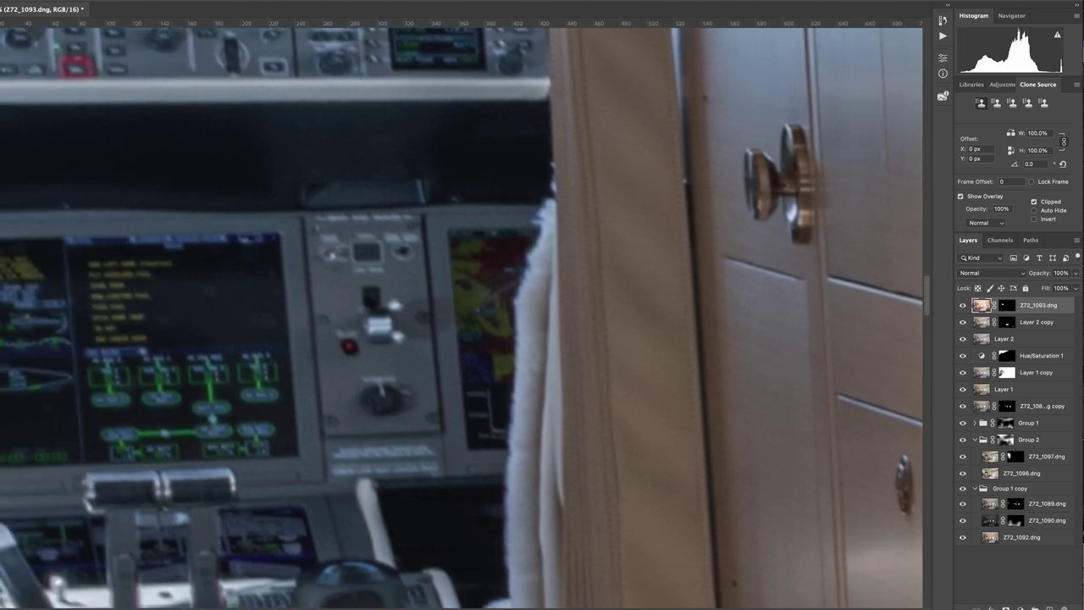
left_click(0, 237)
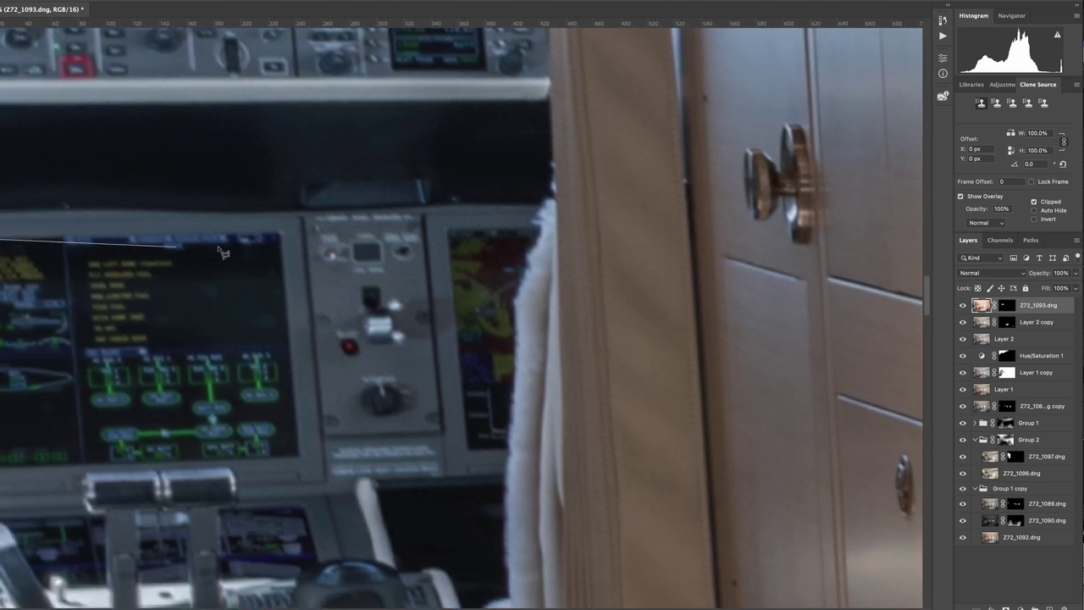
left_click(278, 236)
left_click(286, 455)
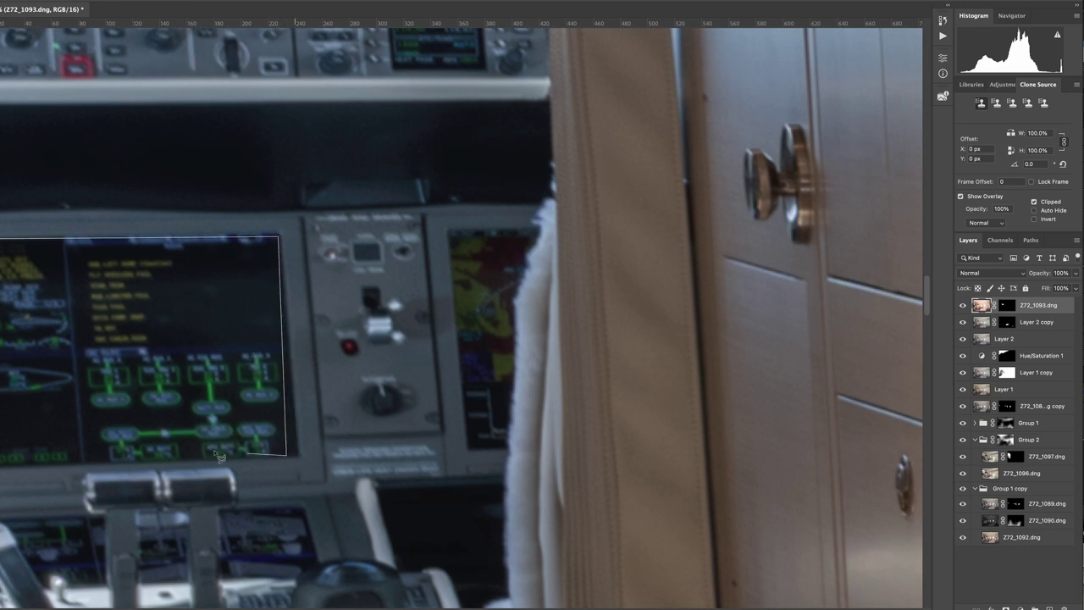
key("Return")
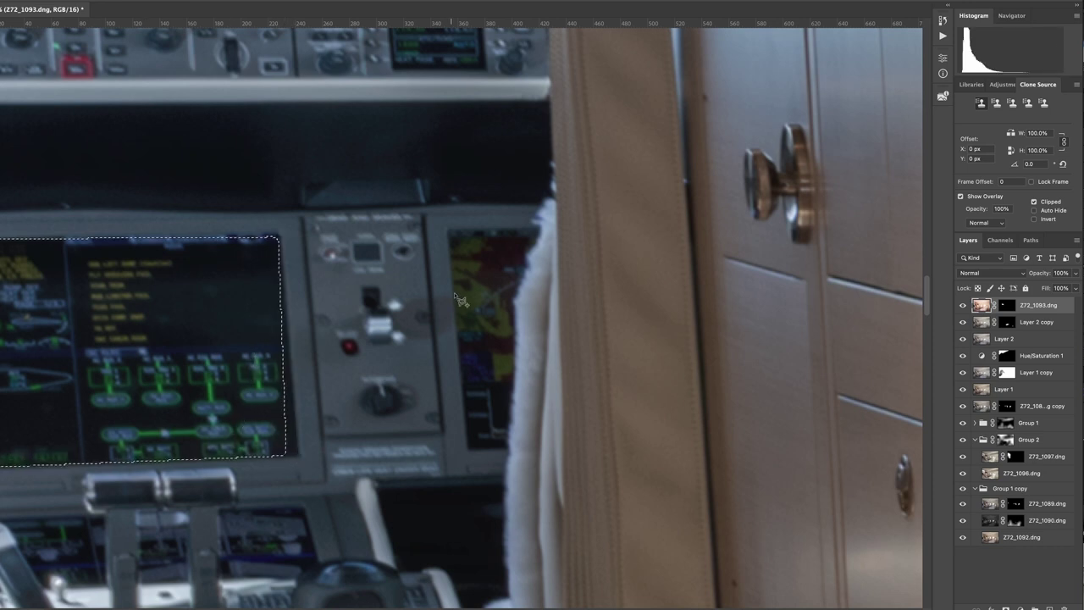
left_click(533, 230, "shift")
left_click(455, 230)
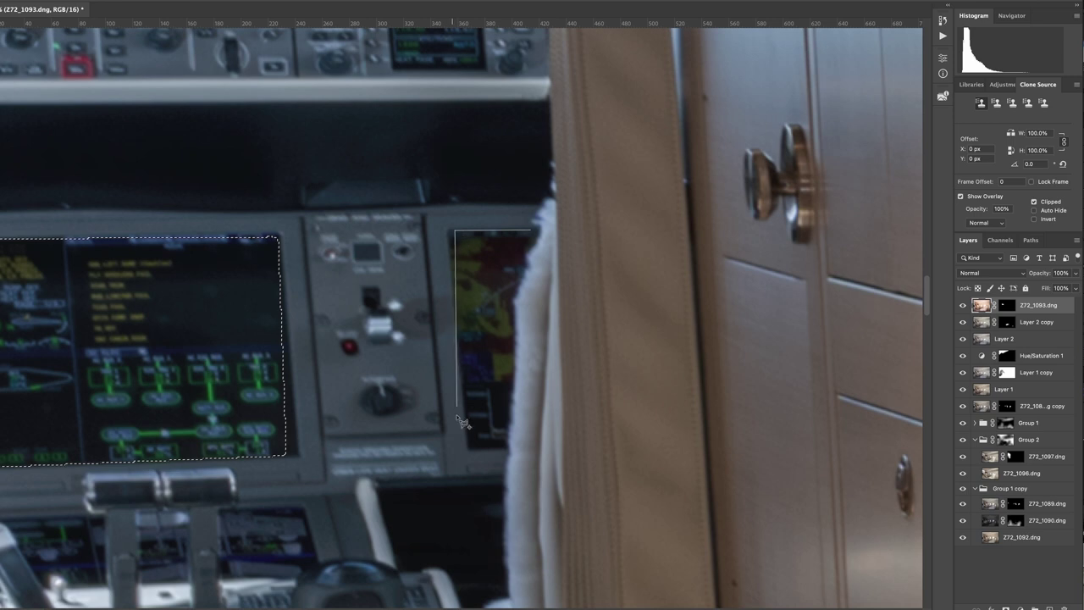
left_click(470, 450)
left_click(502, 445)
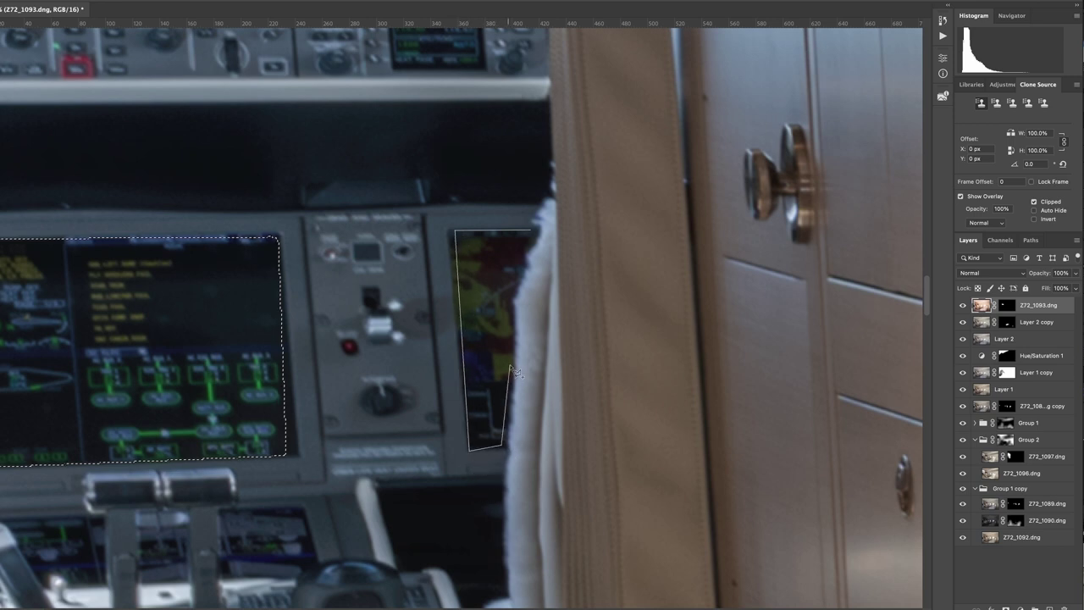
left_click(533, 230)
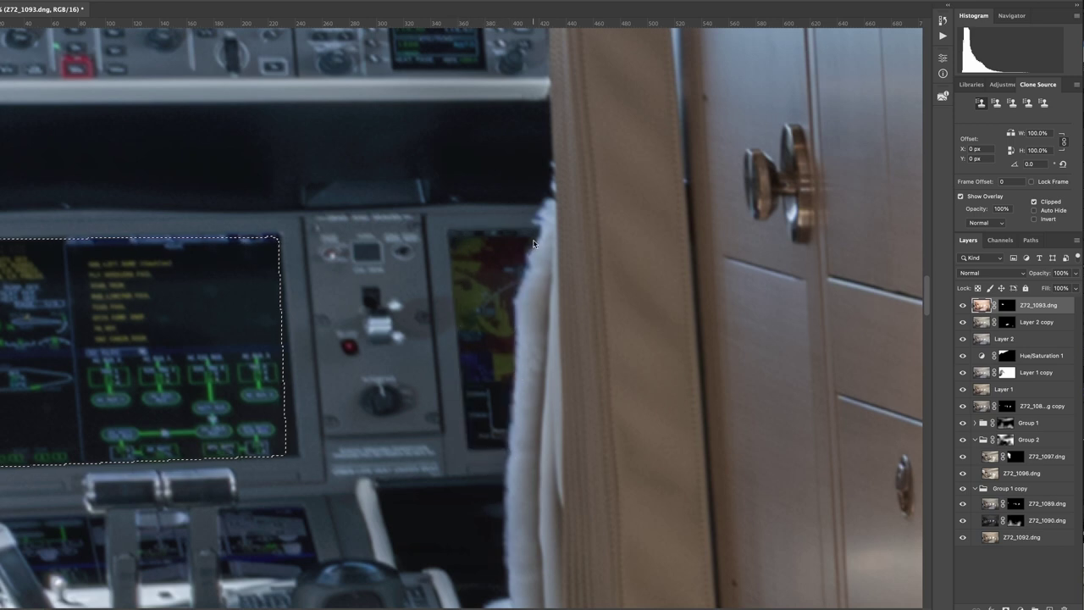
Outline the upper small display, reveal the screens in the layer mask, and fit on screen
left_click_drag(479, 162, 453, 324)
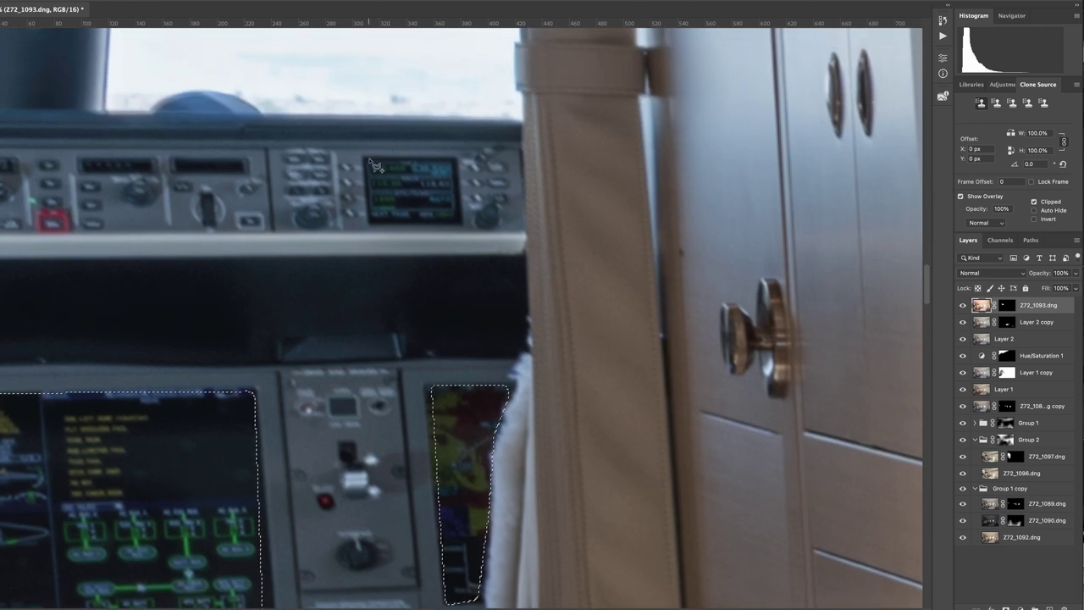
left_click(367, 158)
left_click(454, 159)
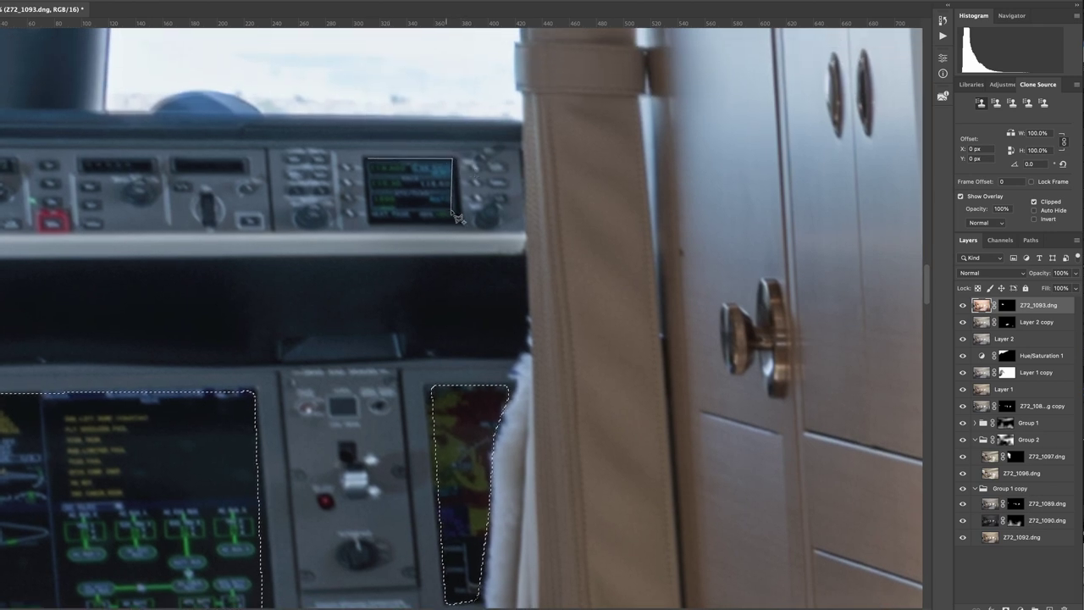
left_click(458, 221)
double_click(372, 223)
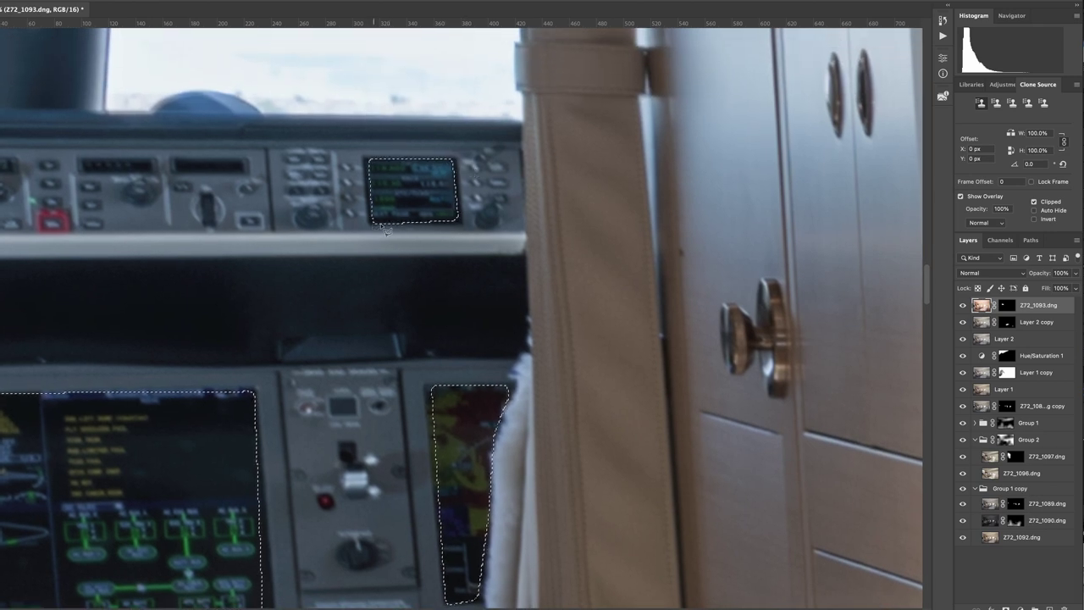
left_click(1005, 307)
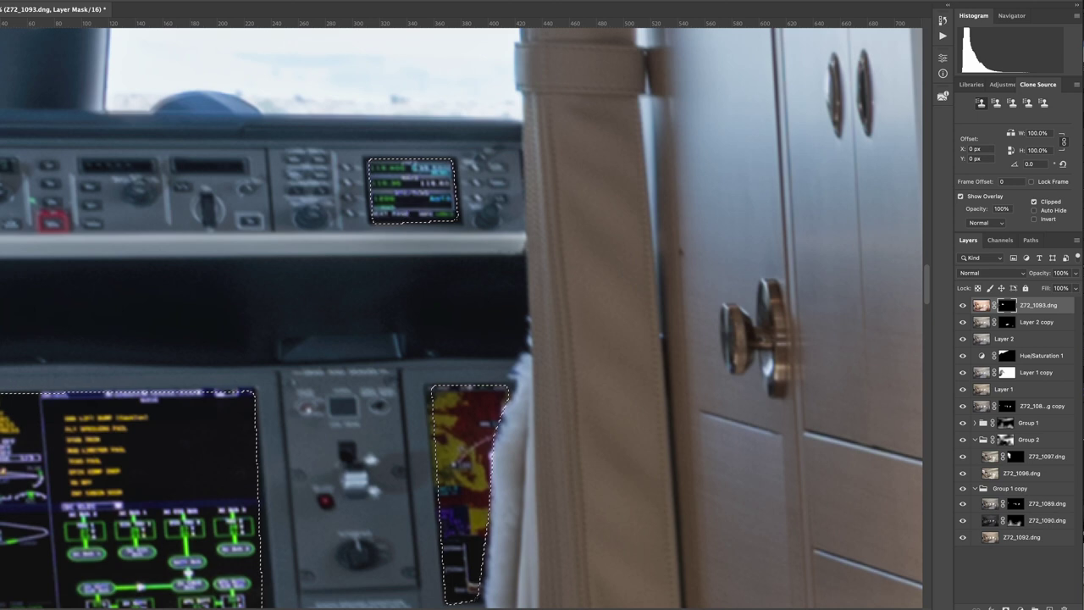
left_click(47, 365)
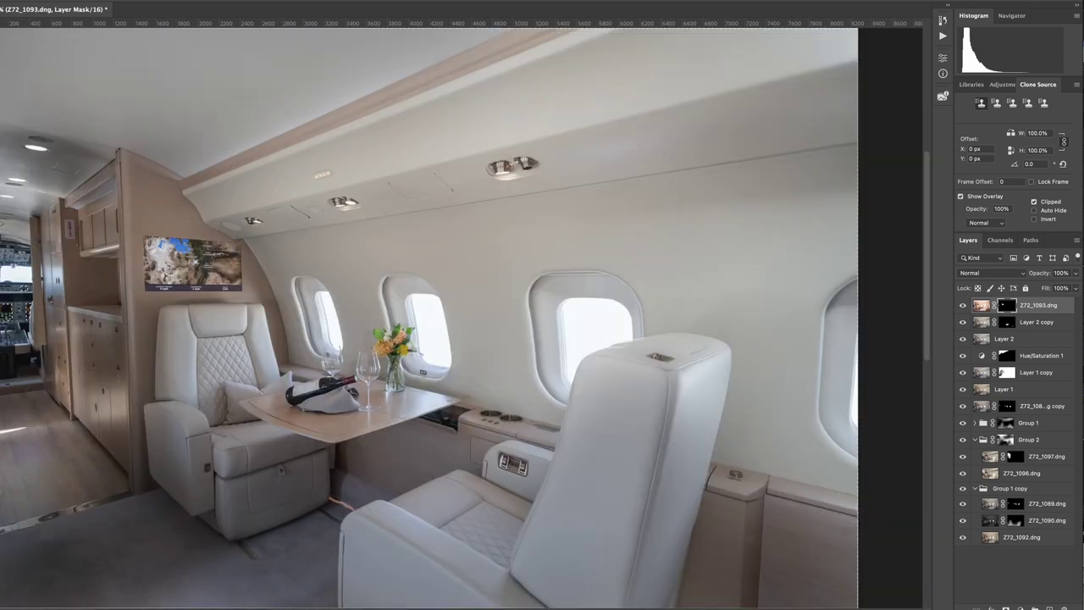
Deselect the display outlines and move Z72_1096.dng up toward the top of the stack
left_click(51, 0)
key("Escape")
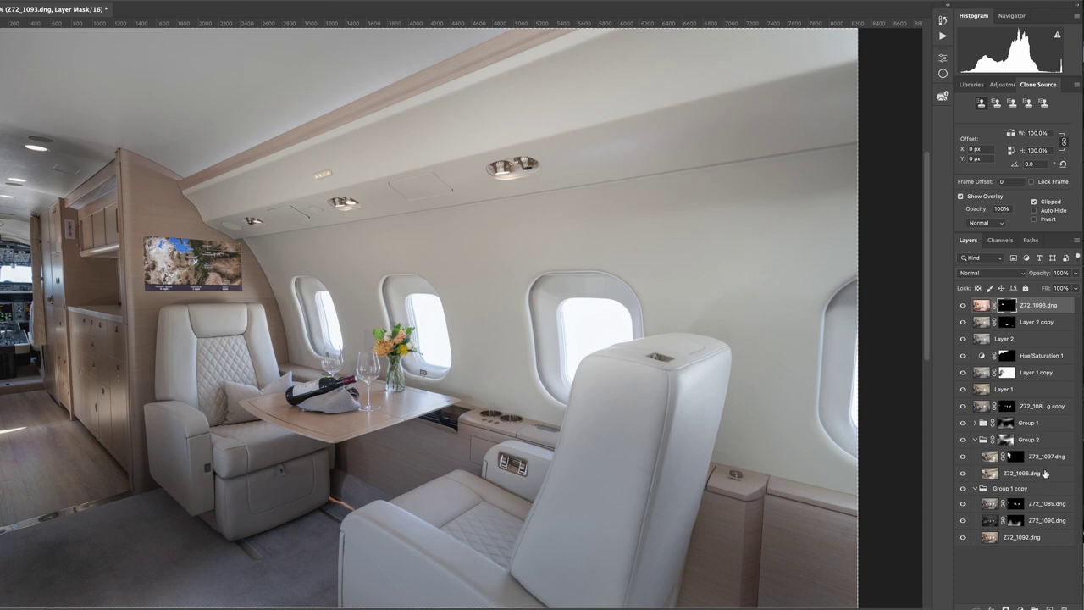
left_click(1044, 479)
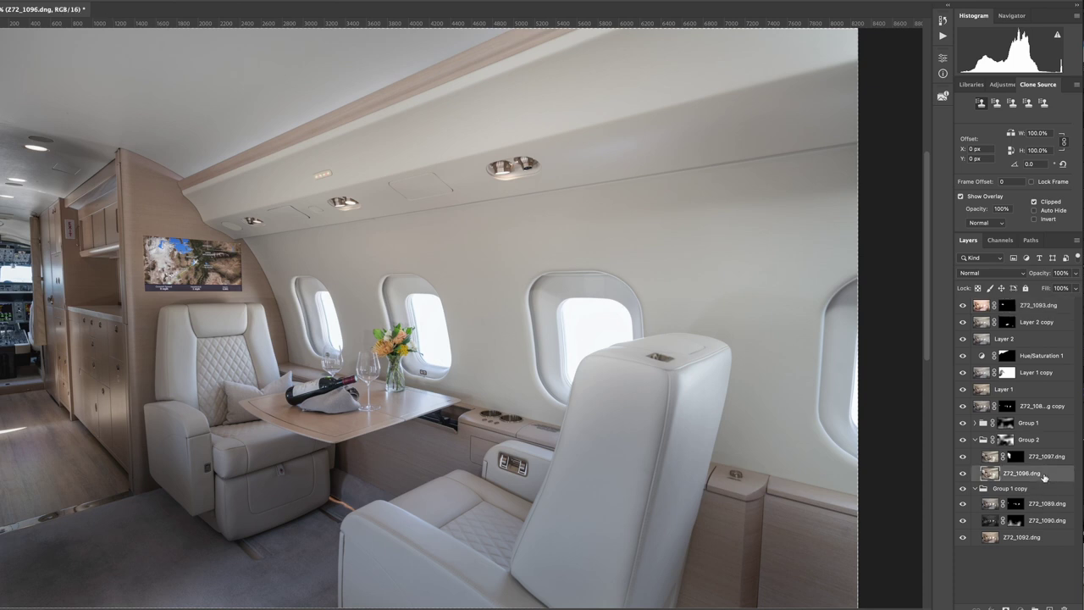
left_click_drag(1044, 476, 1034, 305)
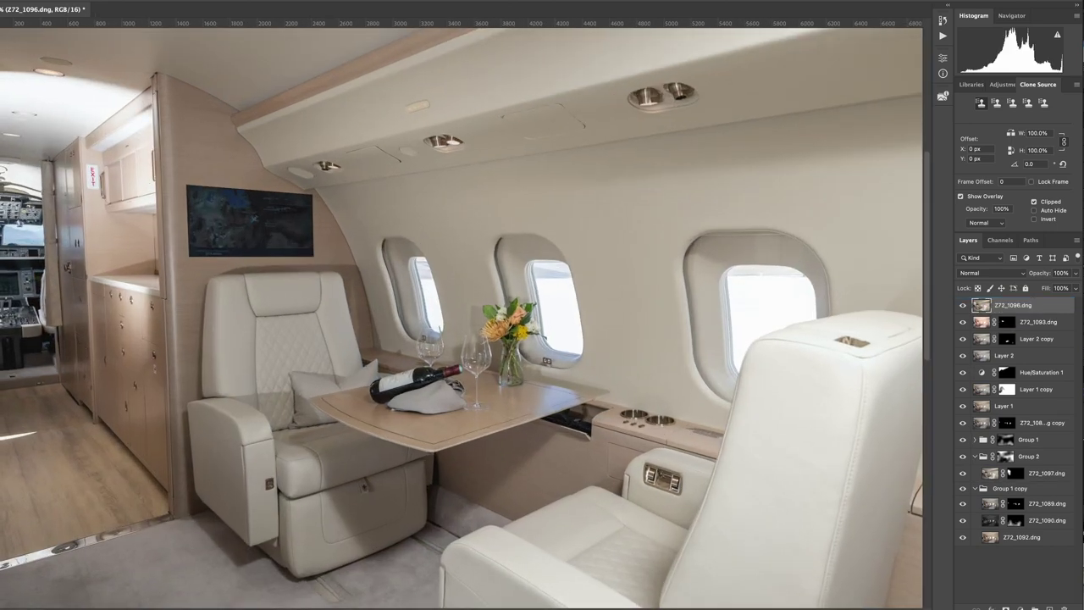
Zoom in and trace the wooden floor's edge along the cabinet base
key("ctrl+plus")
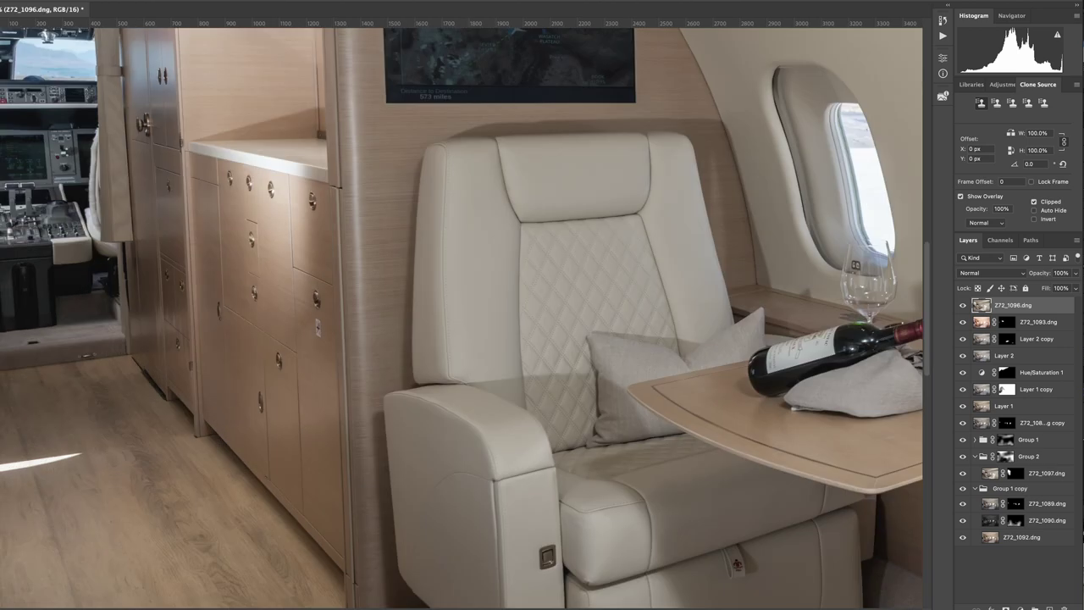
left_click(132, 356)
left_click(159, 395)
left_click(180, 400)
left_click(193, 415)
left_click(194, 435)
left_click(216, 435)
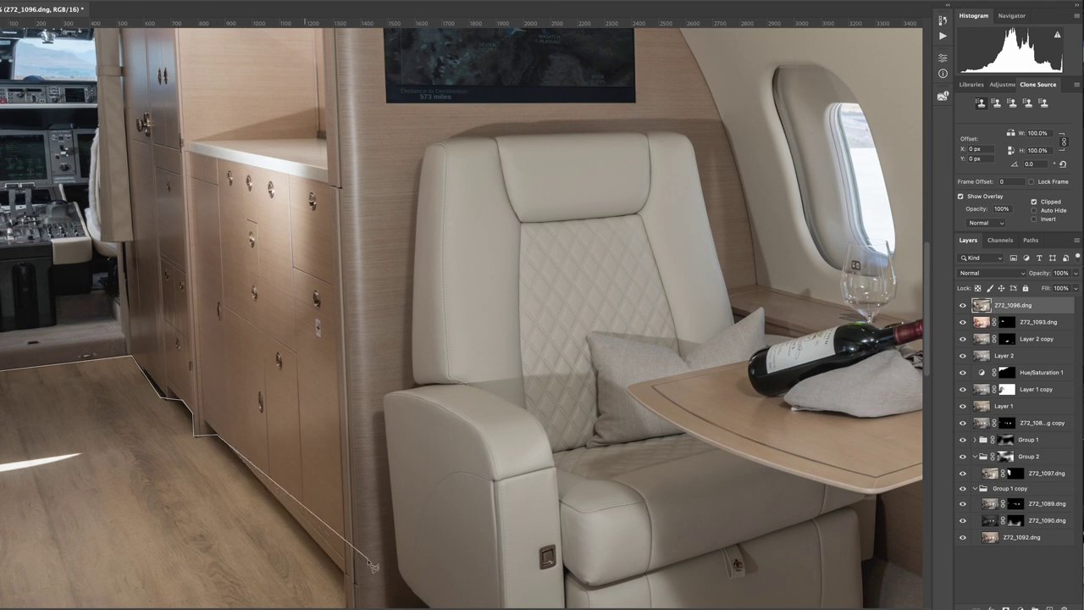
Close the floor outline and mask Z72_1096.dng to that floor selection
left_click(344, 569)
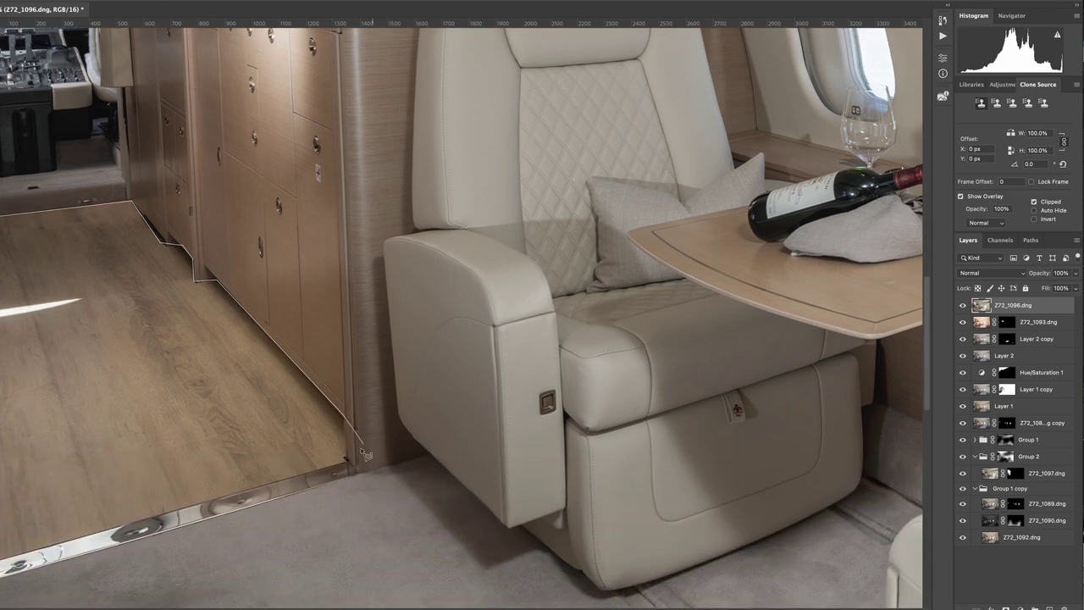
left_click(346, 464)
key("Return")
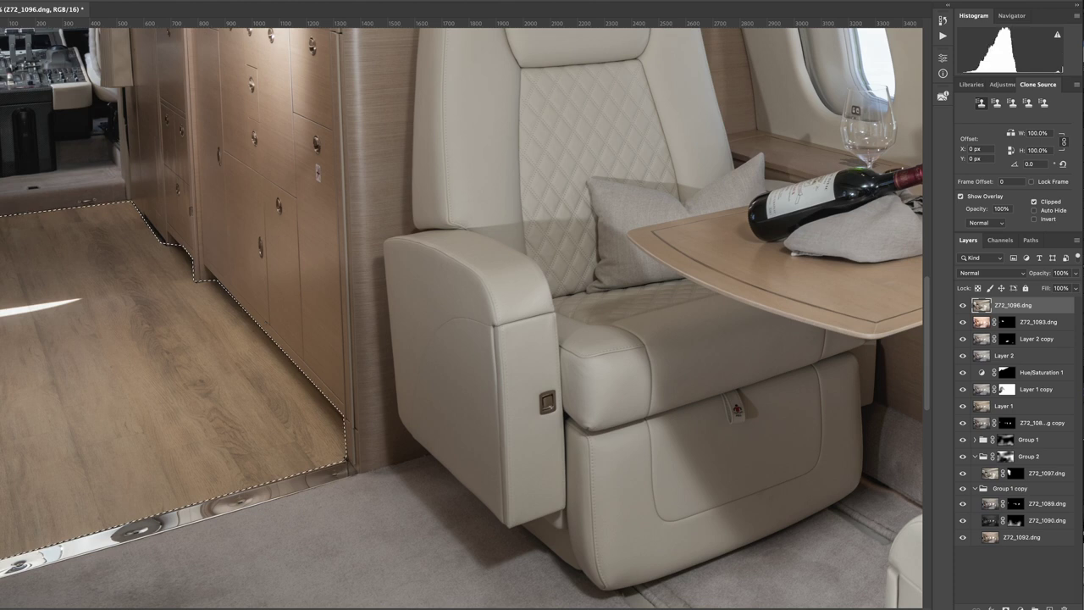
left_click(1005, 607)
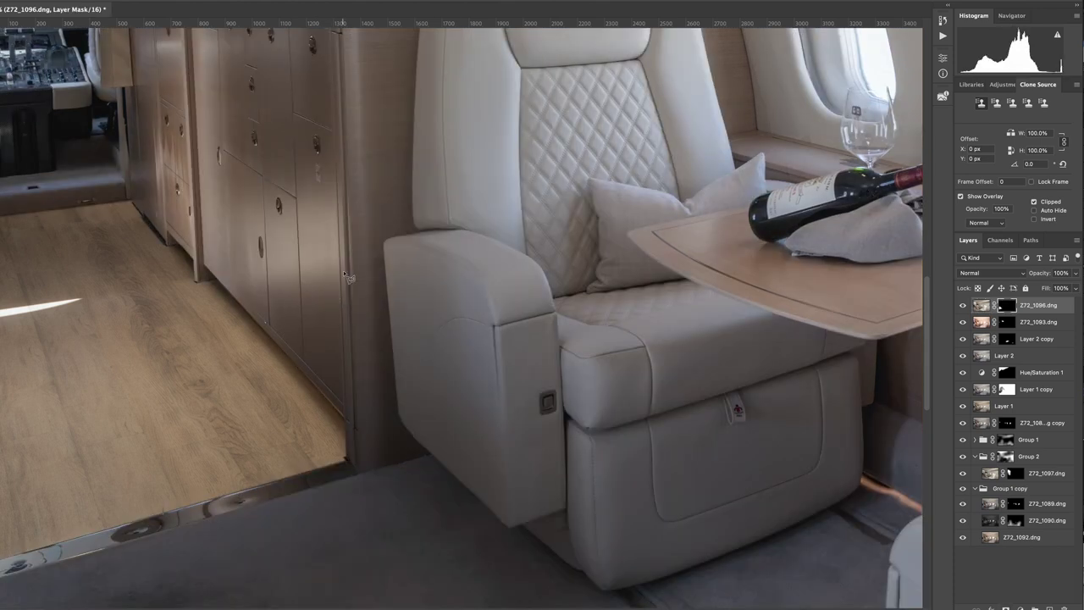
scroll(142, 331, "up", 1)
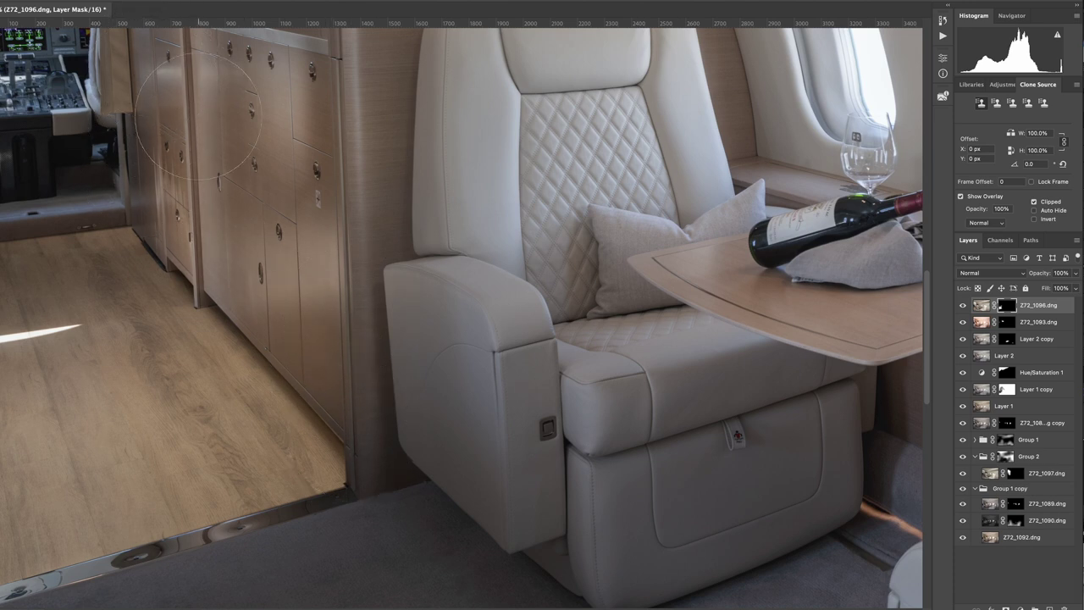
scroll(274, 185, "up", 2)
scroll(274, 184, "up", 4)
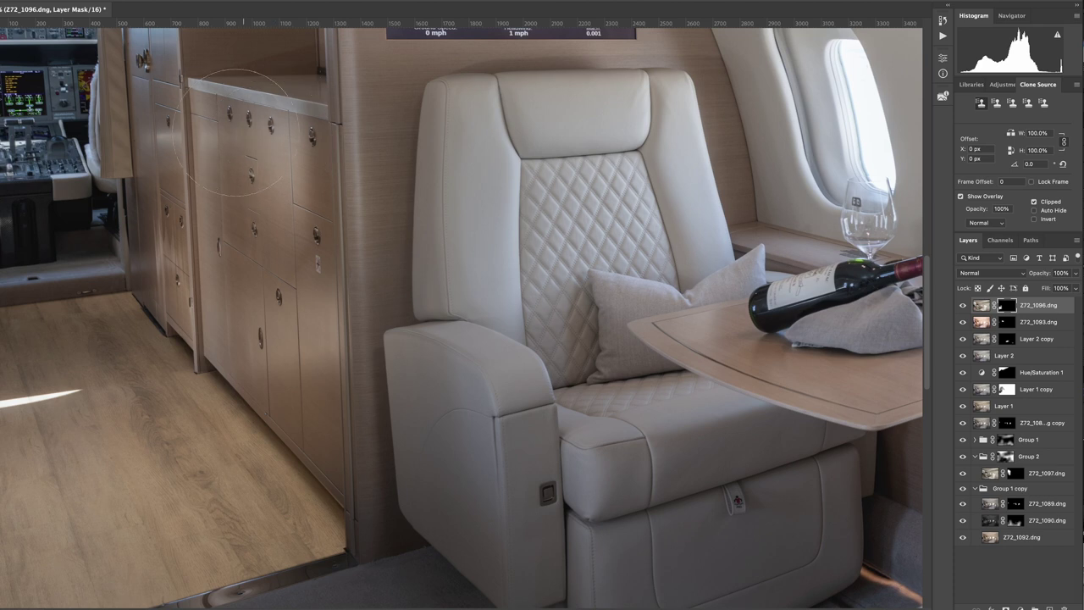
scroll(257, 237, "up", 15)
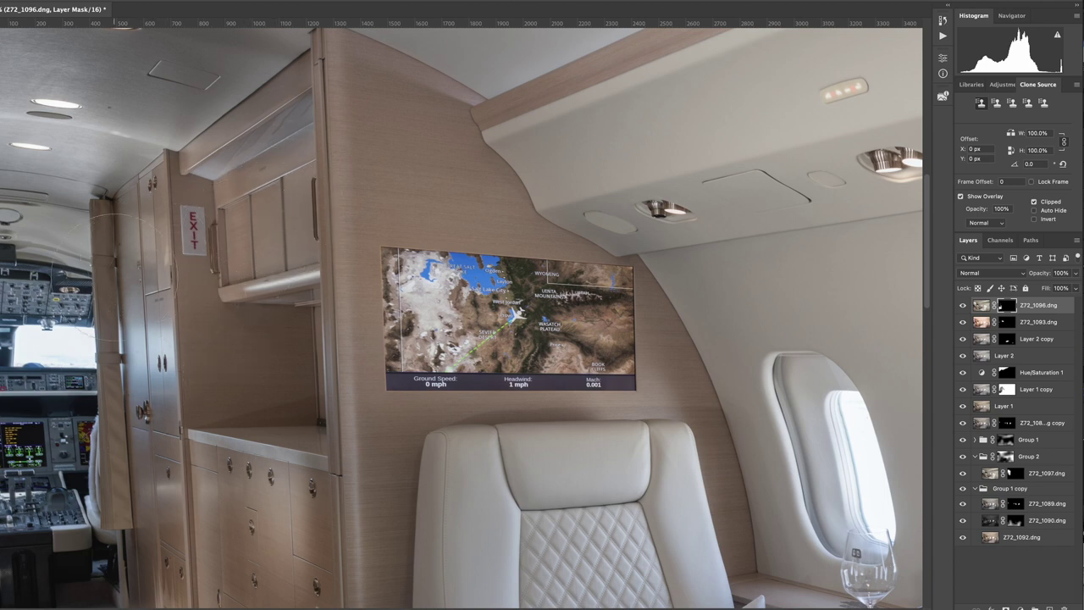
Add Layer 3 and mask it to a Polygonal Lasso outline of the grey soffit panel
left_click(1032, 605)
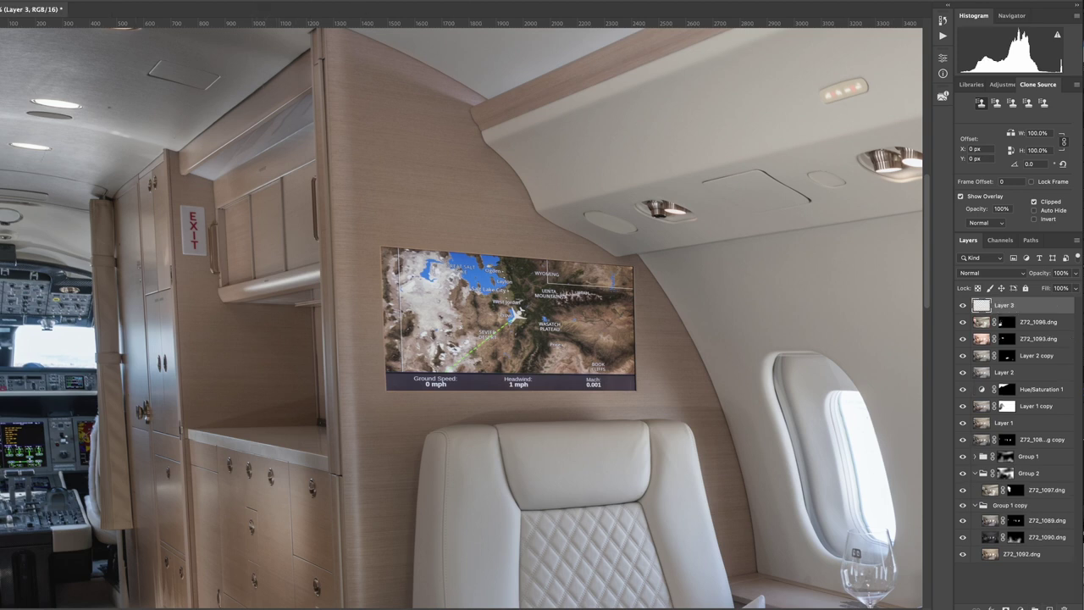
scroll(265, 156, "up", 3)
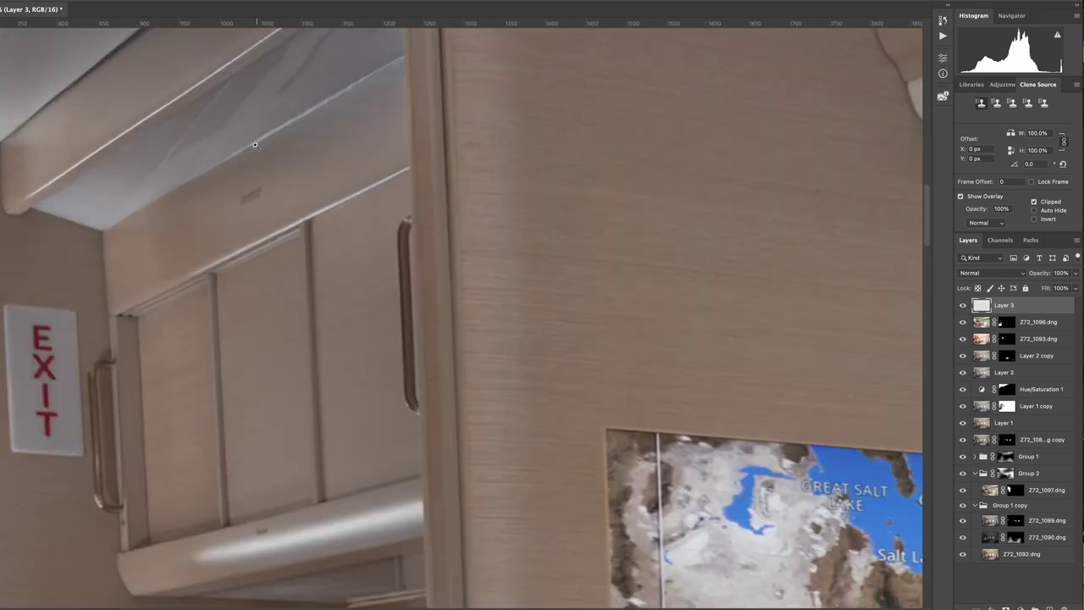
scroll(237, 147, "up", 1)
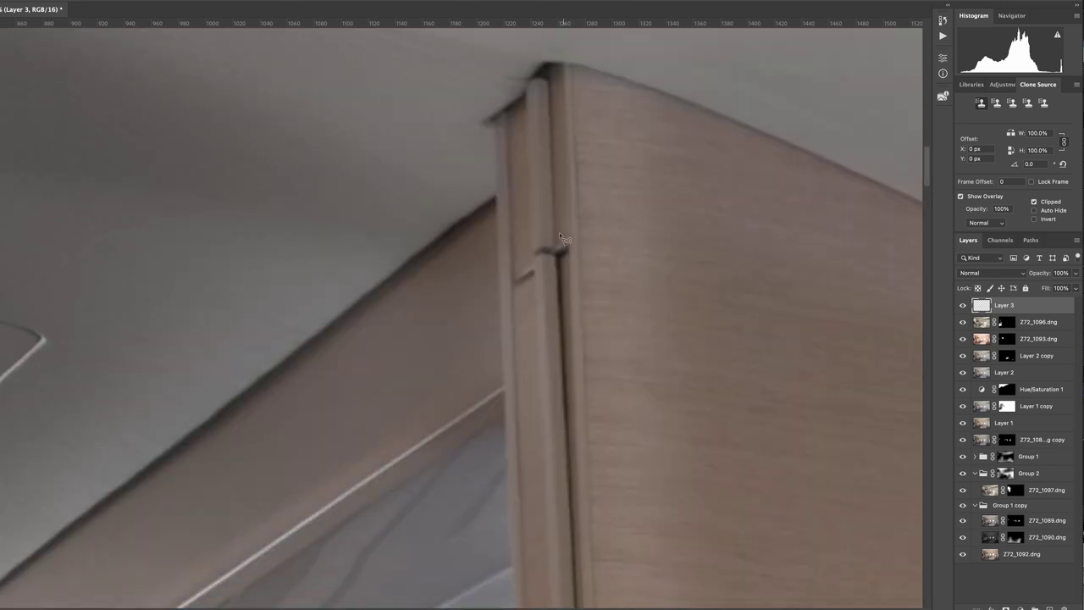
left_click_drag(504, 417, 515, 569)
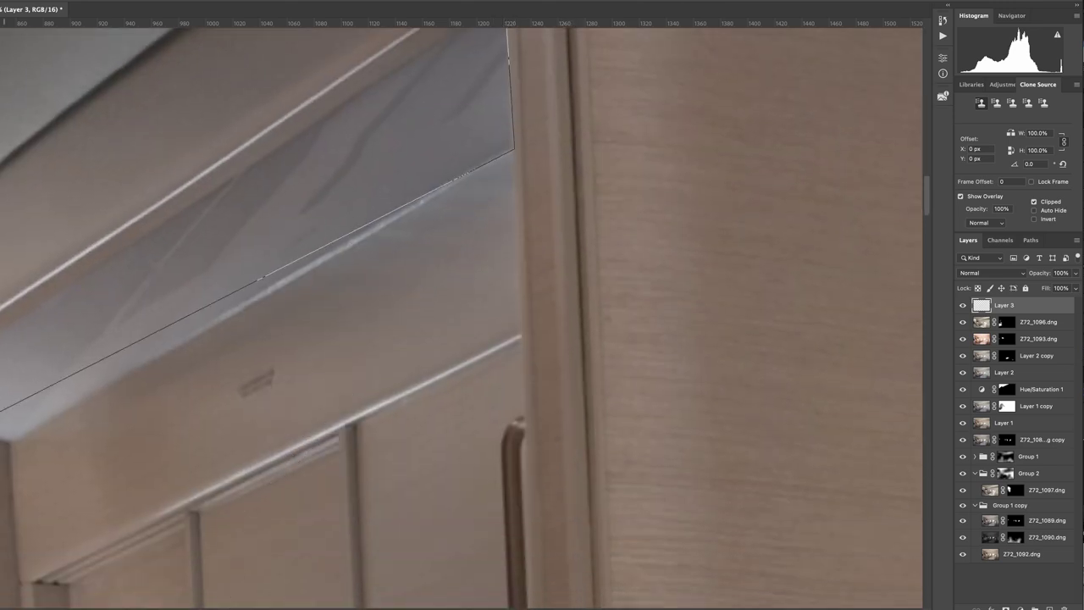
scroll(10, 447, "left", 8)
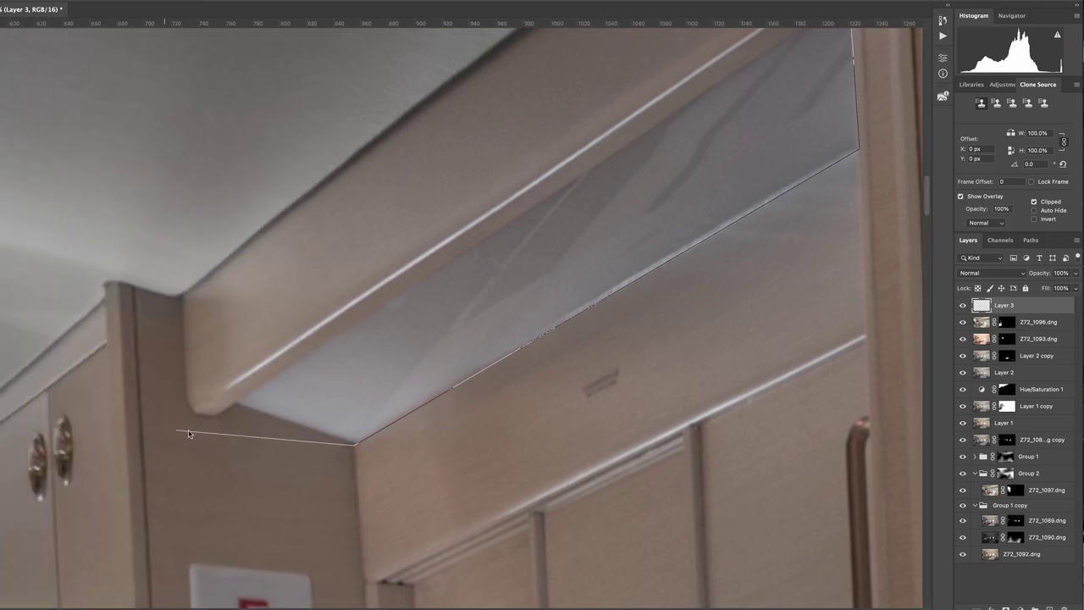
left_click(235, 406)
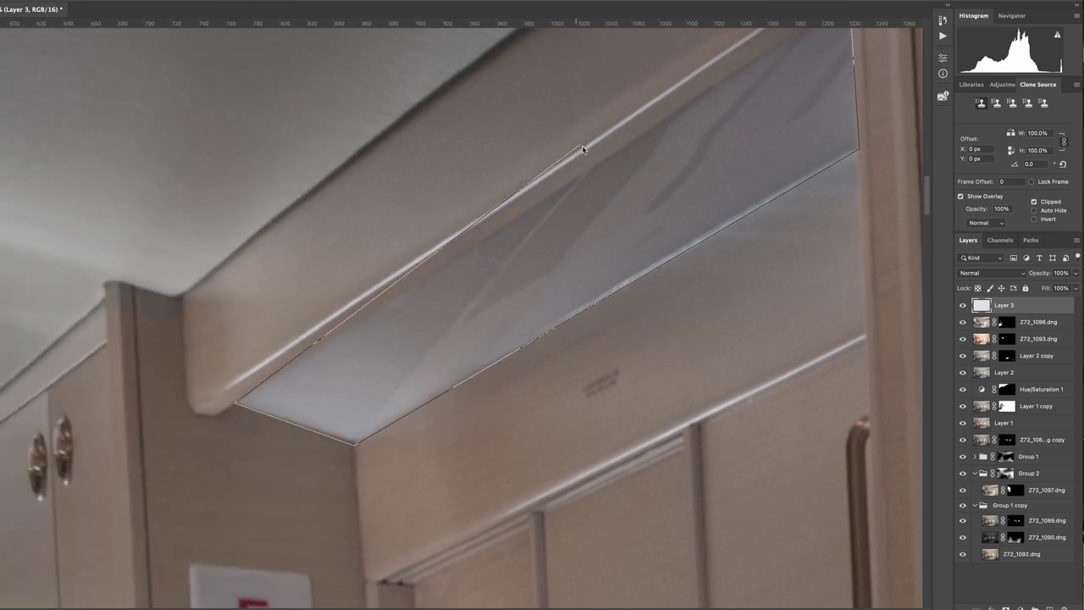
double_click(598, 167)
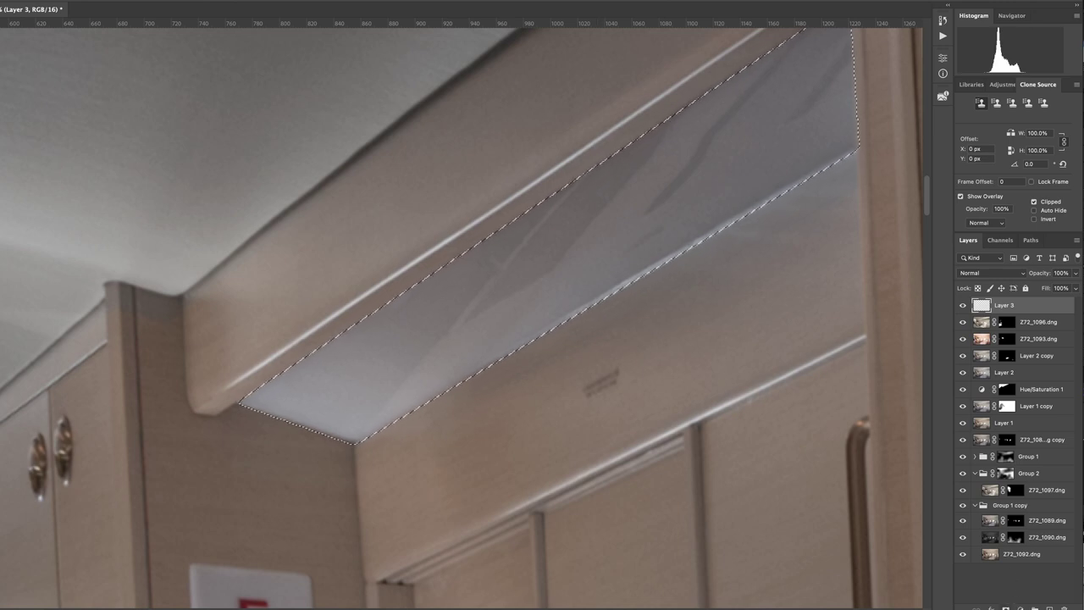
left_click(1006, 604)
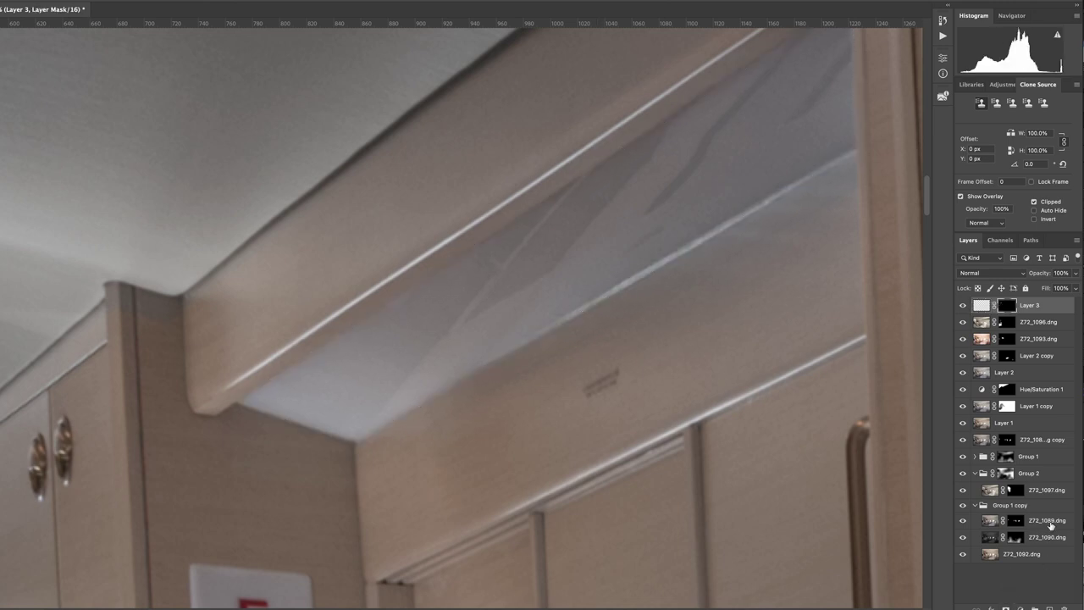
Sample the window white from Z72_1089.dng copy and brush it over the soffit on Layer 3
left_click_drag(767, 320, 306, 4)
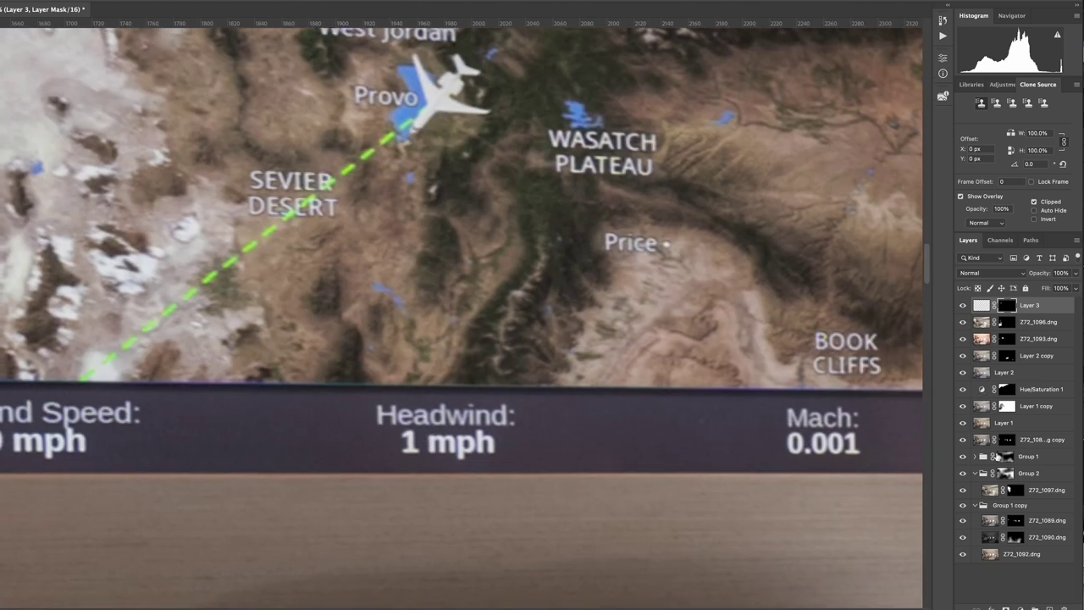
left_click(982, 442)
left_click_drag(754, 269, 59, 203)
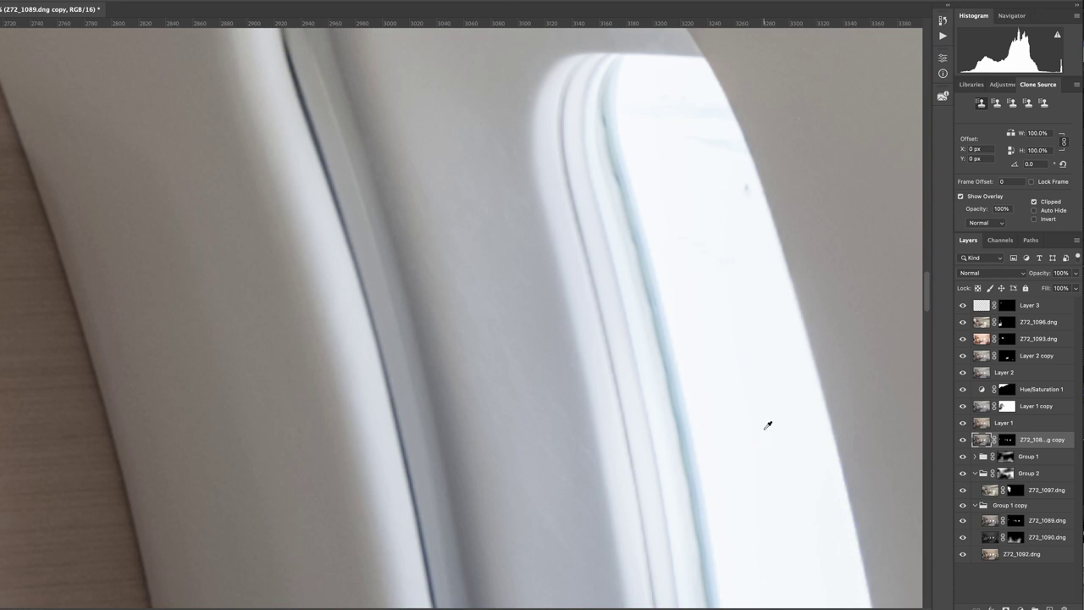
left_click_drag(353, 310, 451, 528)
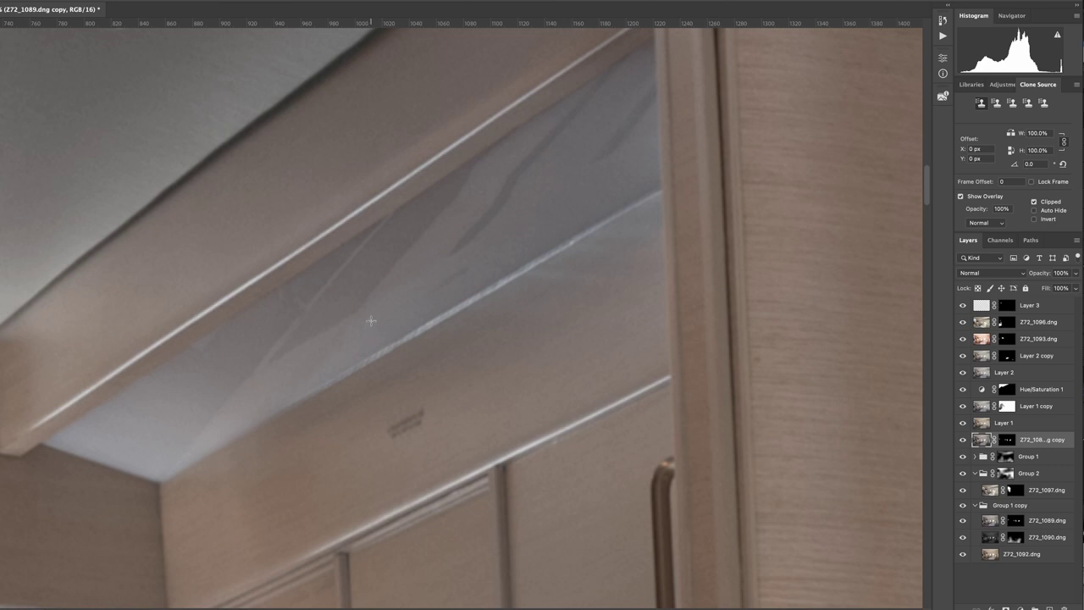
left_click(986, 307)
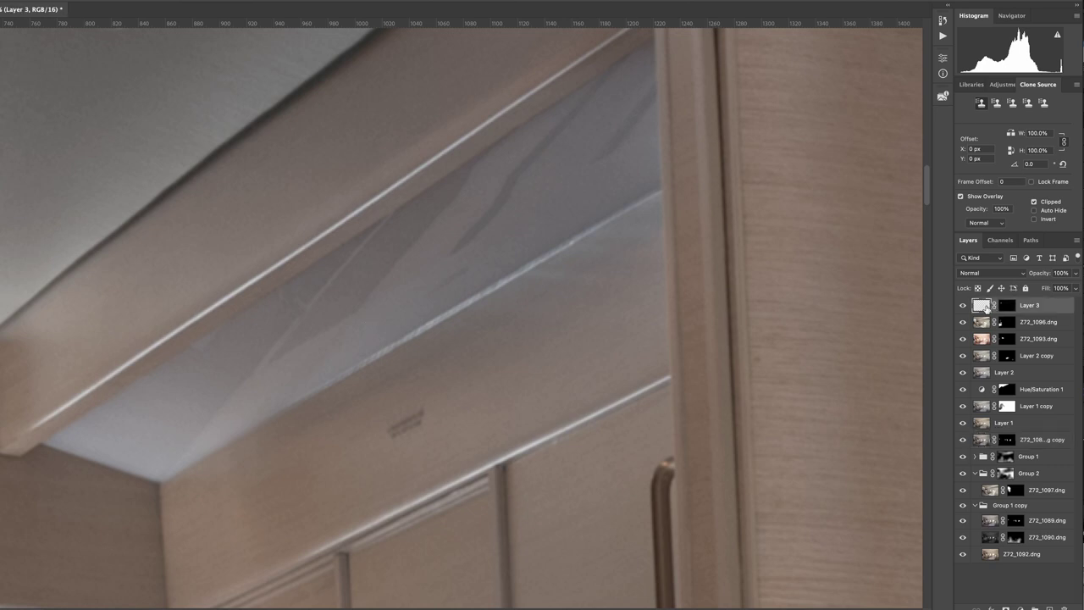
mouse_move(390, 260)
left_mouse_down()
mouse_move(389, 246)
mouse_move(388, 258)
left_mouse_up()
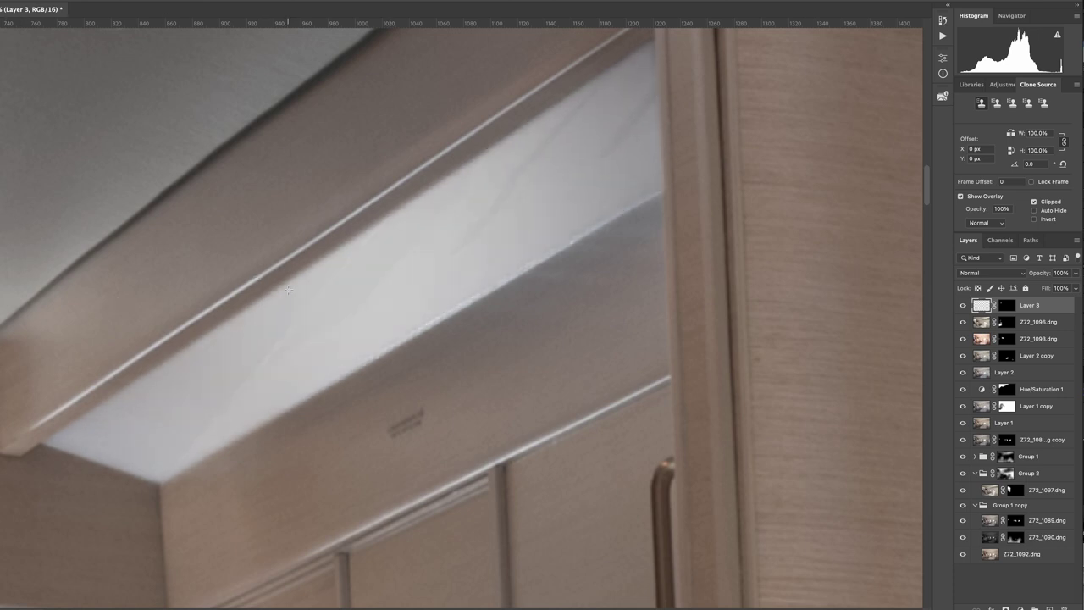
left_click(1006, 306)
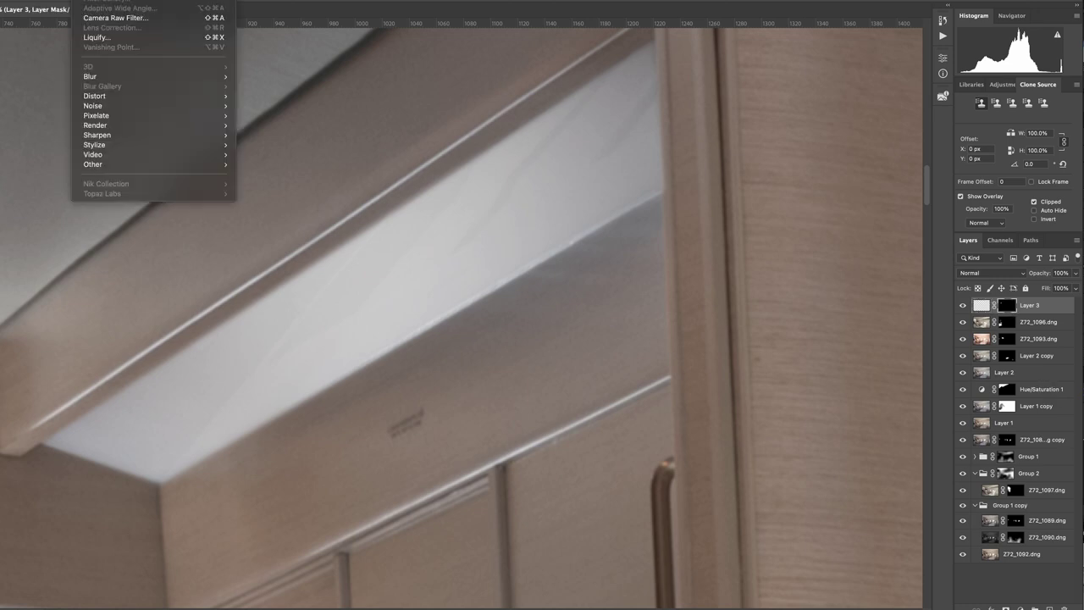
Blur Layer 3's mask with a 13.4-pixel Gaussian Blur, then fit the image on screen
mouse_move(156, 79)
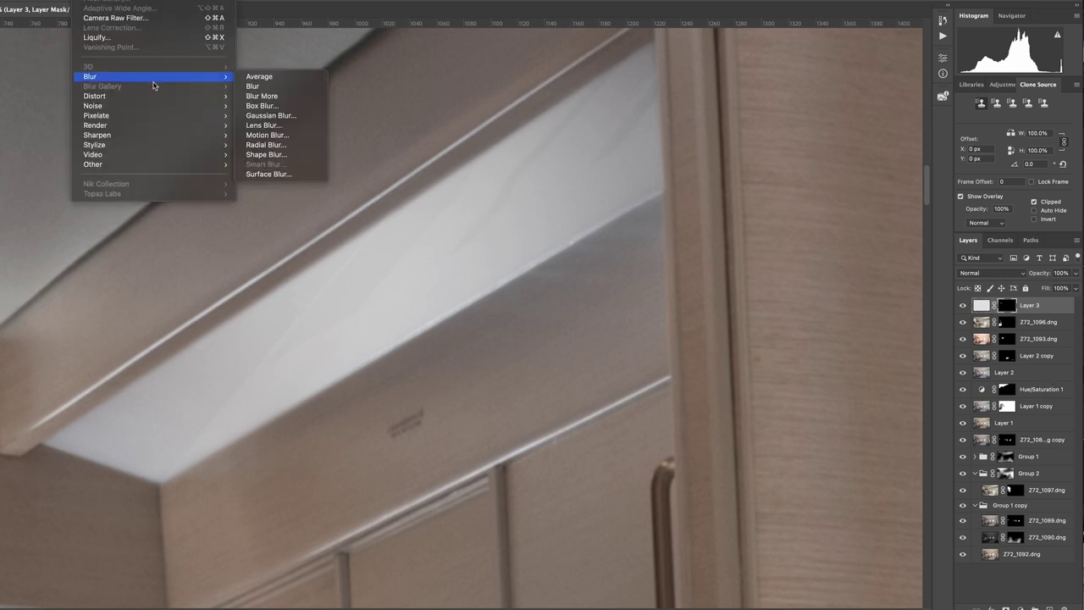
left_click(289, 114)
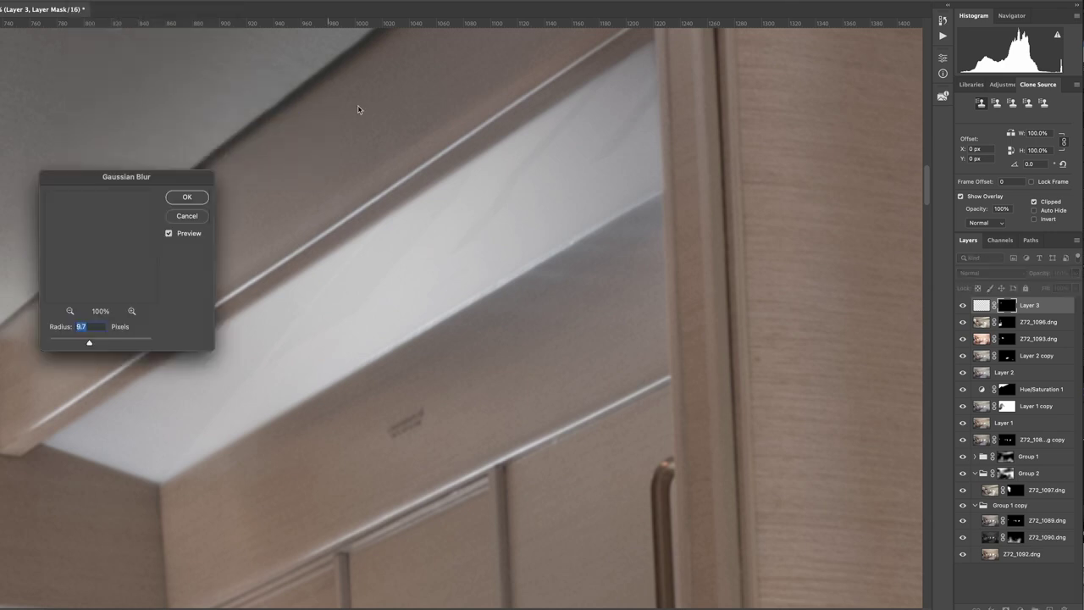
left_click_drag(111, 175, 776, 40)
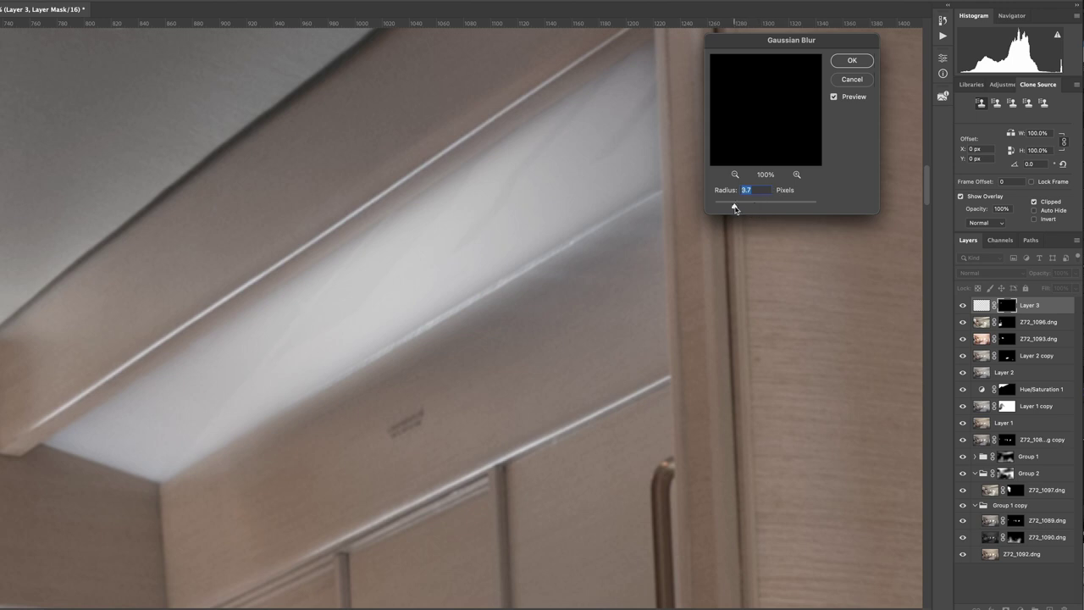
left_click_drag(734, 210, 756, 209)
left_click(852, 60)
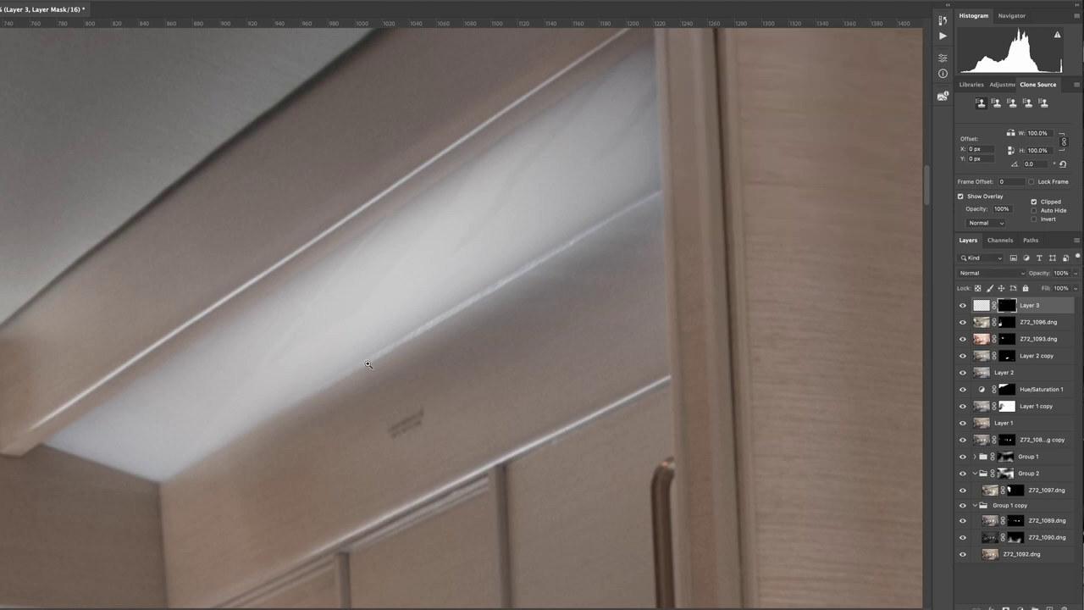
right_click(326, 347)
left_click(344, 353)
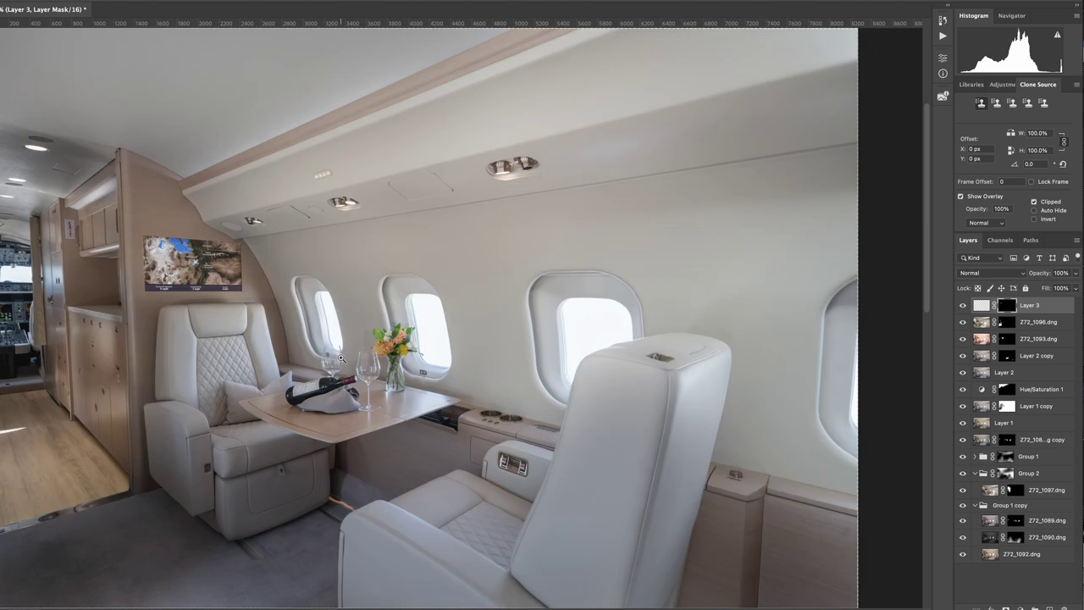
left_click(982, 306)
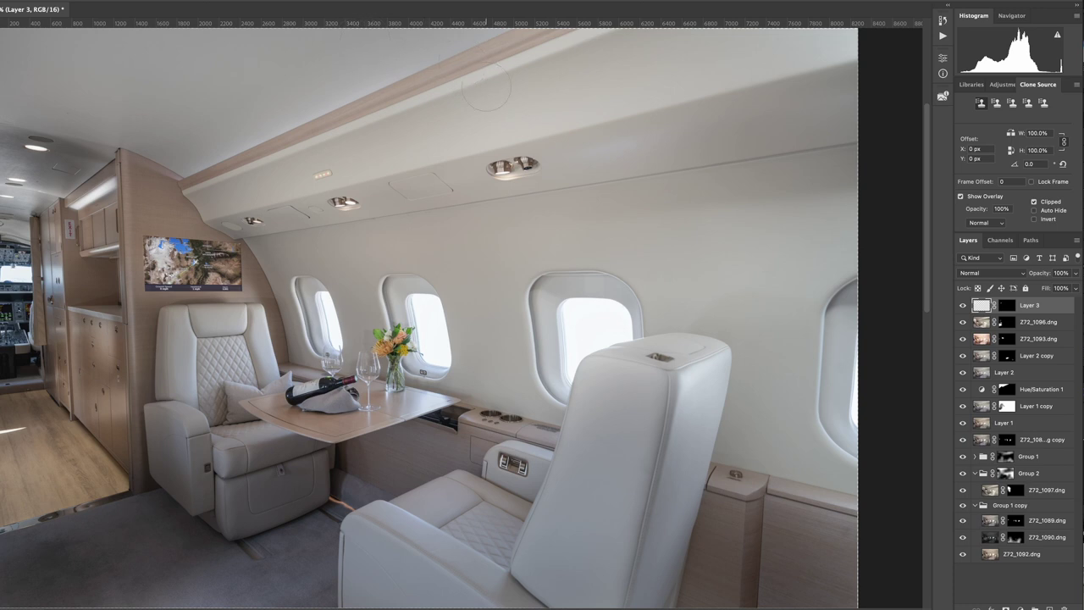
left_click(985, 326)
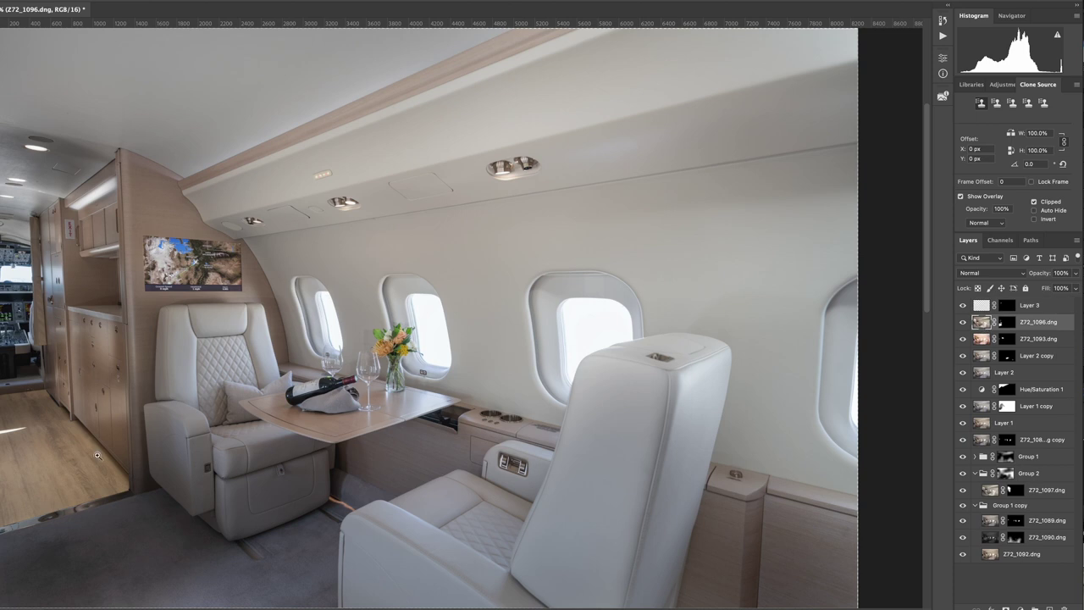
Zoom in on the left floor and clone wood texture over the bright sunlight streak
scroll(29, 447, "up", 8)
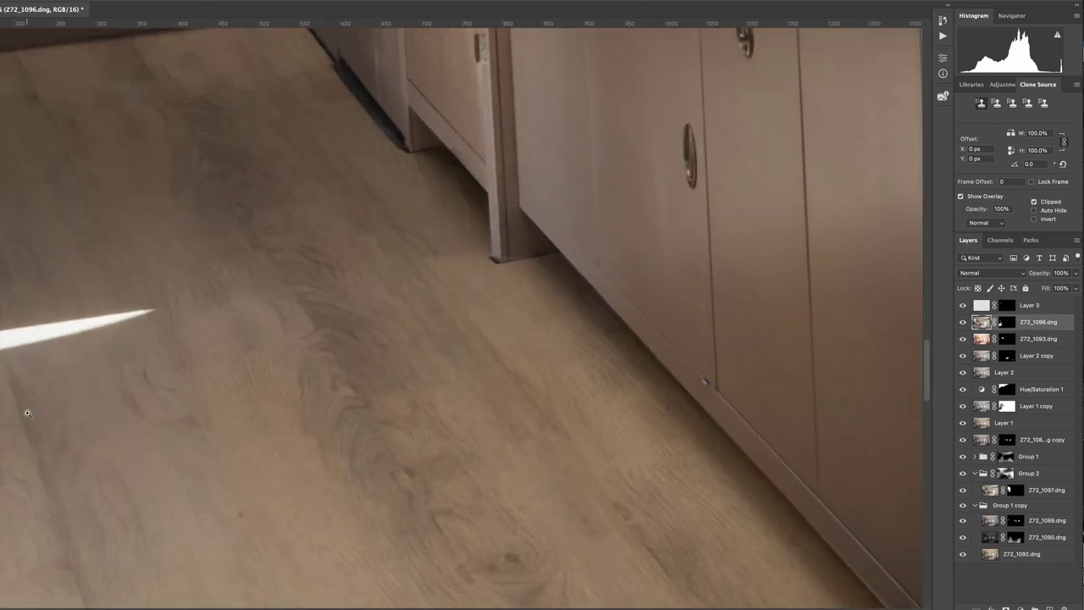
left_click_drag(28, 412, 273, 435)
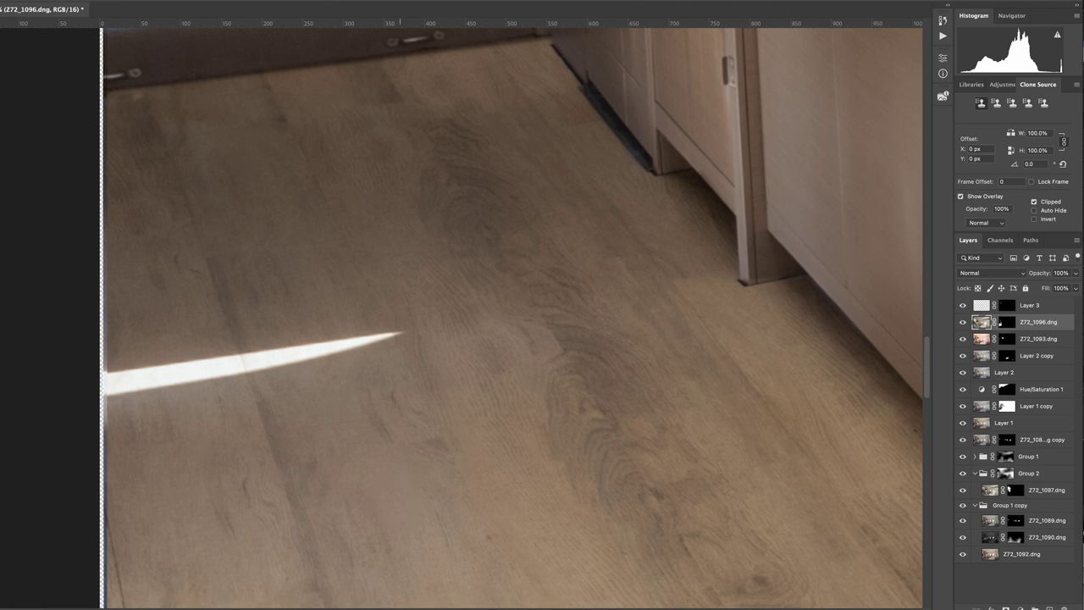
left_click(485, 545, "alt")
left_click_drag(407, 364, 388, 330)
left_click(349, 281, "alt")
left_click_drag(385, 341, 301, 356)
key("ctrl+z")
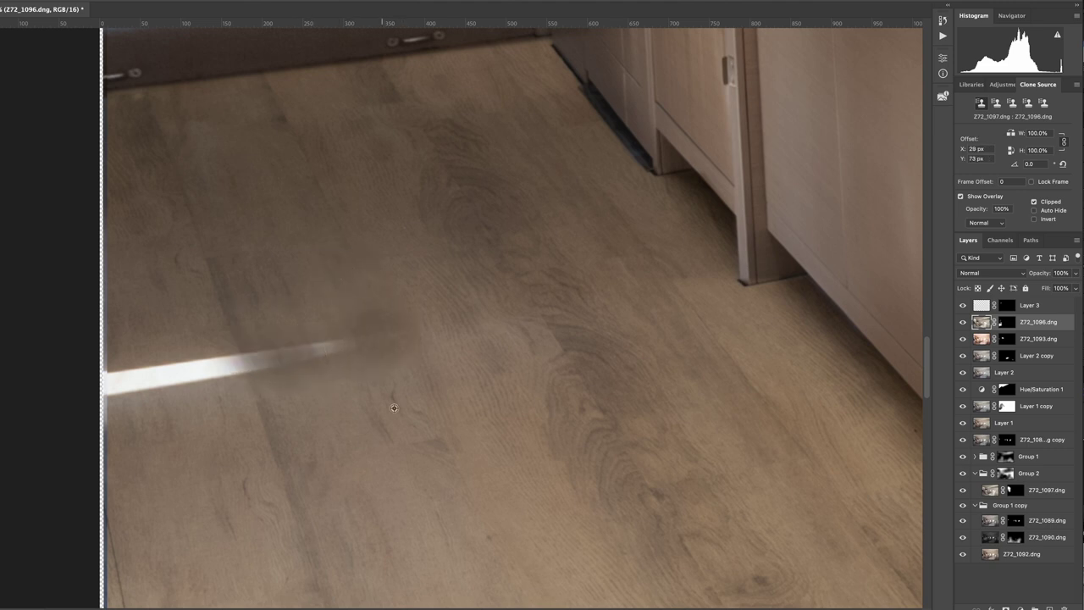
left_click(368, 339, "alt")
mouse_move(366, 320)
left_mouse_down()
mouse_move(220, 364)
mouse_move(332, 355)
mouse_move(12, 394)
mouse_move(193, 391)
mouse_move(182, 366)
mouse_move(119, 347)
mouse_move(236, 368)
mouse_move(127, 406)
mouse_move(153, 373)
mouse_move(254, 348)
mouse_move(198, 362)
left_mouse_up()
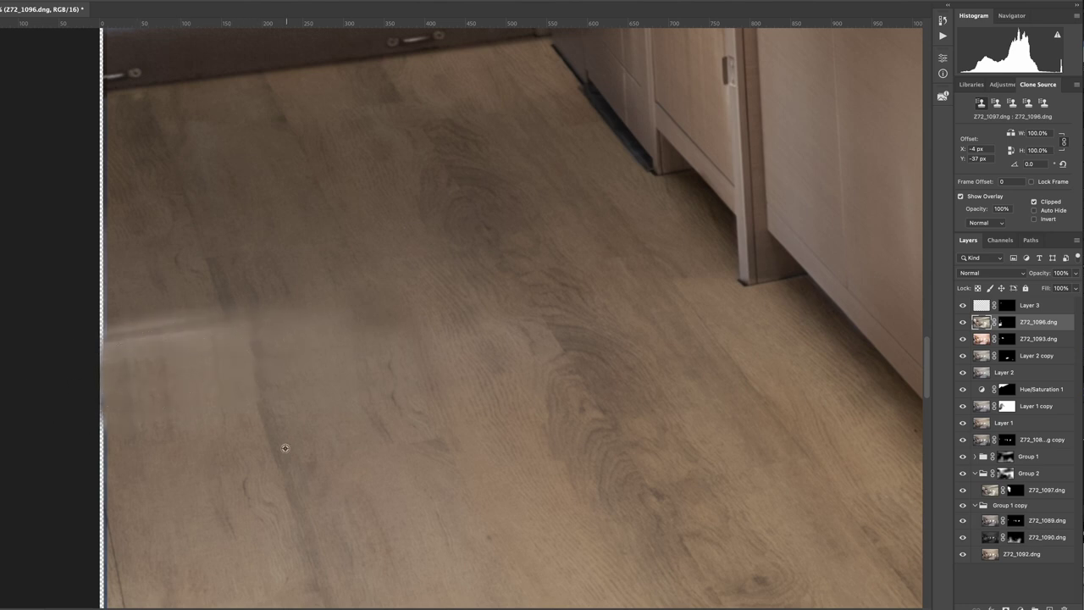
Clone away the remaining streak and dark blots along the floor's left edge
left_click(277, 450, "alt")
left_click_drag(258, 386, 292, 305)
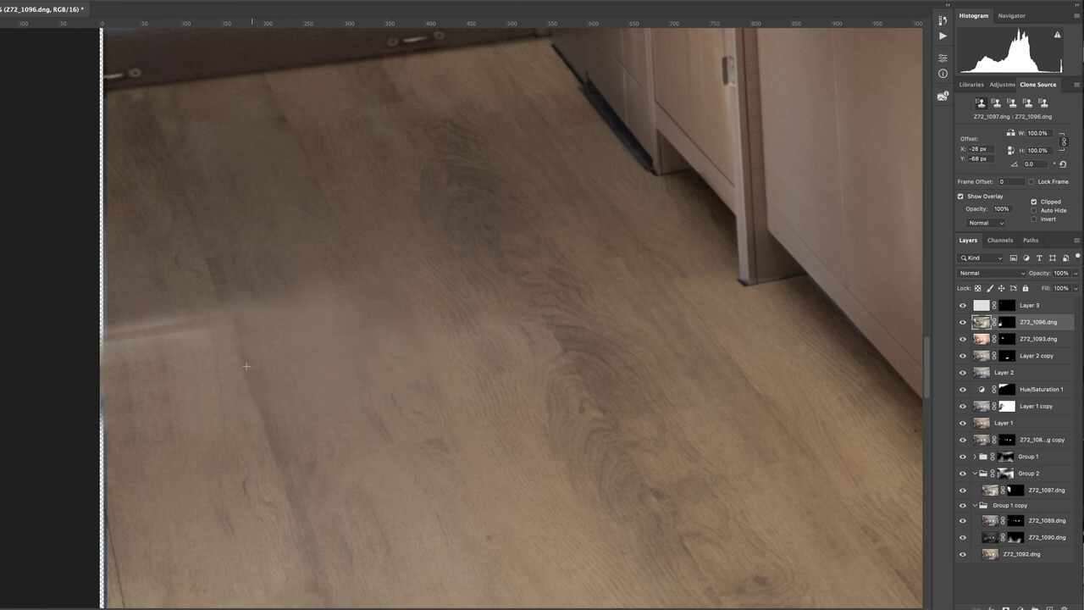
left_click_drag(216, 388, 106, 339)
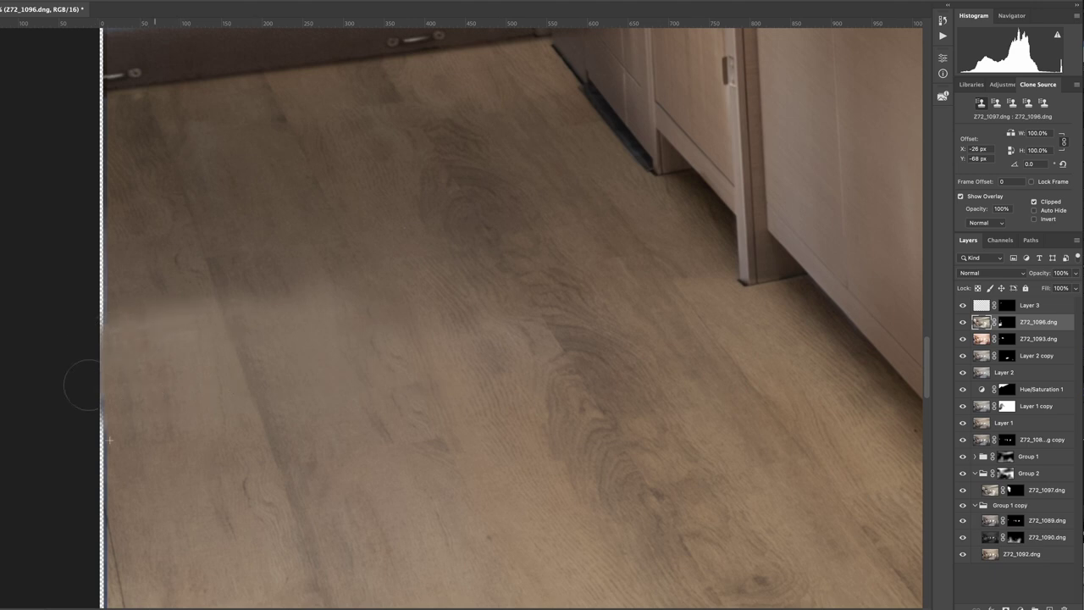
left_click(201, 501, "alt")
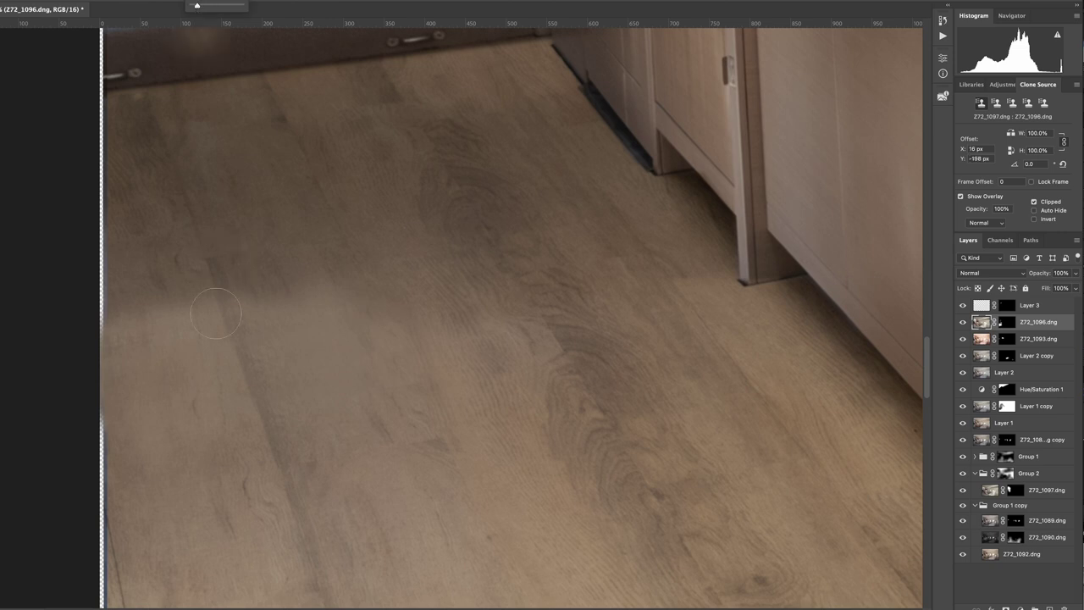
left_click(216, 320)
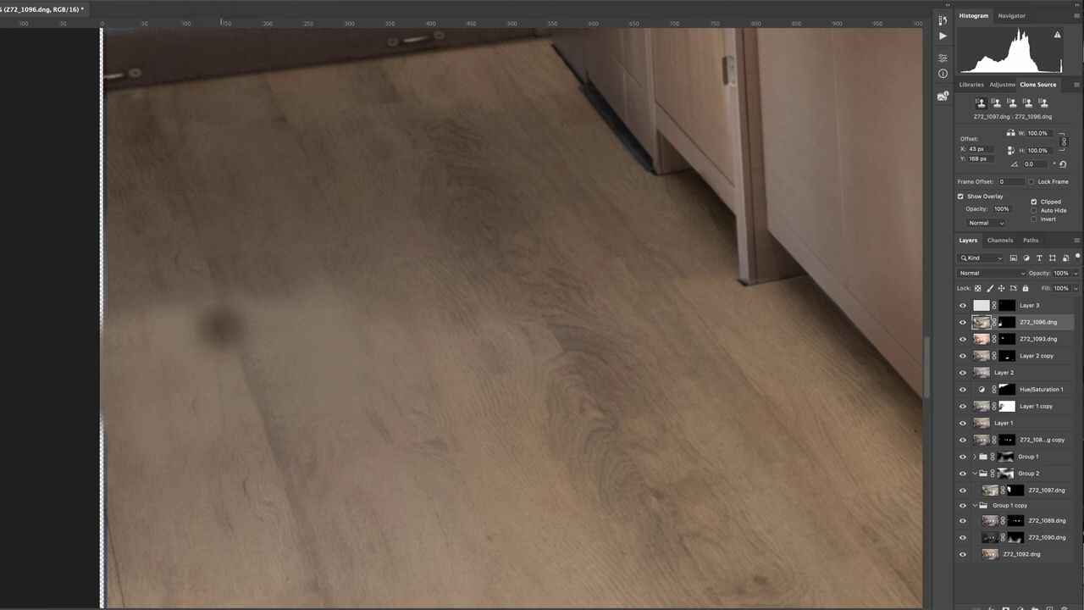
key("bracketright")
key("bracketright")
key("bracketright")
key("bracketright")
key("bracketright")
key("bracketright")
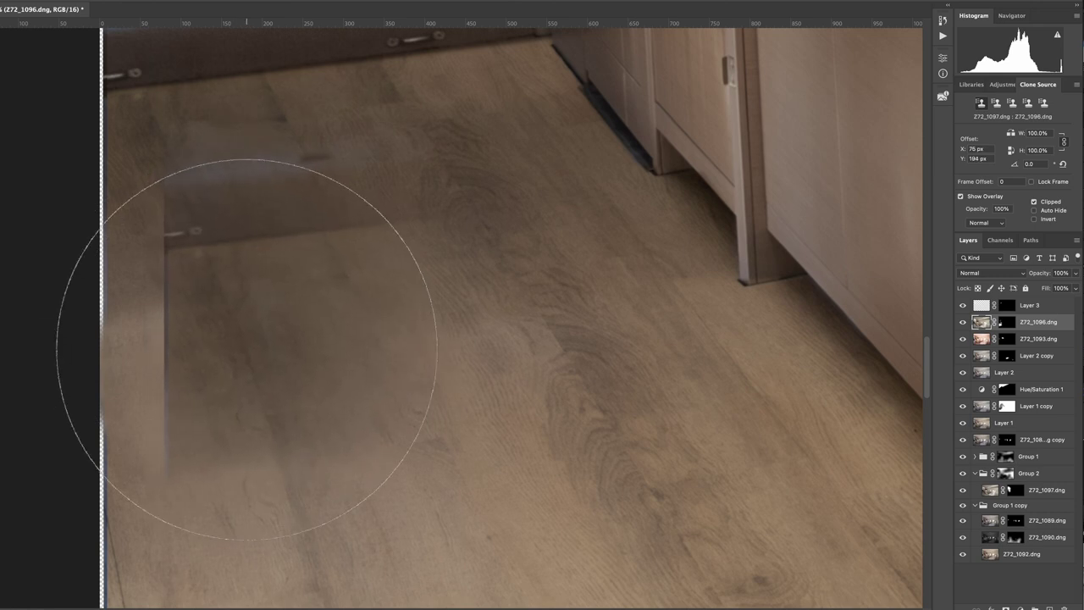
key("bracketleft")
key("bracketleft")
key("bracketleft")
key("bracketleft")
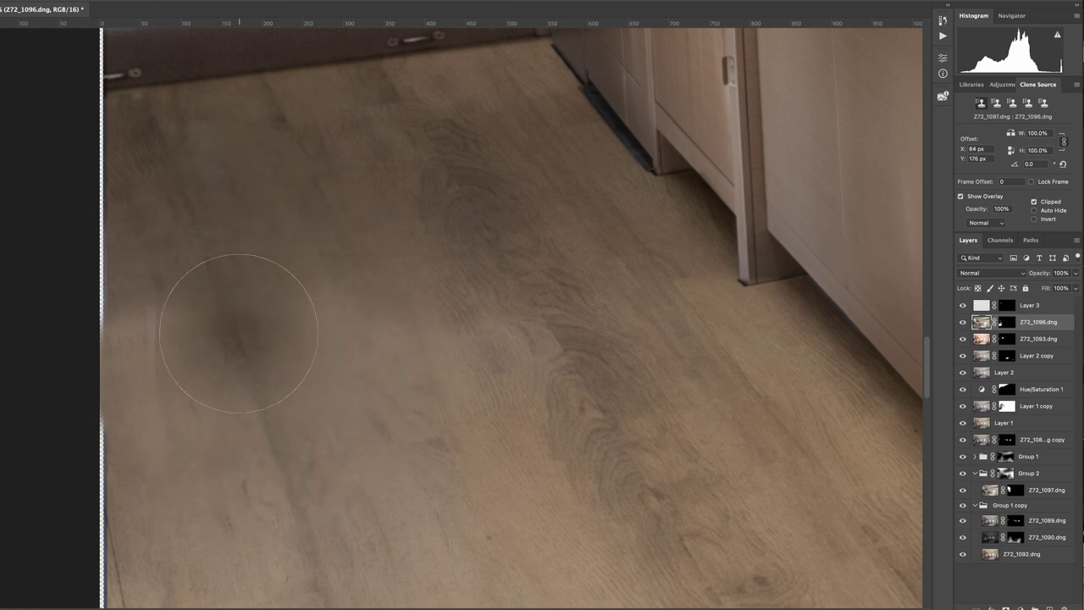
mouse_move(235, 339)
left_mouse_down()
mouse_move(291, 343)
mouse_move(371, 340)
mouse_move(337, 325)
mouse_move(204, 350)
mouse_move(243, 343)
left_mouse_up()
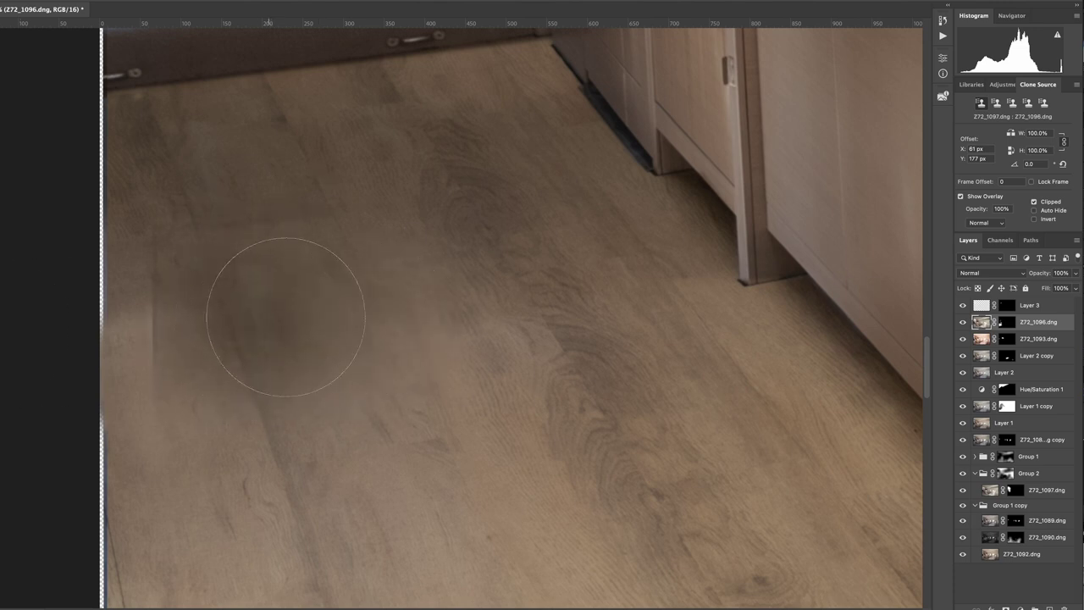
left_click(430, 243, "alt")
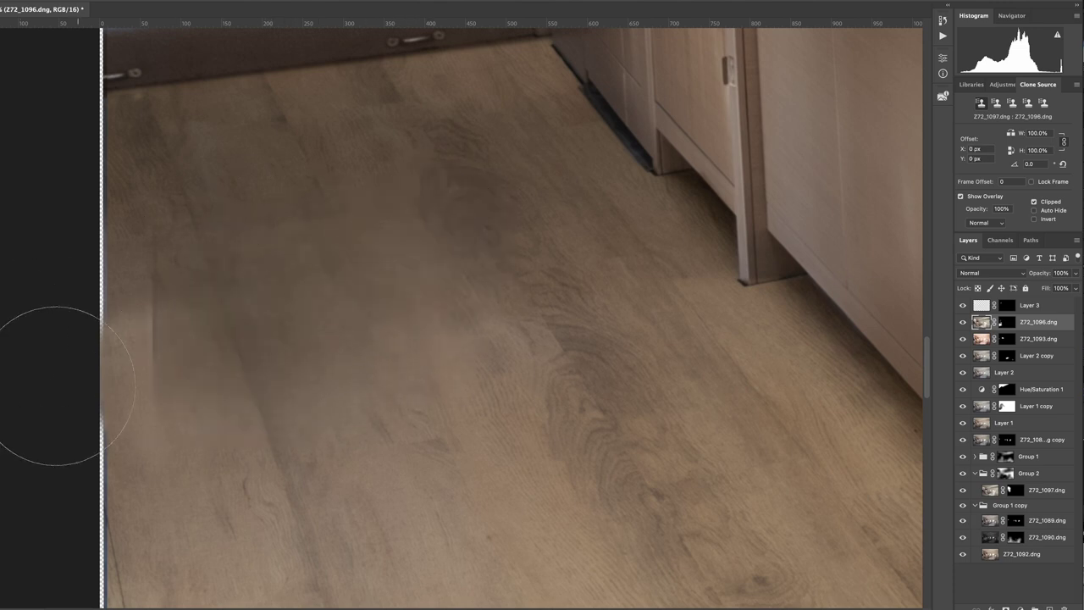
mouse_move(180, 326)
left_mouse_down()
mouse_move(148, 312)
mouse_move(112, 369)
mouse_move(112, 330)
mouse_move(102, 376)
mouse_move(139, 299)
mouse_move(131, 305)
mouse_move(130, 277)
mouse_move(117, 405)
left_mouse_up()
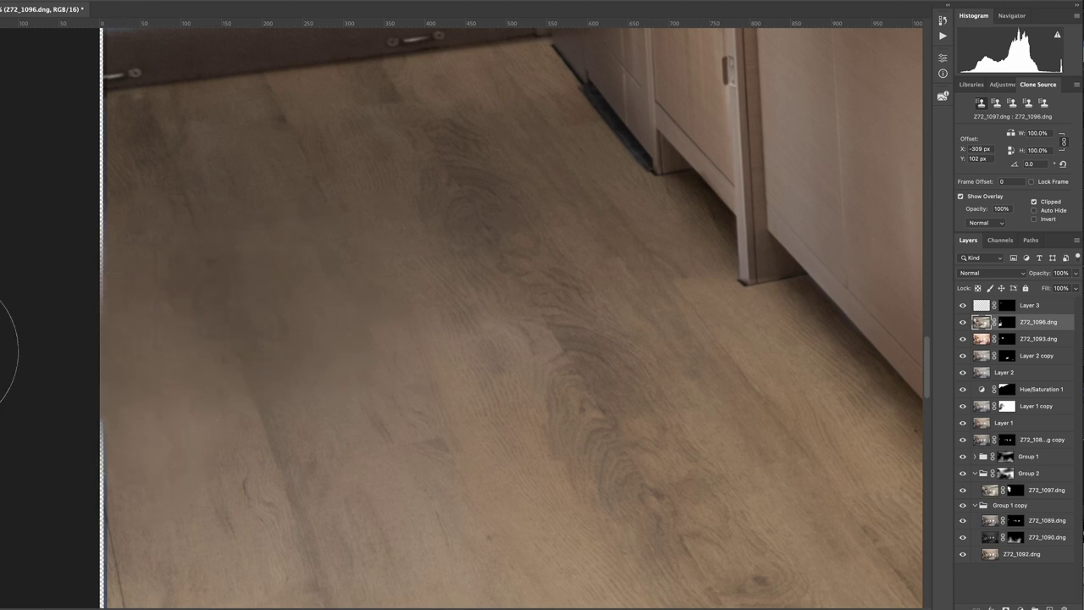
right_click(302, 312)
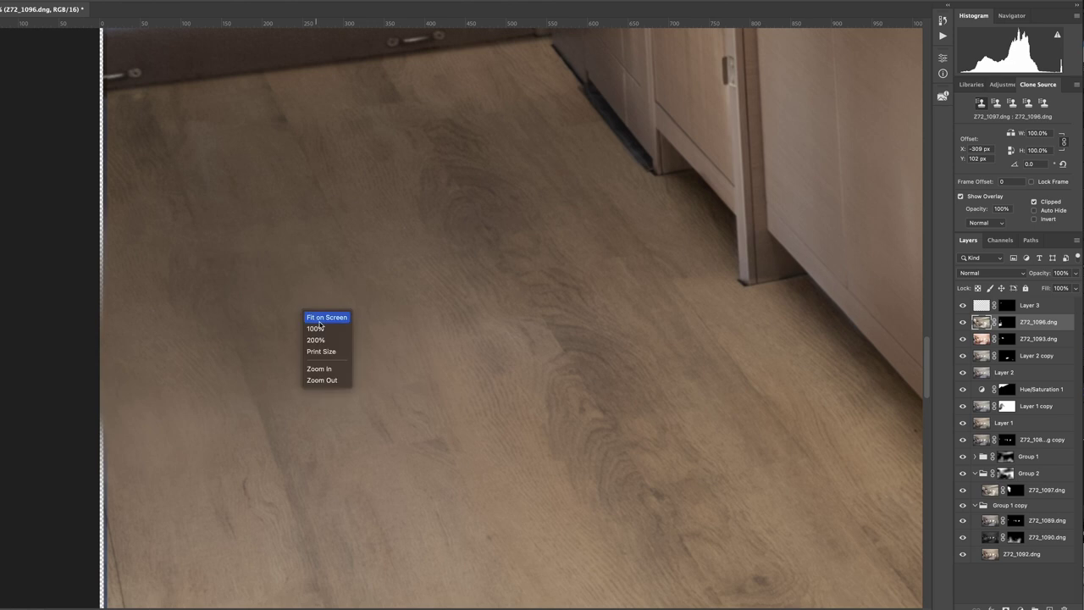
Fit the cabin image on screen and make Layer 3 the active layer
left_click(318, 318)
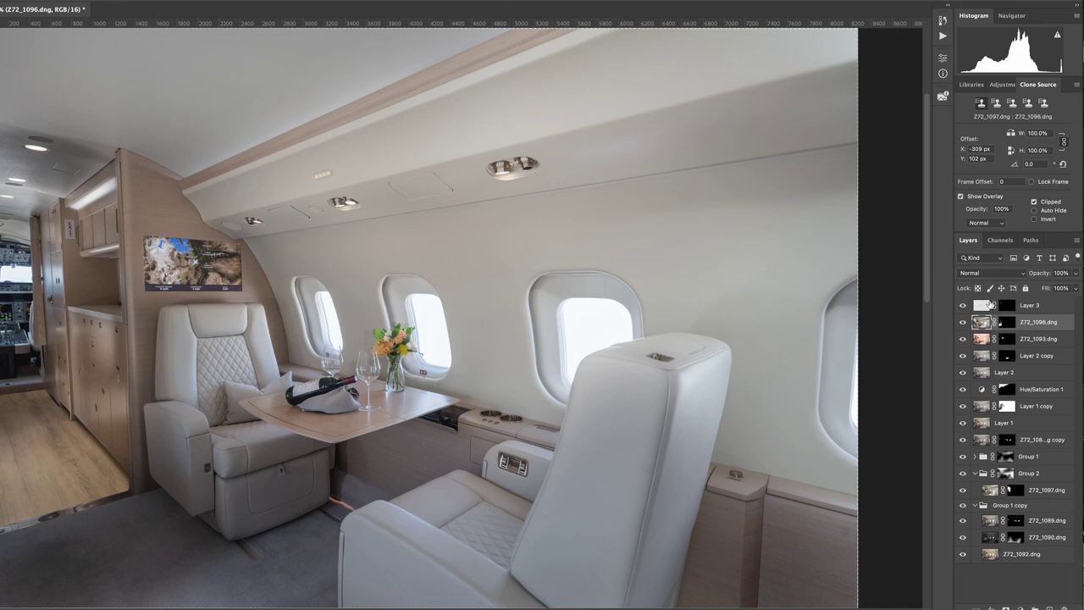
left_click(1037, 306)
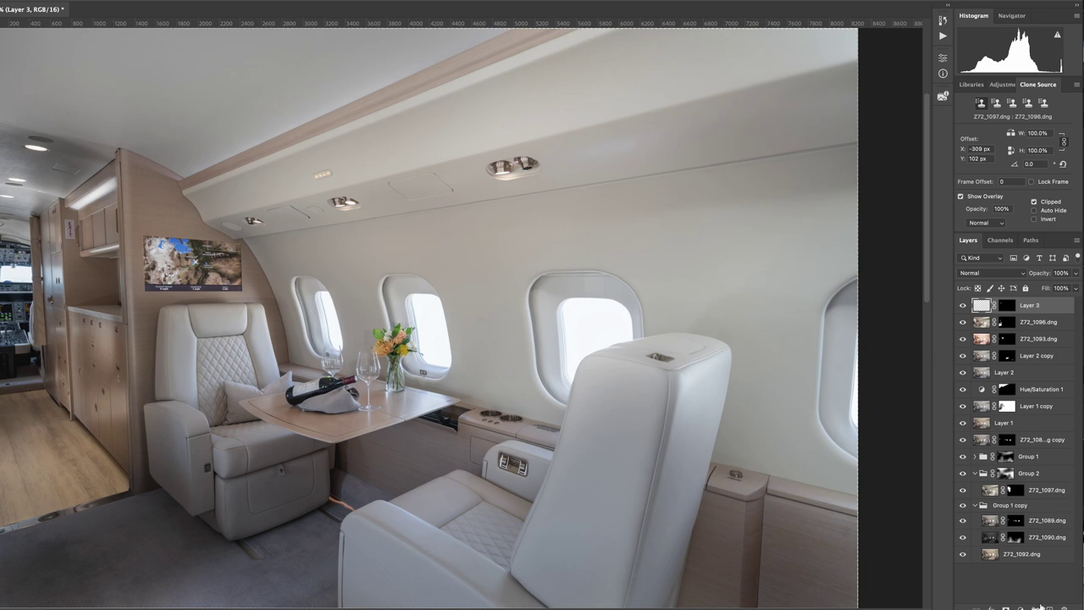
Add an empty Layer 4 above Layer 3, fit the cabin in view, and save the document
key("ctrl+shift+alt+n")
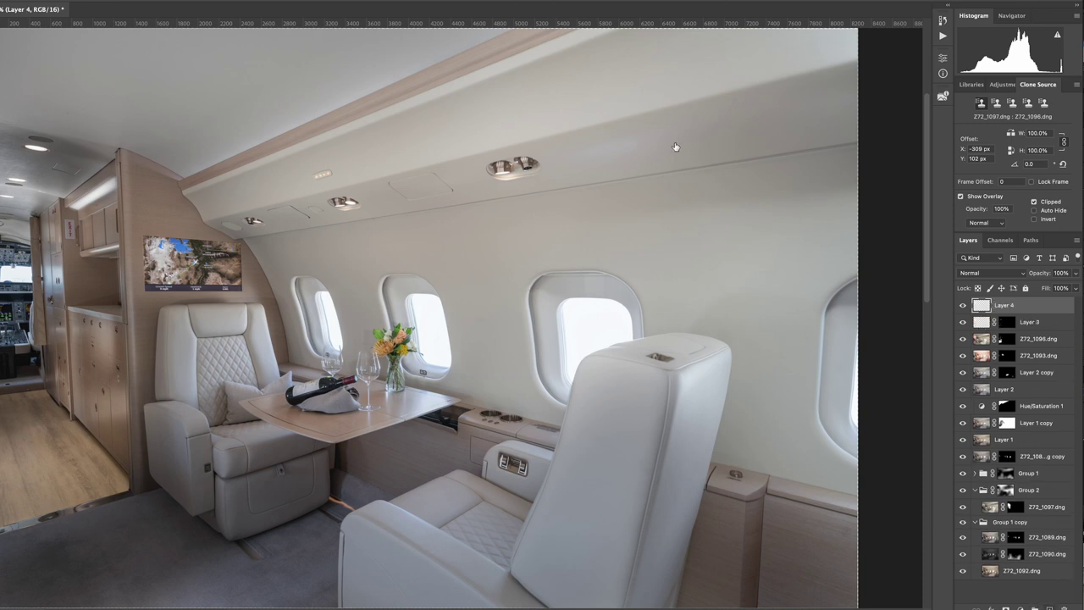
scroll(675, 147, "up", 2)
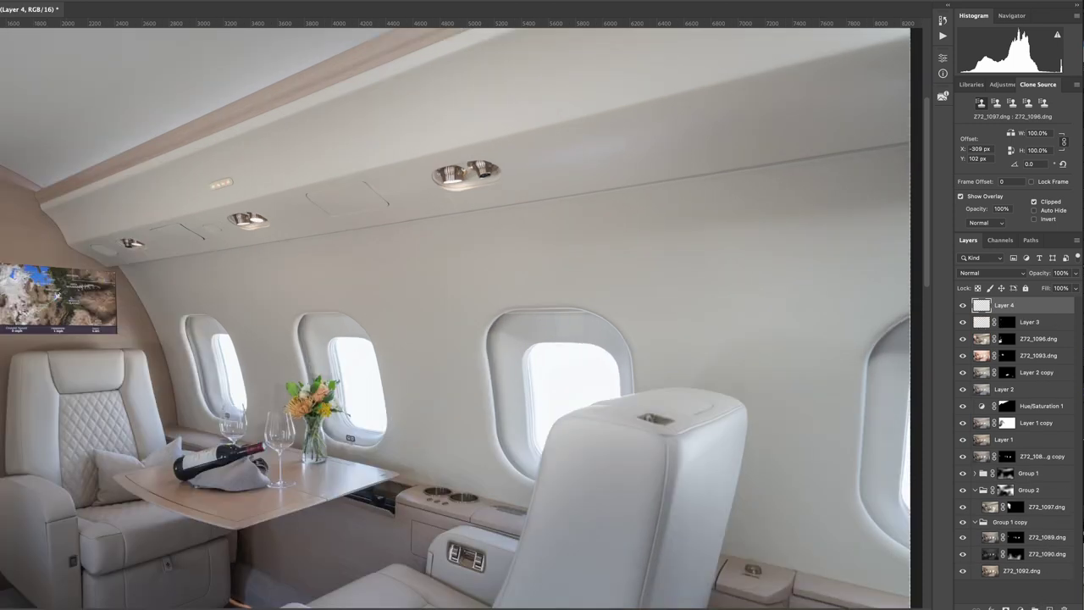
scroll(602, 137, "up", 5)
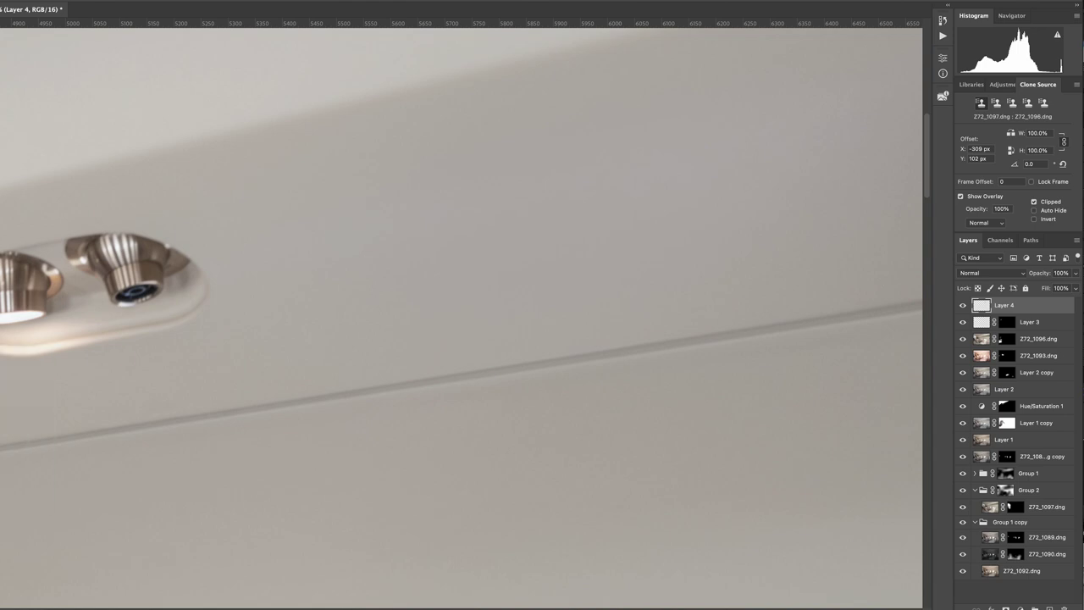
right_click(273, 300)
left_click(285, 306)
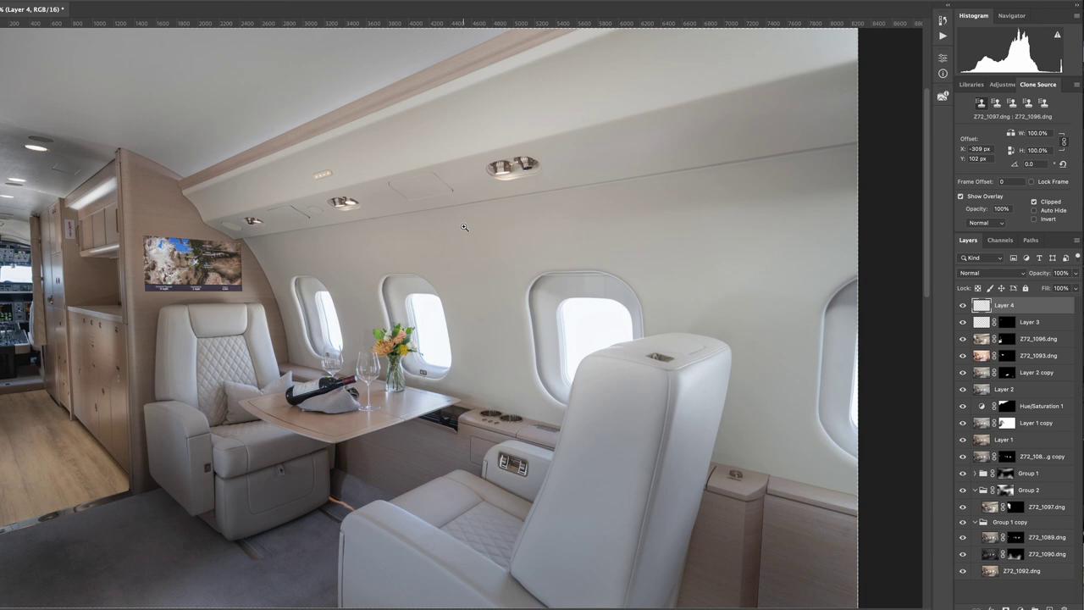
key("ctrl+s")
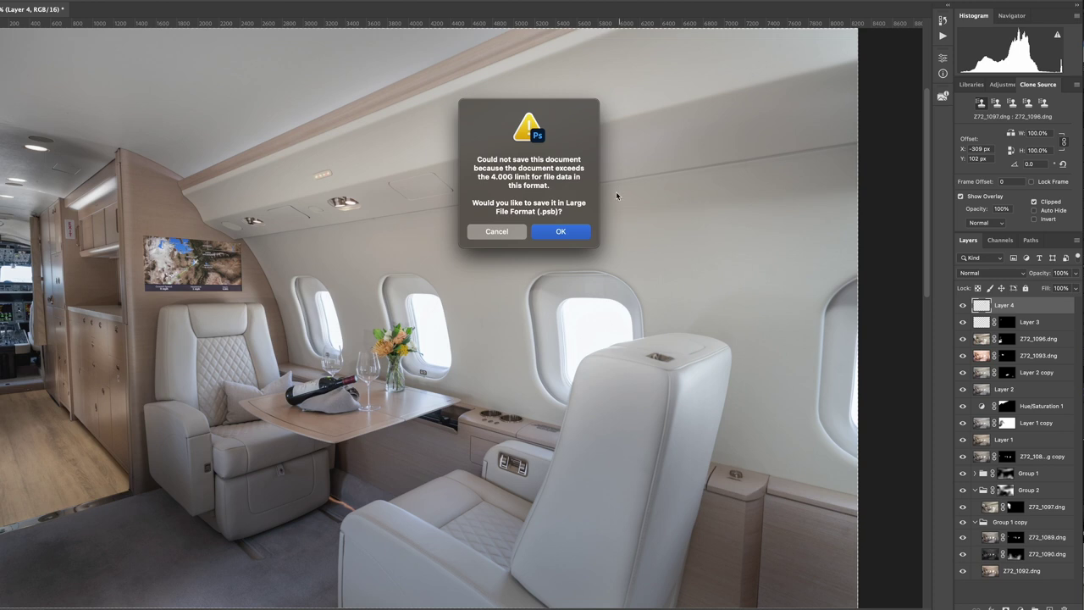
Accept Large Document Format and save the composite as Z72_1097.psb
left_click(545, 235)
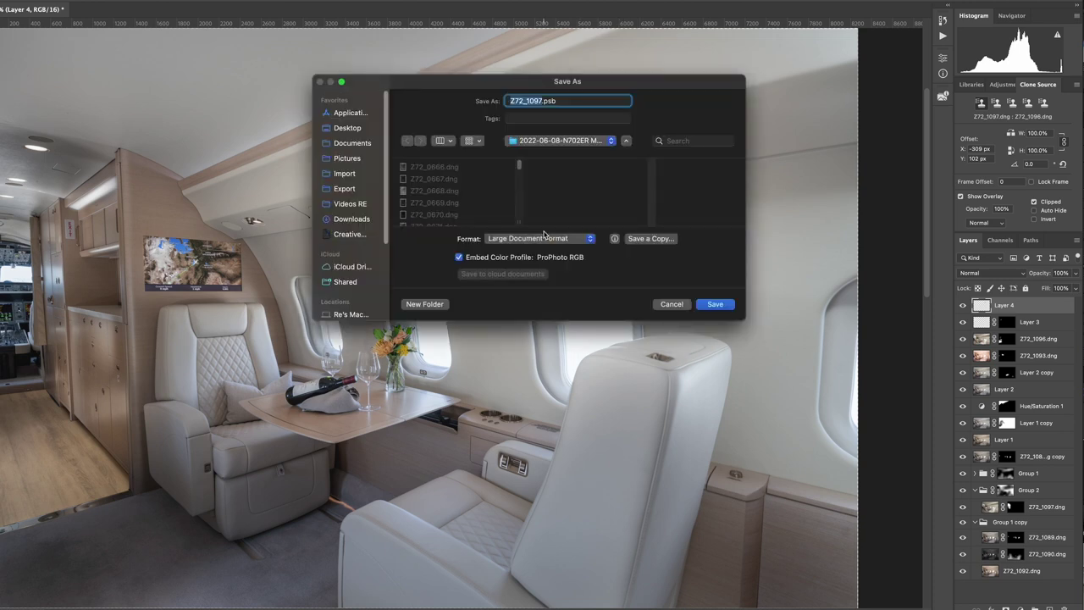
left_click(718, 304)
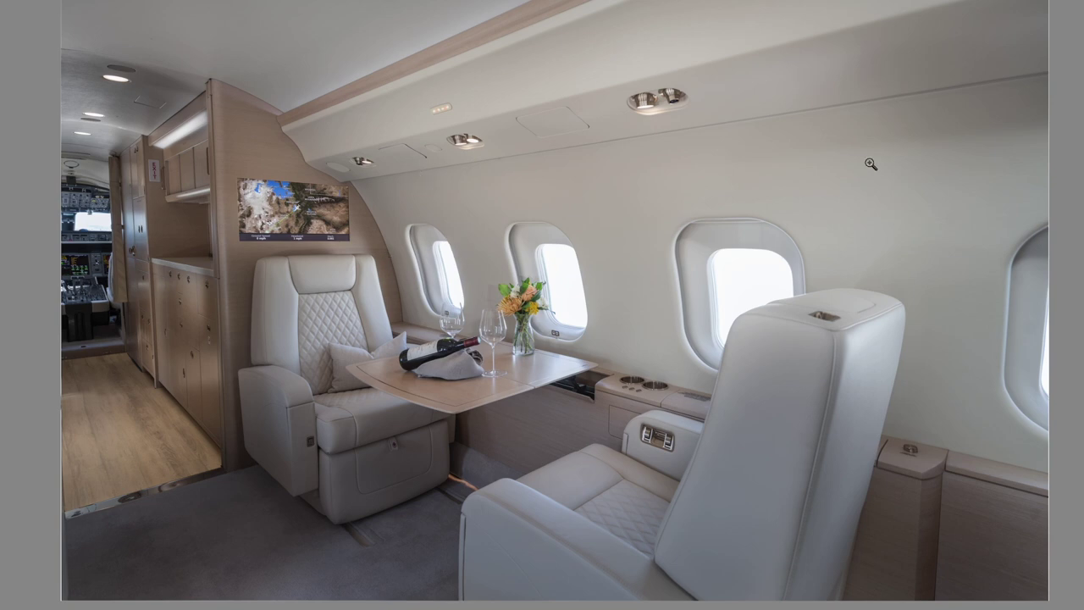
Warm the white balance Temp to +1 and lower HSL Blue Saturation to -3
key("shift+Tab")
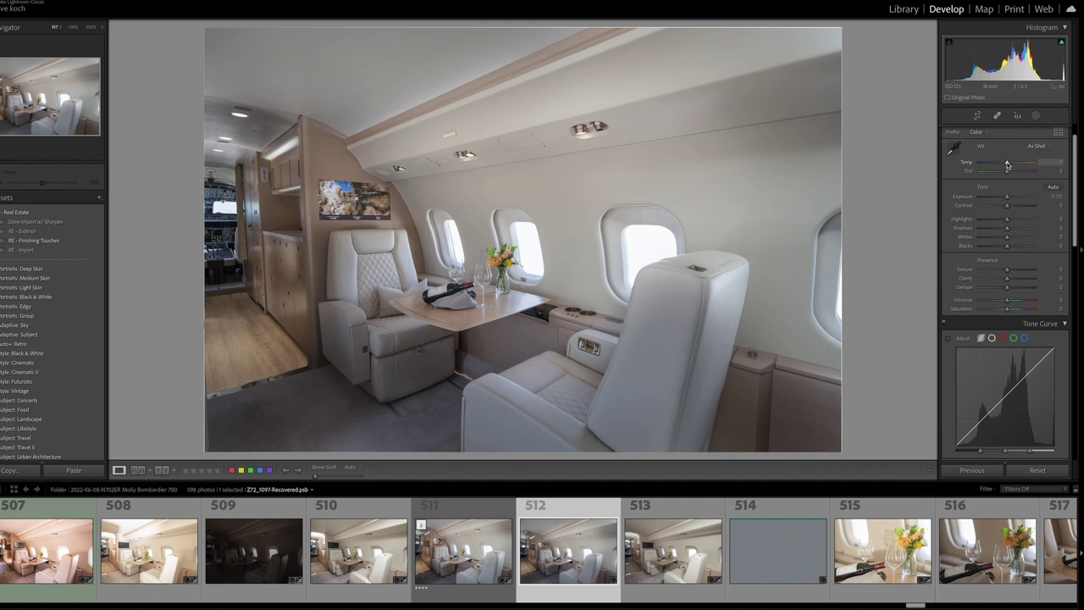
left_click_drag(1007, 165, 1008, 164)
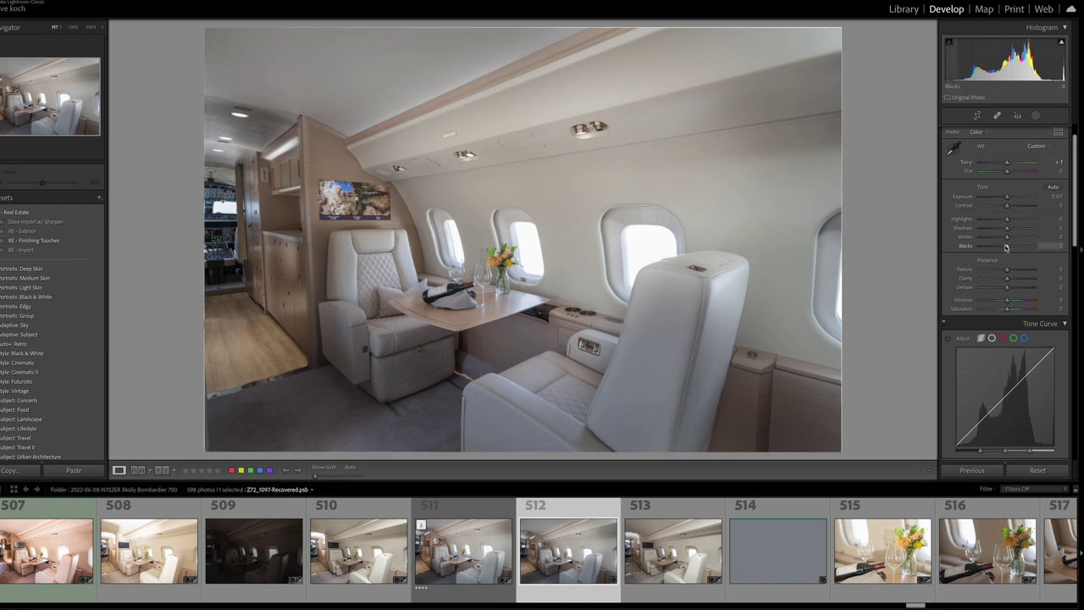
scroll(1012, 280, "down", 6)
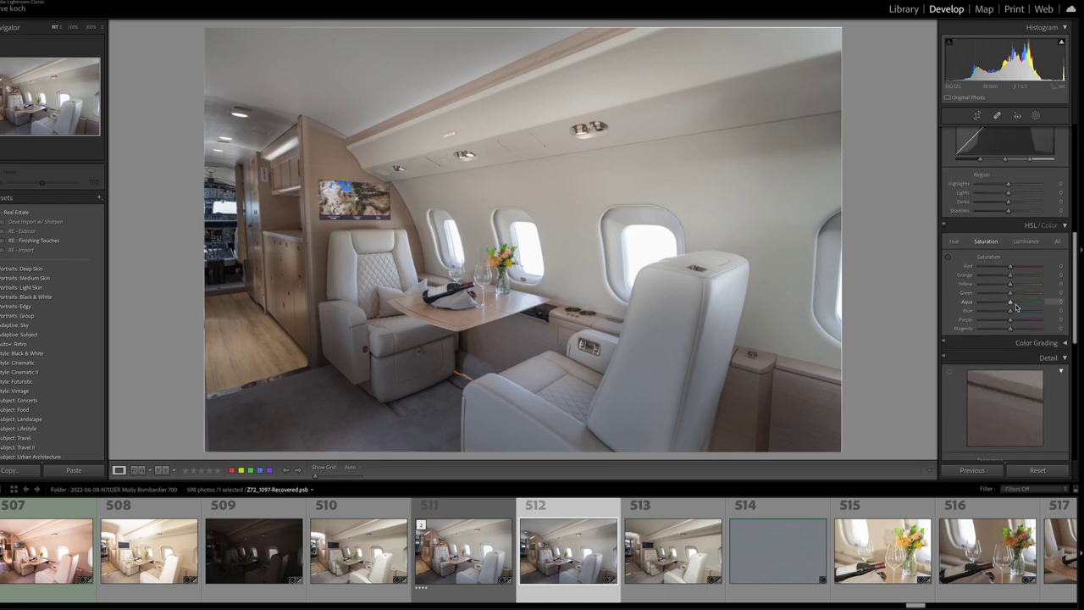
left_click_drag(1011, 312, 1008, 314)
left_click_drag(1007, 314, 1008, 312)
Switch on Guided Upright in the Transform panel
scroll(1007, 305, "down", 5)
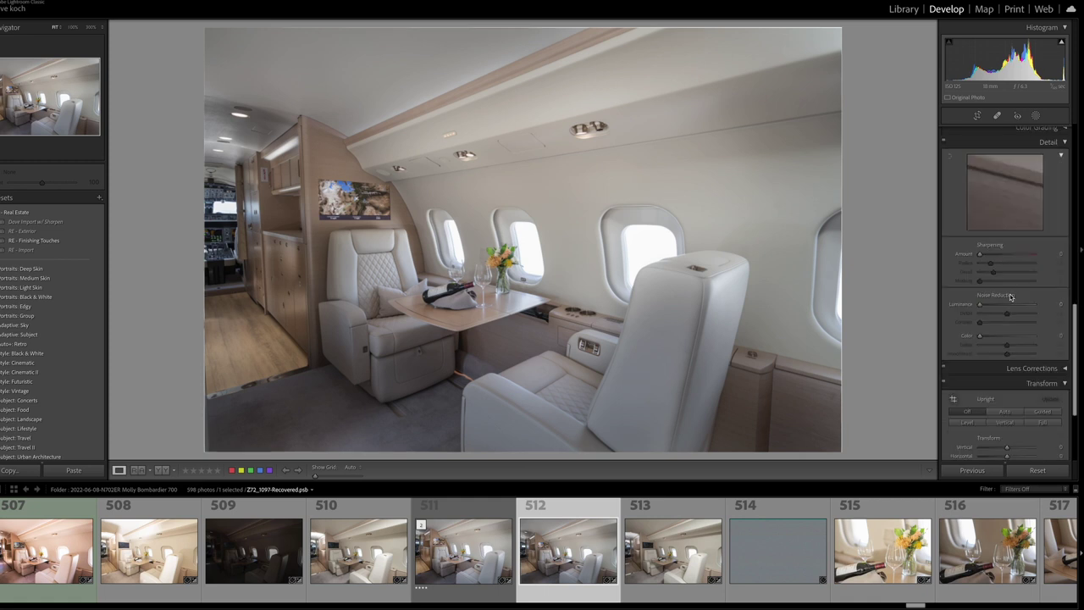
scroll(1006, 302, "down", 3)
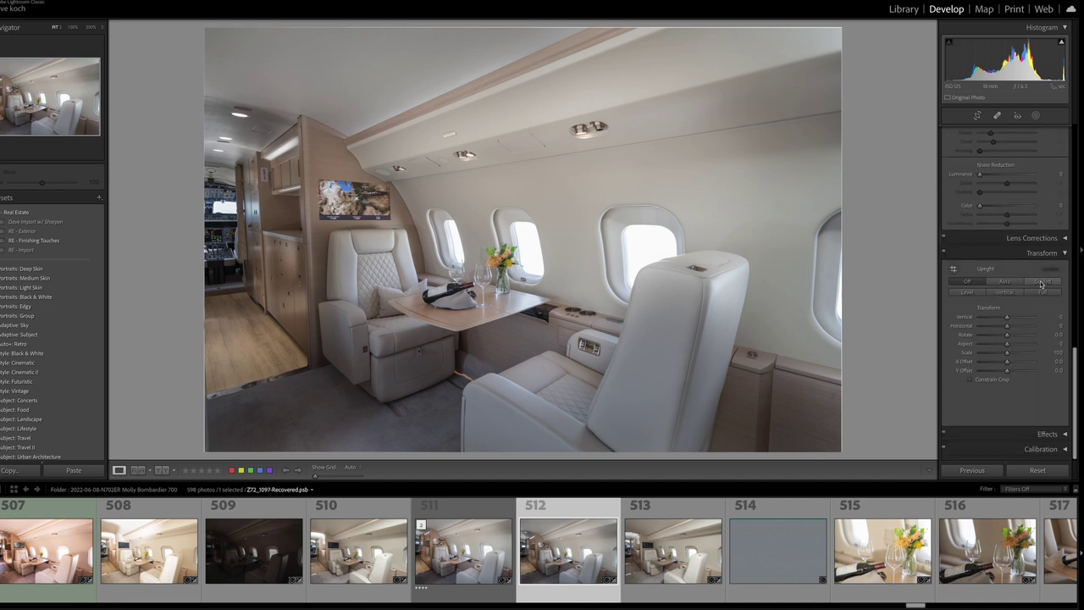
left_click(1040, 282)
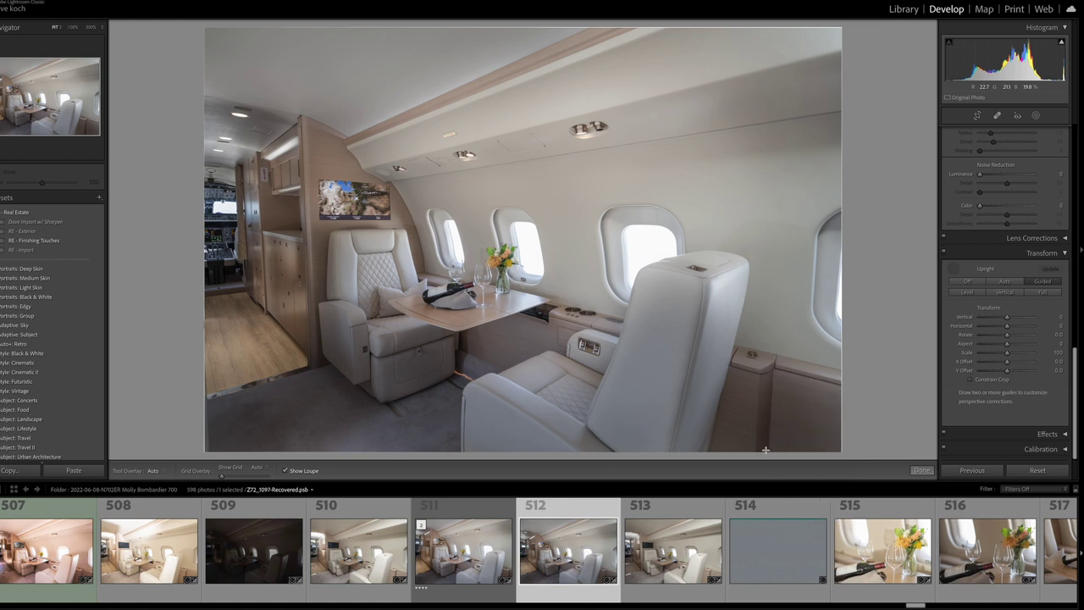
Draw vertical guides along the right wall panel and doorframe, then finish the Guided Upright correction
left_click_drag(765, 450, 772, 370)
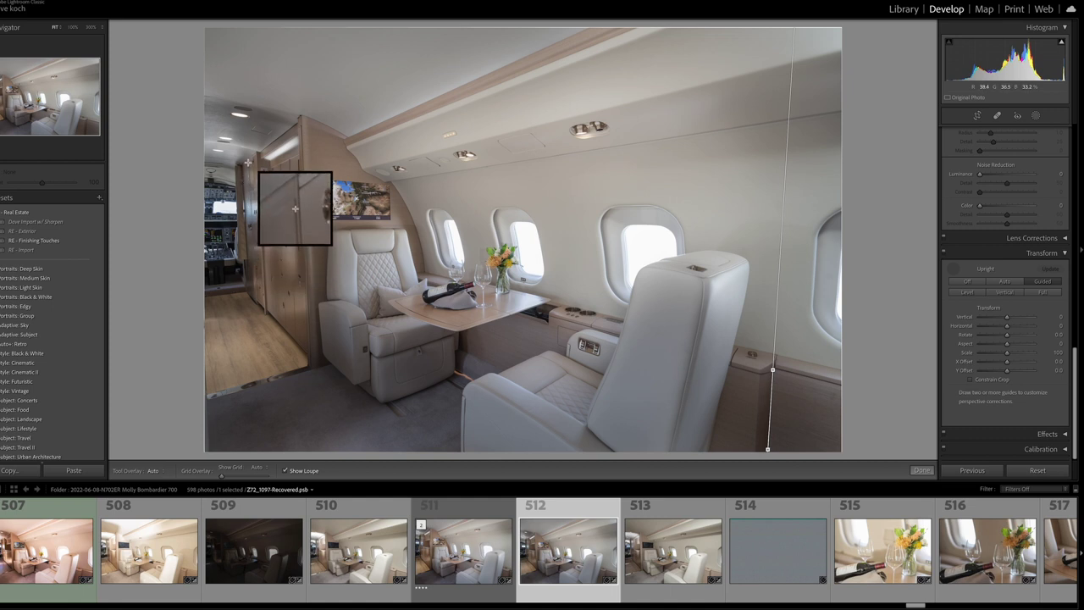
mouse_move(247, 161)
left_mouse_down()
mouse_move(264, 290)
mouse_move(251, 287)
mouse_move(244, 218)
mouse_move(250, 148)
mouse_move(252, 223)
left_mouse_up()
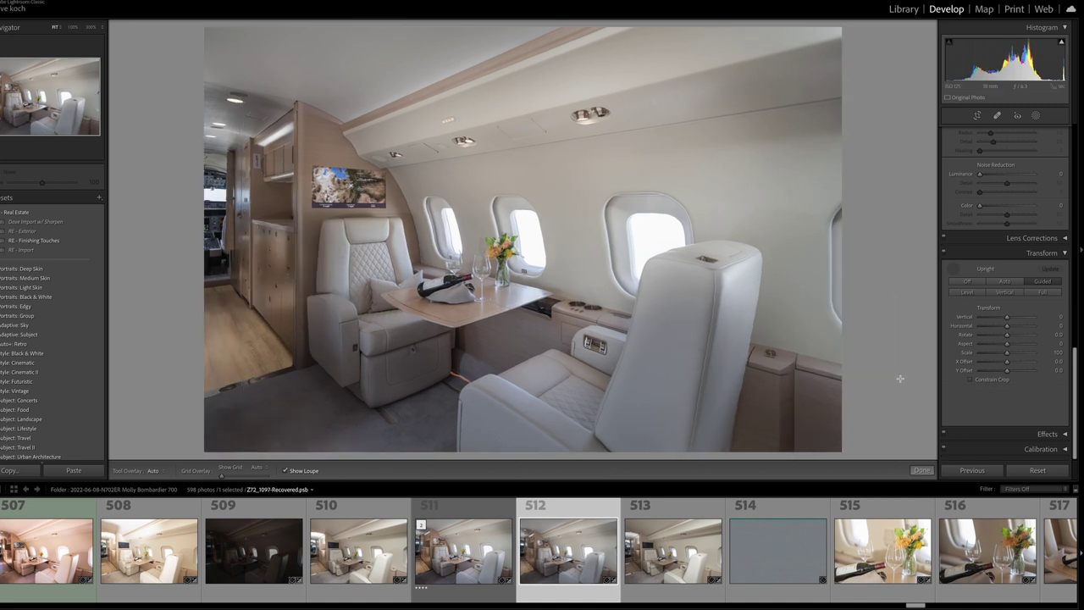
left_click(923, 471)
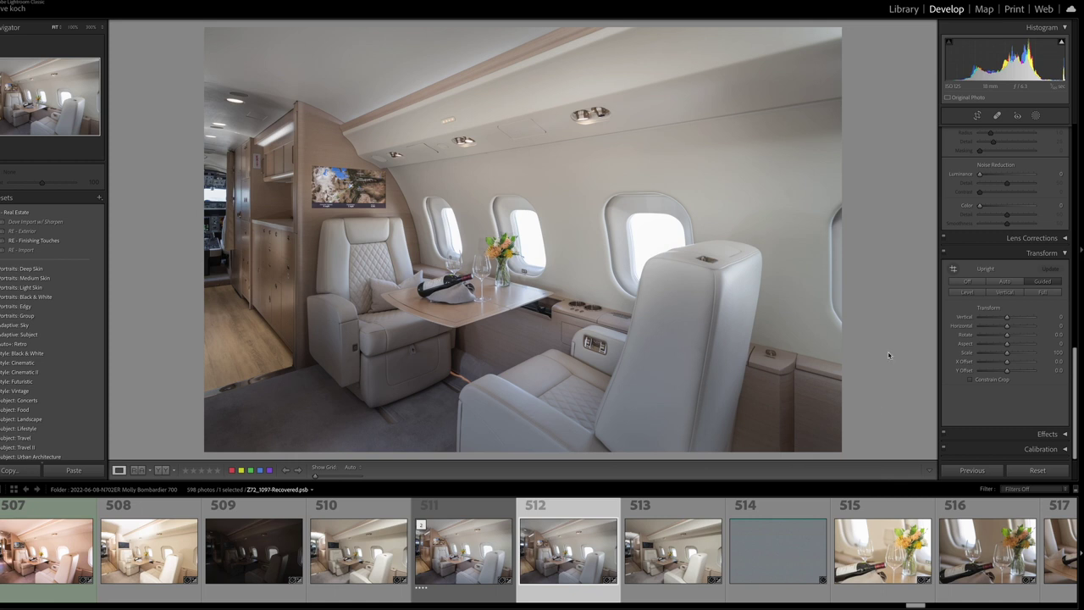
scroll(997, 225, "up", 10)
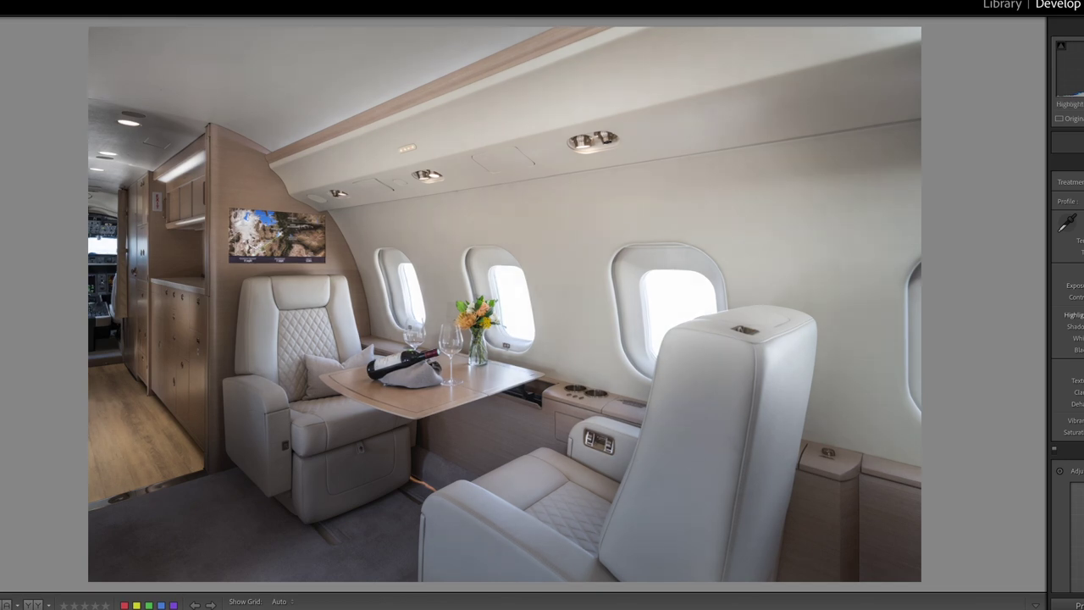
Lower the Highlights and raise the Shadows, comparing before and after
key("Down")
key("Down")
key("Down")
key("backslash")
key("backslash")
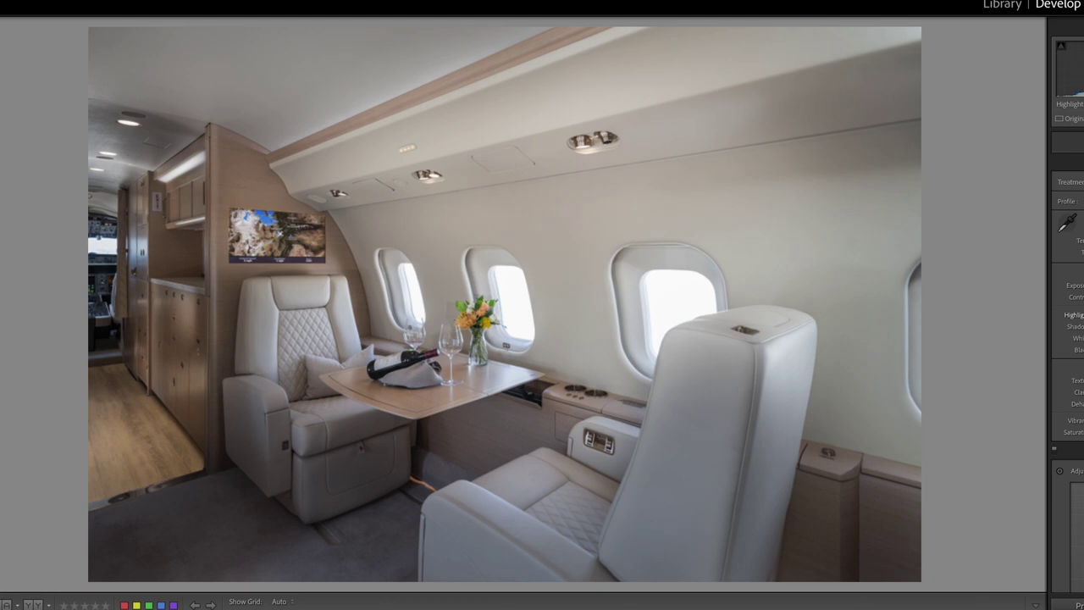
key("period")
key("equal")
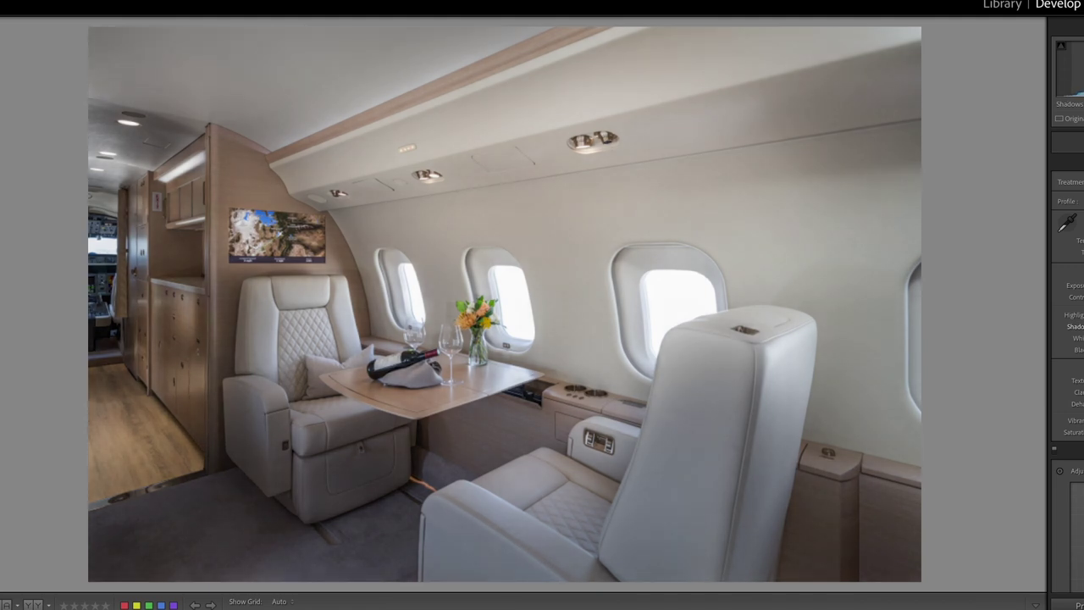
key("minus")
key("equal")
Lower the Blacks and nudge Exposure up slightly
key("period")
key("period")
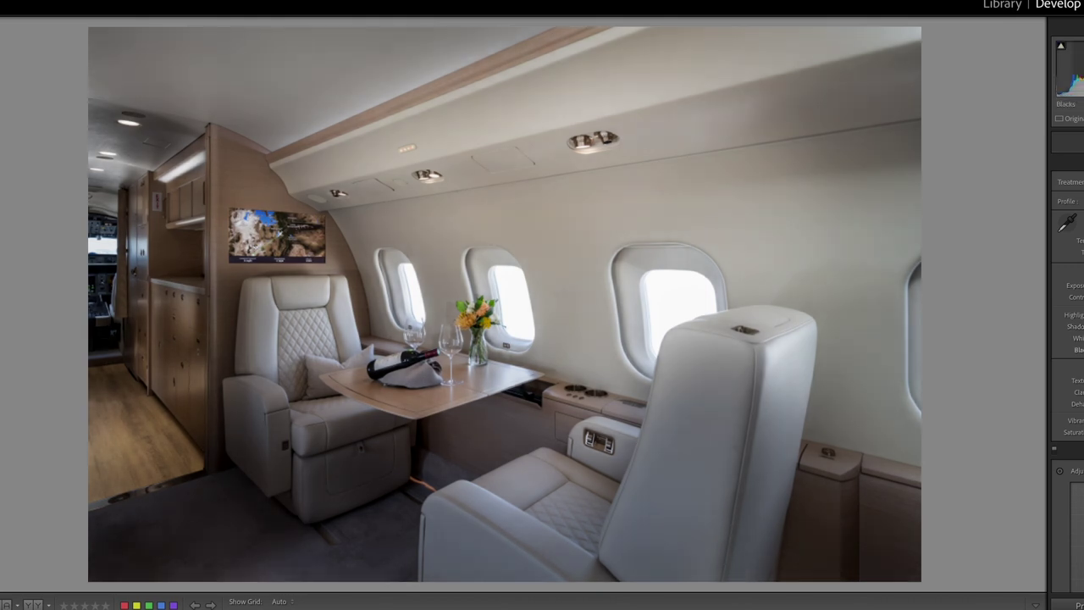
key("minus")
key("minus")
key("minus")
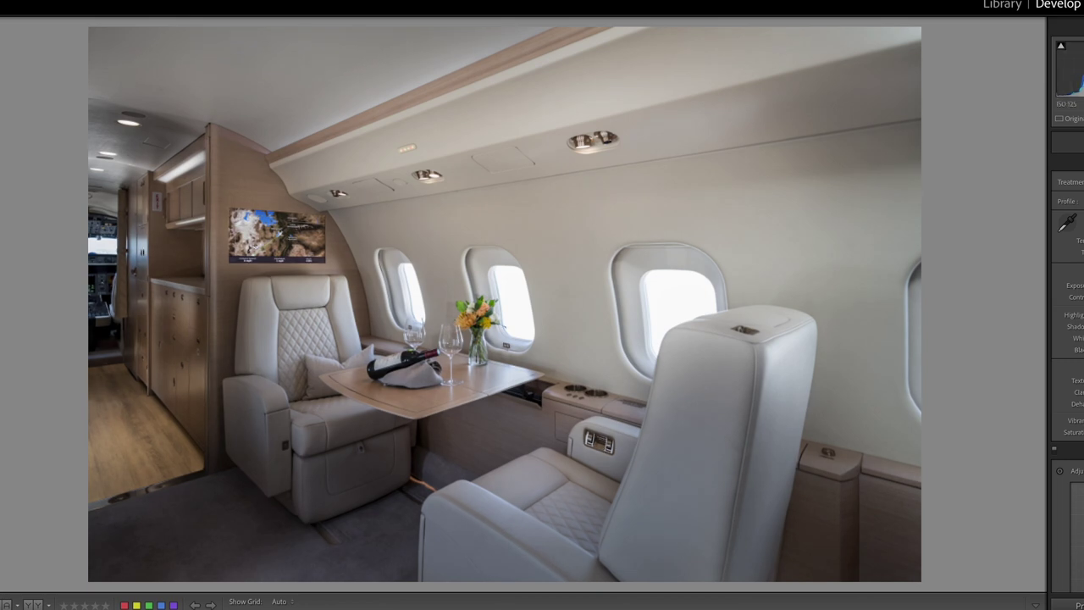
key("period")
key("comma")
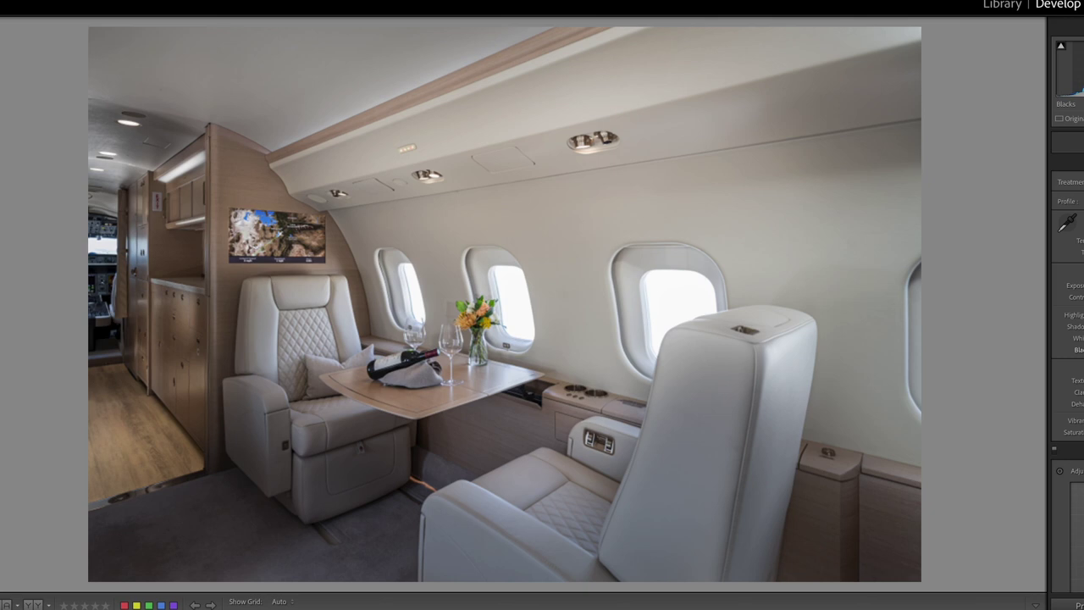
key("comma")
key("comma")
key("comma")
key("comma")
key("comma")
key("equal")
key("minus")
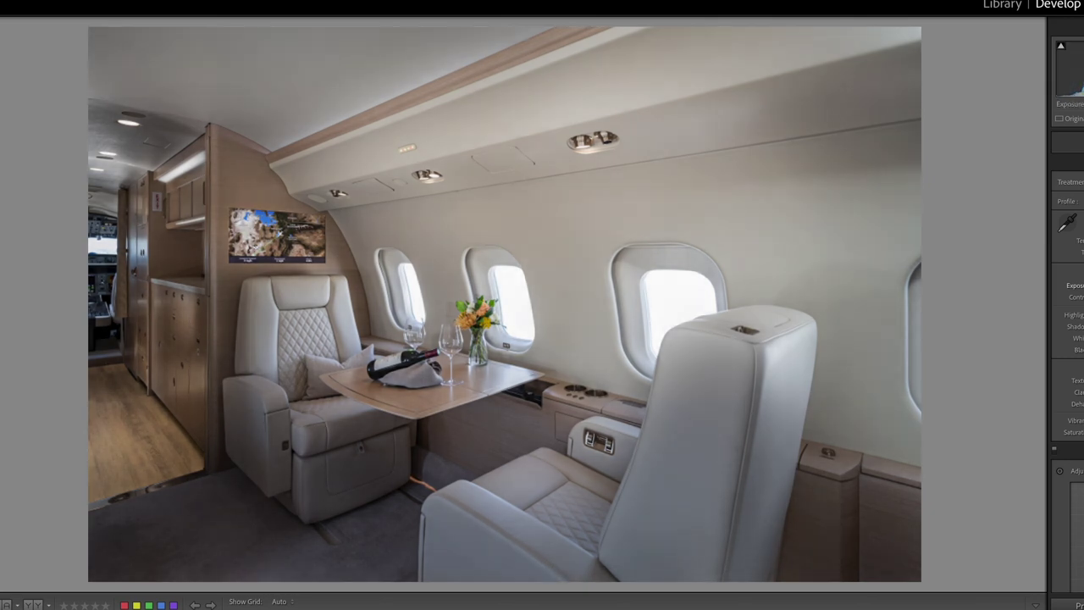
key("equal")
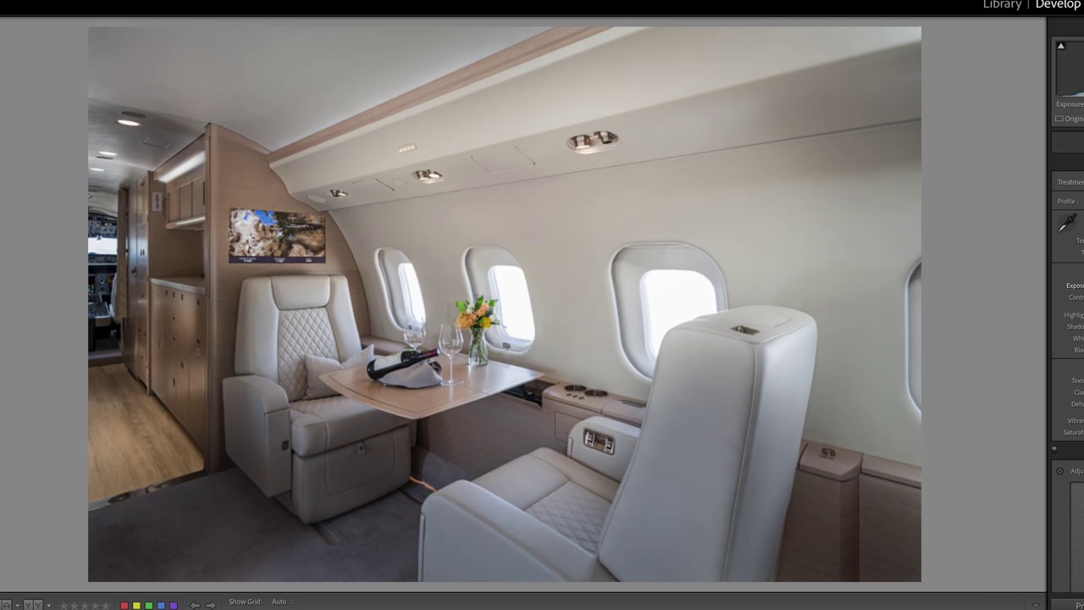
key("period")
key("period")
key("period")
key("period")
key("period")
key("period")
key("period")
key("period")
key("period")
Send a copy of the cabin photo to Photoshop 2022 with its Lightroom adjustments
right_click(285, 352)
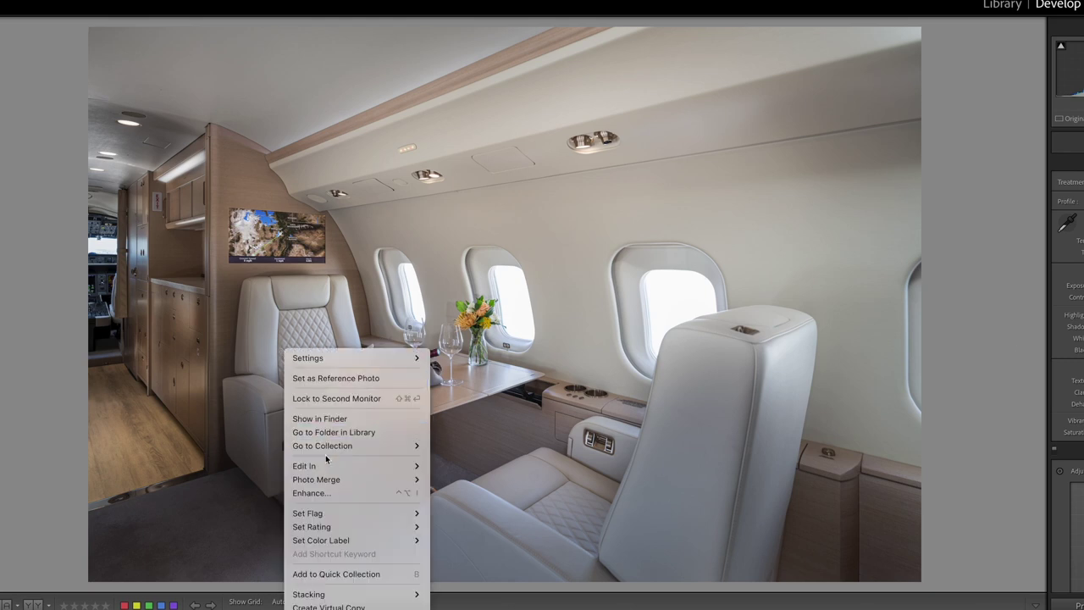
mouse_move(339, 467)
left_click(484, 466)
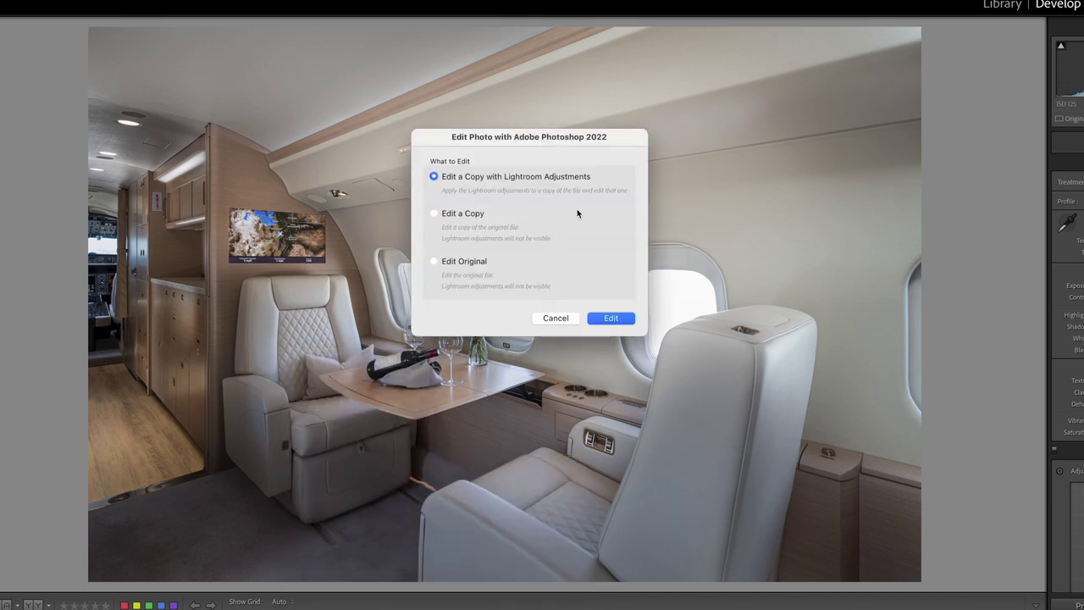
left_click(608, 320)
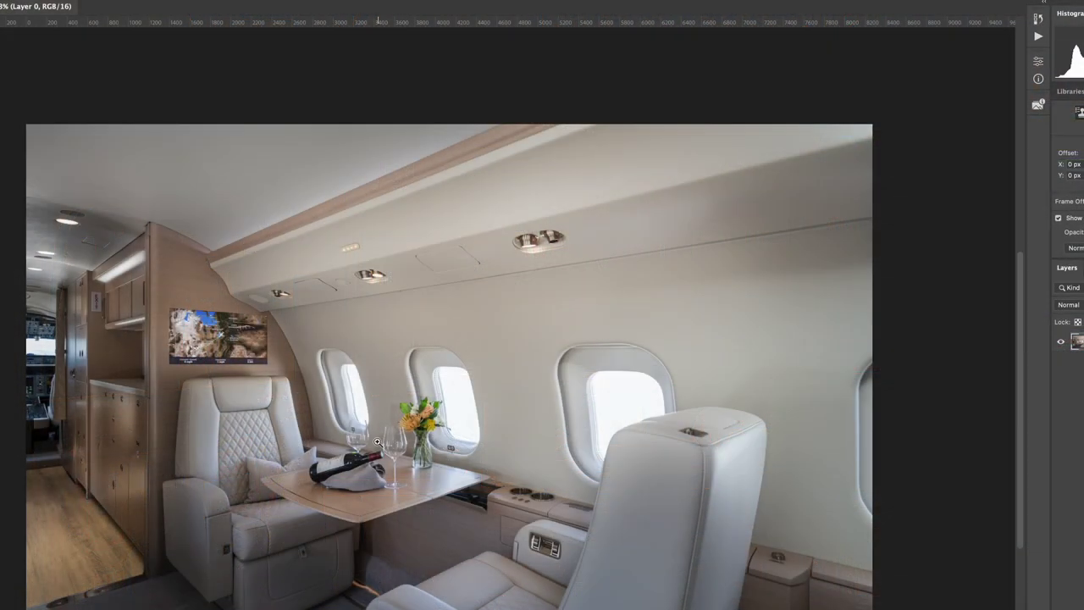
Zoom in on the wine glasses, closing in on the left glass
left_click_drag(378, 441, 359, 453)
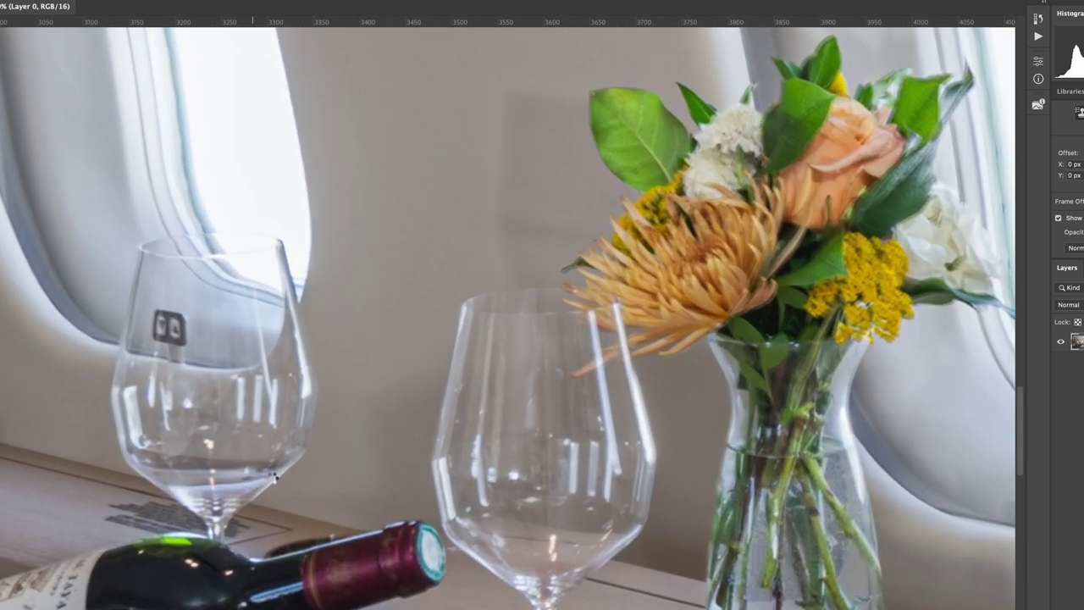
left_click(227, 454)
left_click(222, 455)
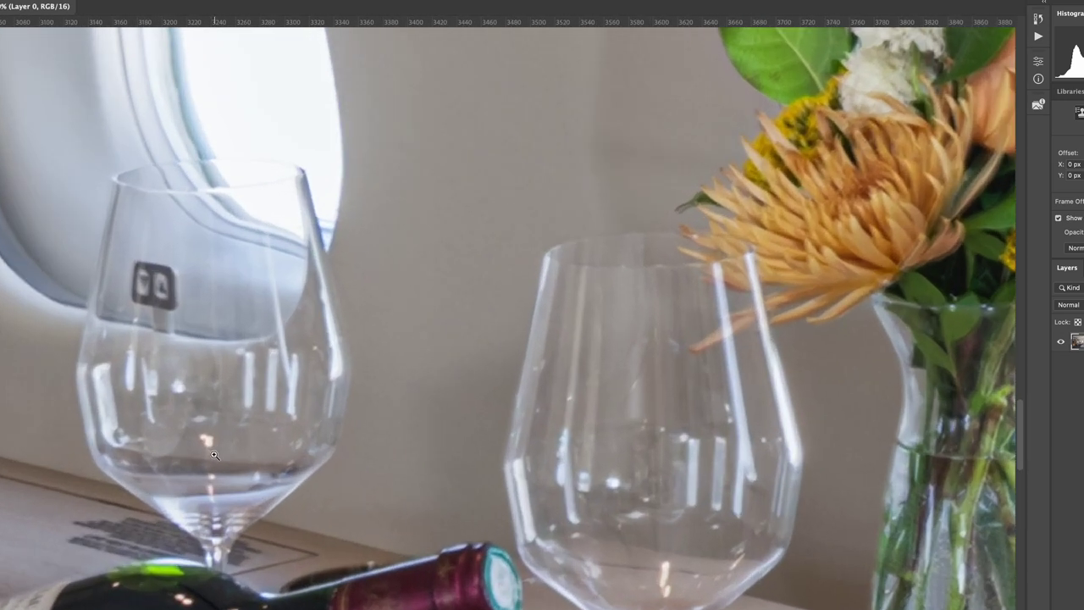
left_click(217, 455)
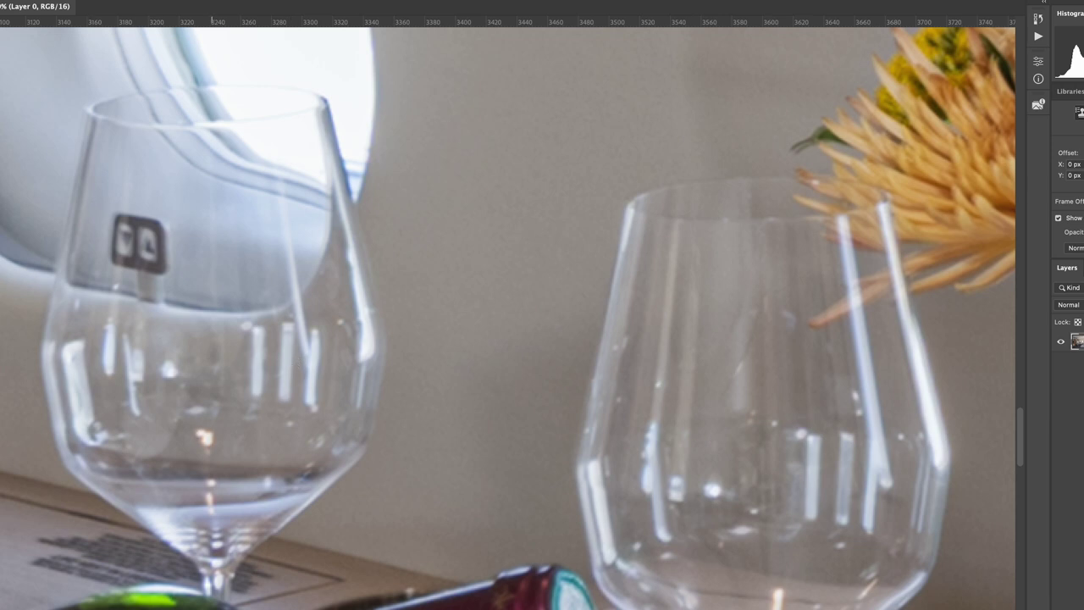
Heal the bright specks on the left glass and the dark blemish on the right, then fit the image on screen
left_click_drag(203, 437, 207, 434)
left_click_drag(166, 371, 170, 369)
mouse_move(700, 482)
left_mouse_down()
mouse_move(722, 489)
mouse_move(716, 500)
left_mouse_up()
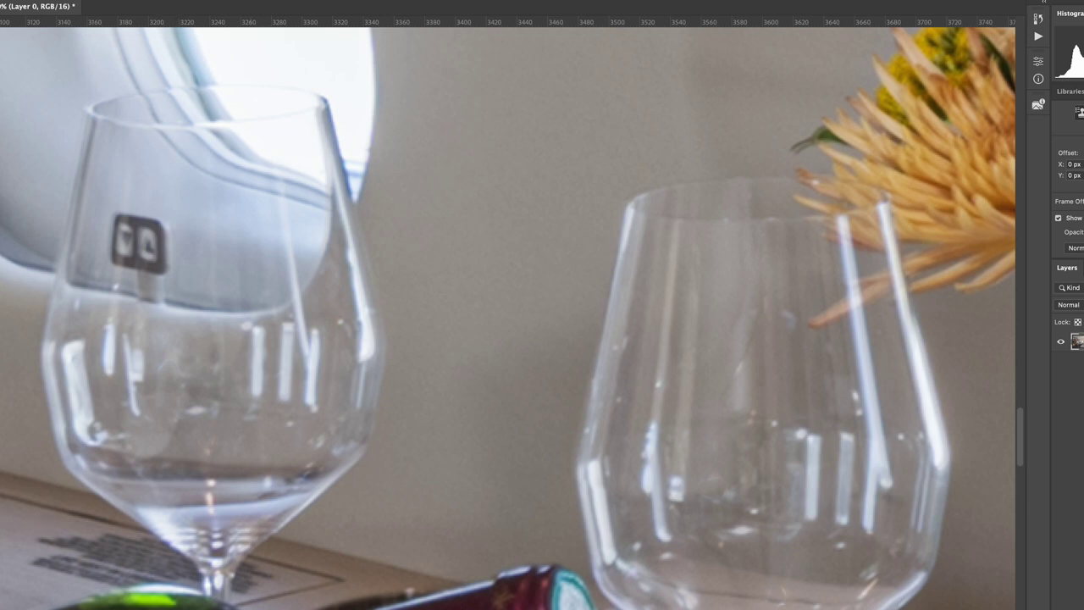
right_click(61, 381)
key("Escape")
key("ctrl+0")
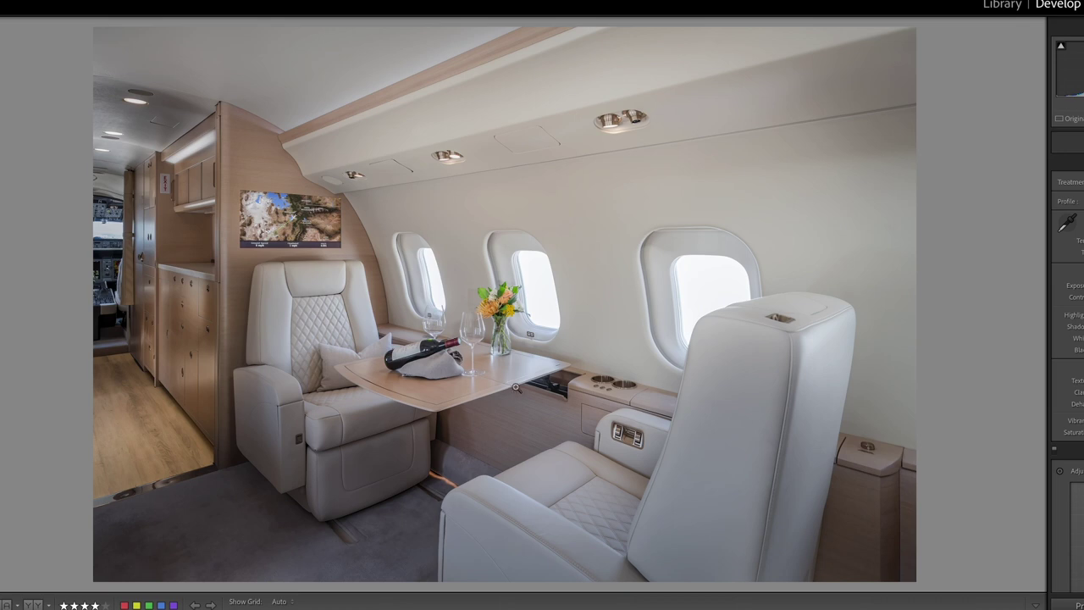
Zoom to 1:1 and place a Spot Removal fix on a speck near the glass top
left_click(470, 340)
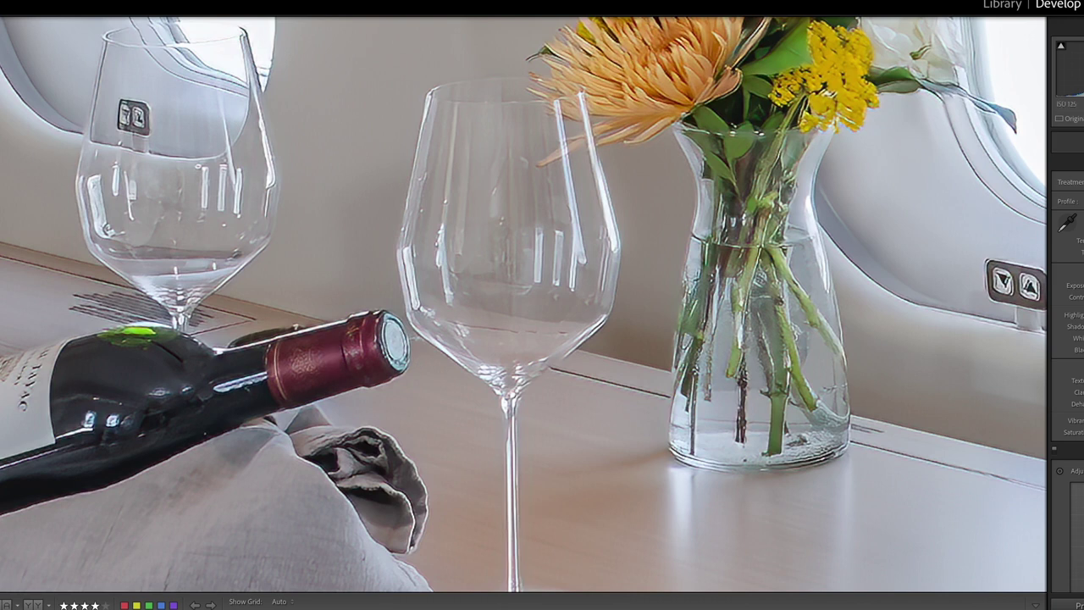
key("q")
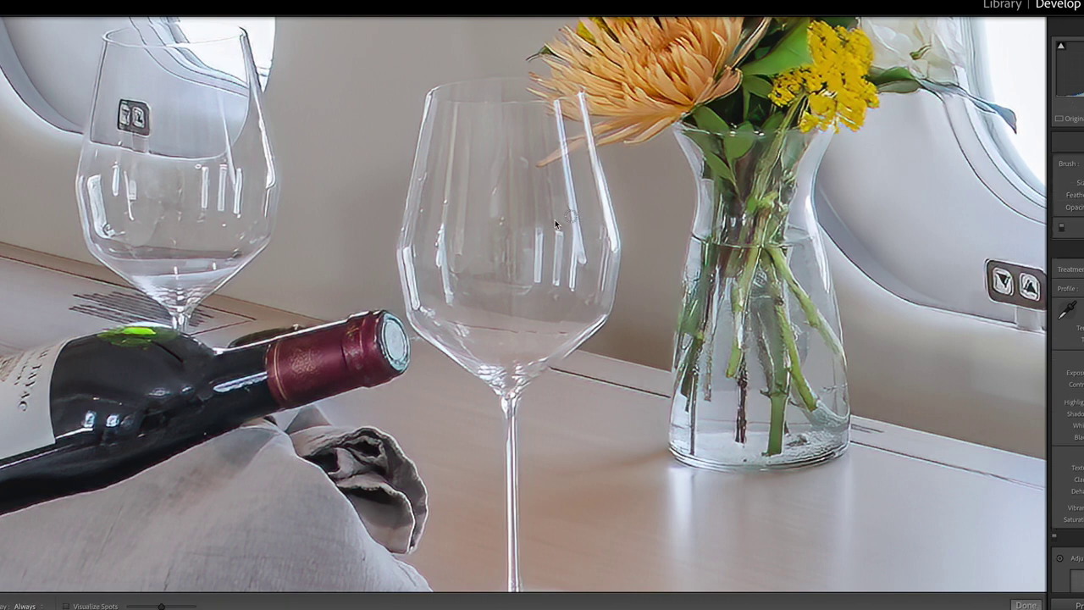
left_click(501, 218)
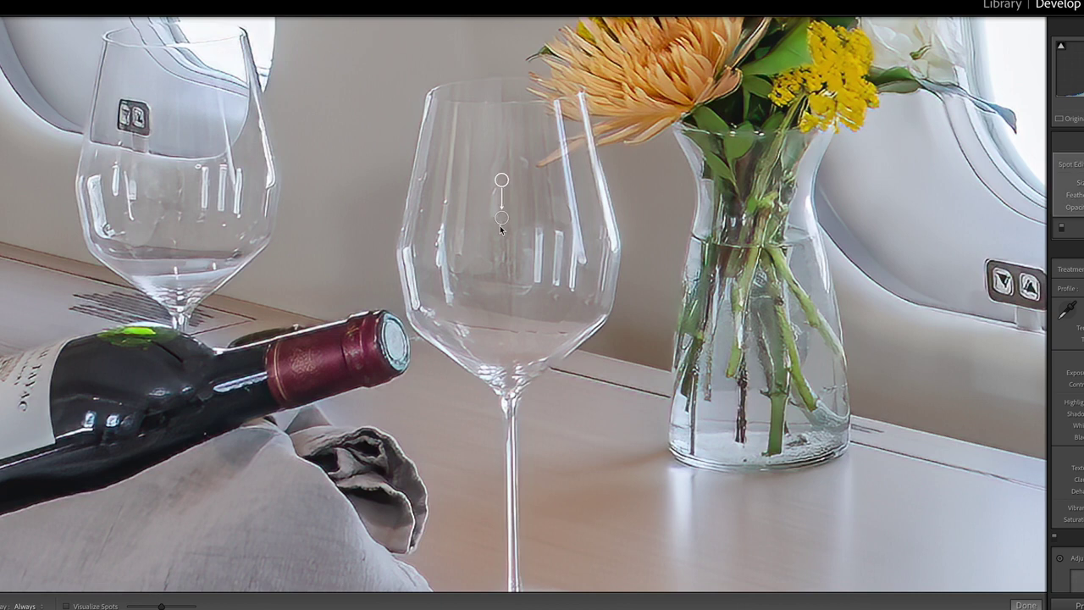
left_click_drag(502, 217, 493, 192)
key("Delete")
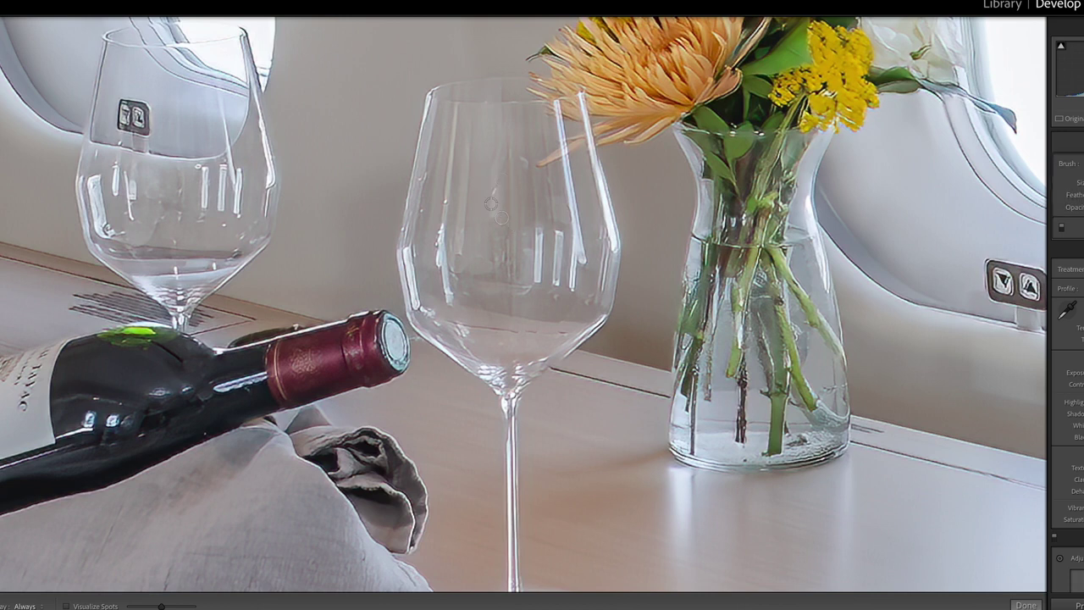
key("ctrl+z")
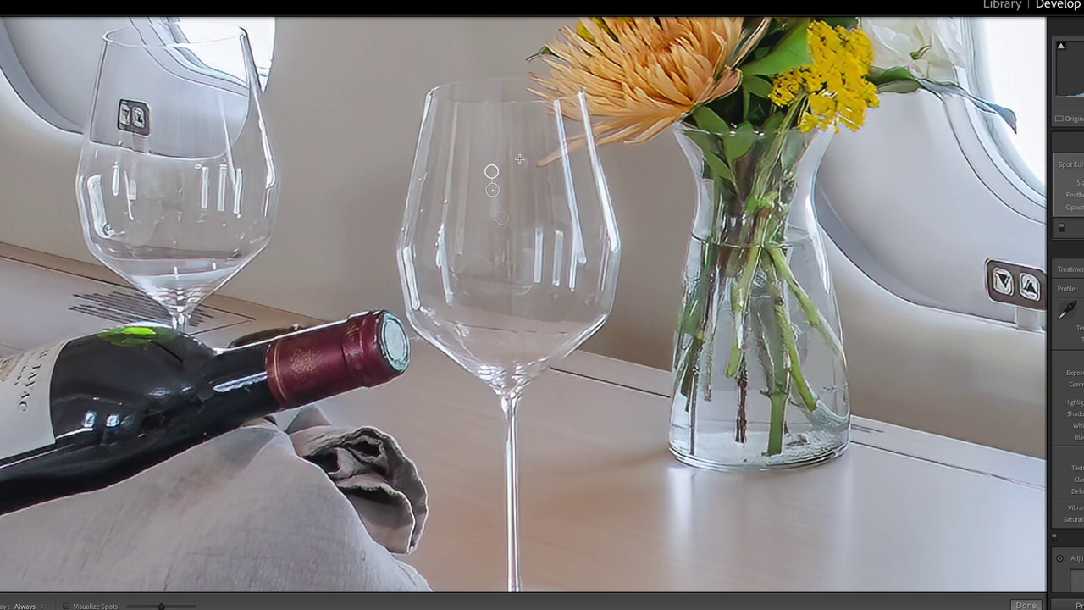
Remove five more specks from the glass and finish Spot Removal
left_click(520, 159)
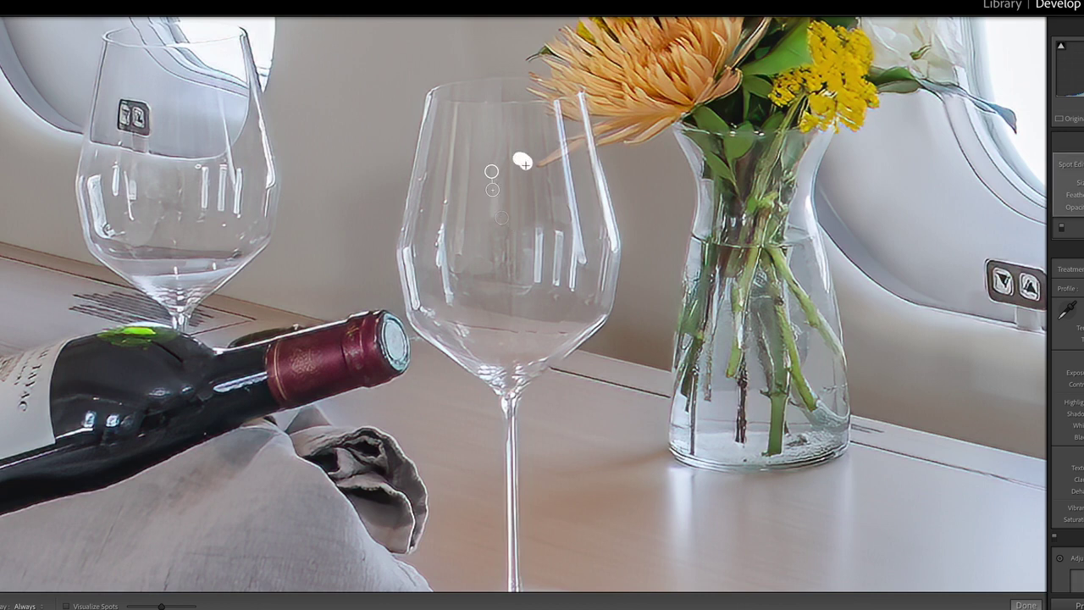
left_click(424, 212)
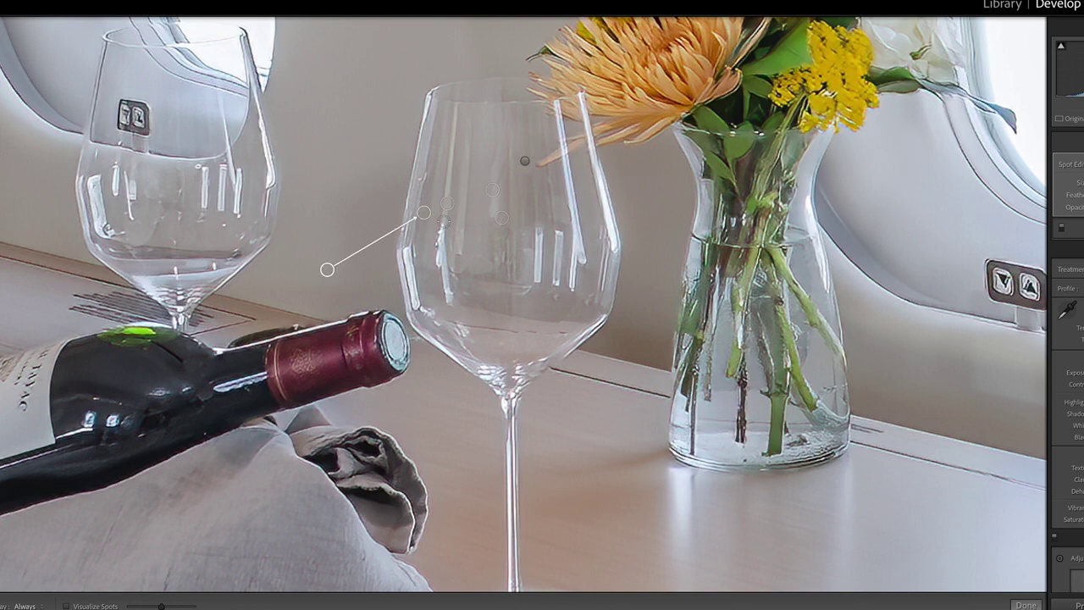
left_click(418, 195)
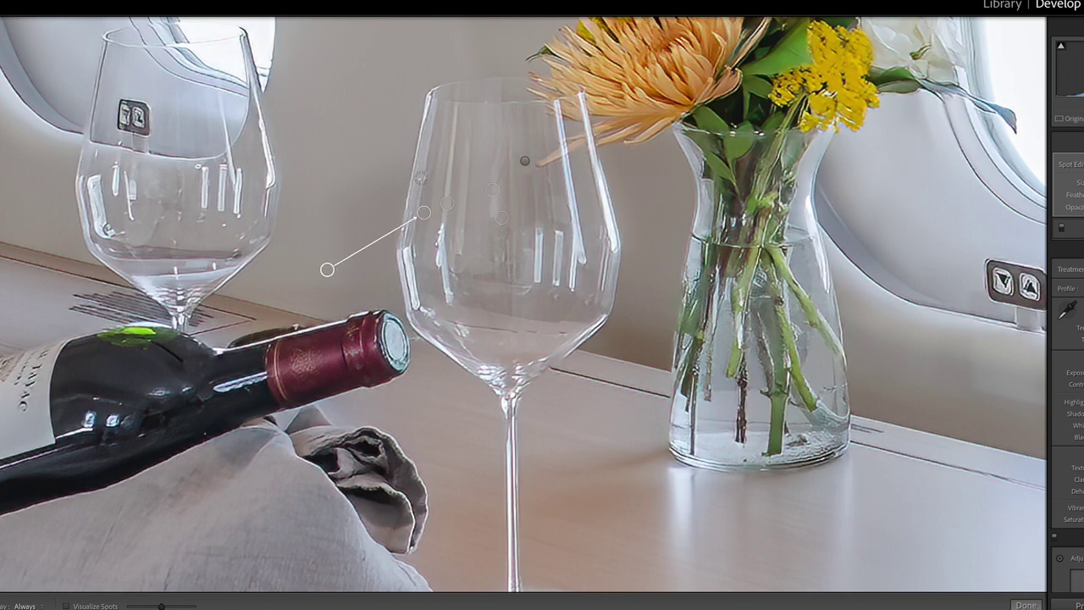
left_click(406, 230)
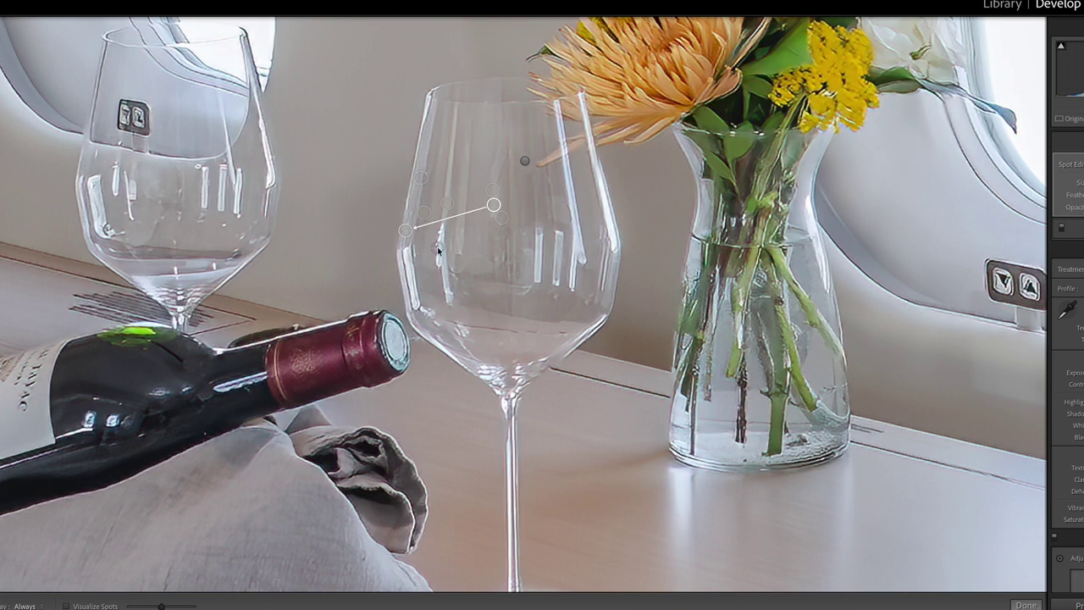
left_click(437, 249)
left_click(1025, 605)
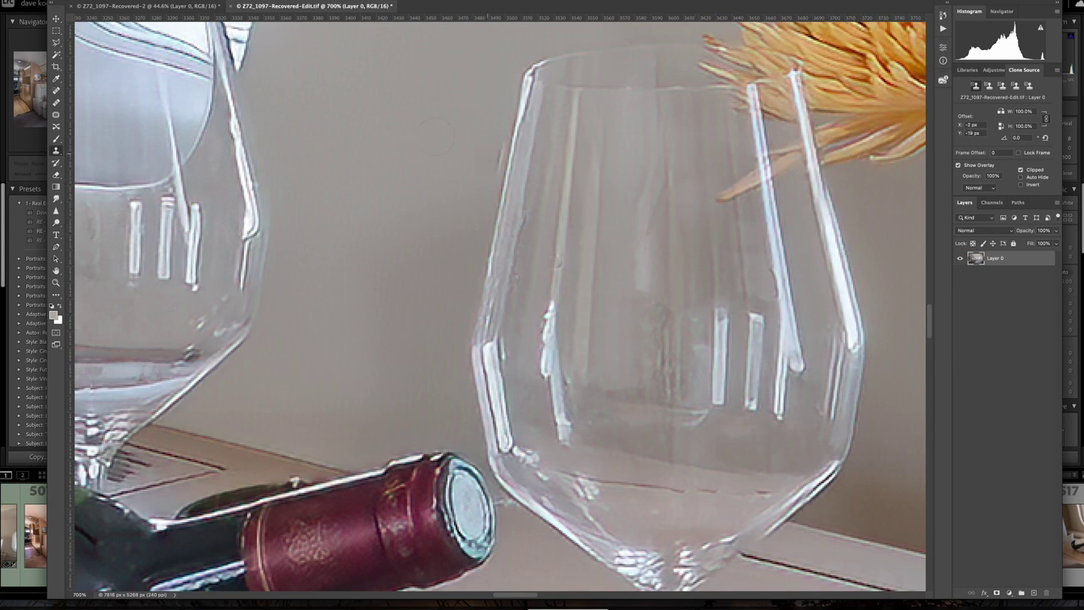
Fit Z72_1097-Recovered-Edit.tif on screen using the Zoom tool's Fit on Screen option
left_click(58, 286)
right_click(272, 271)
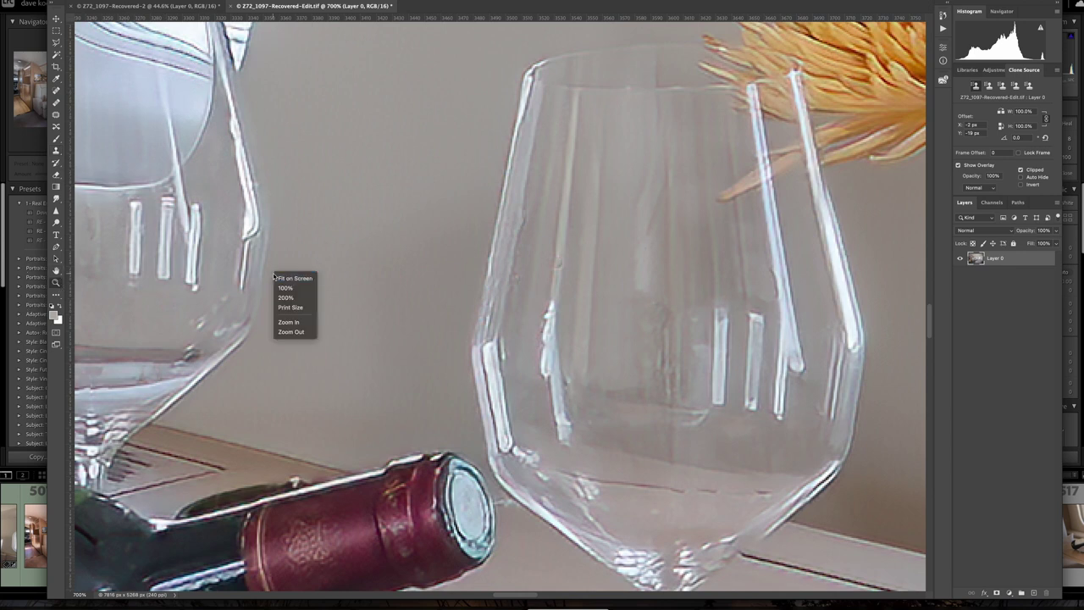
left_click(288, 276)
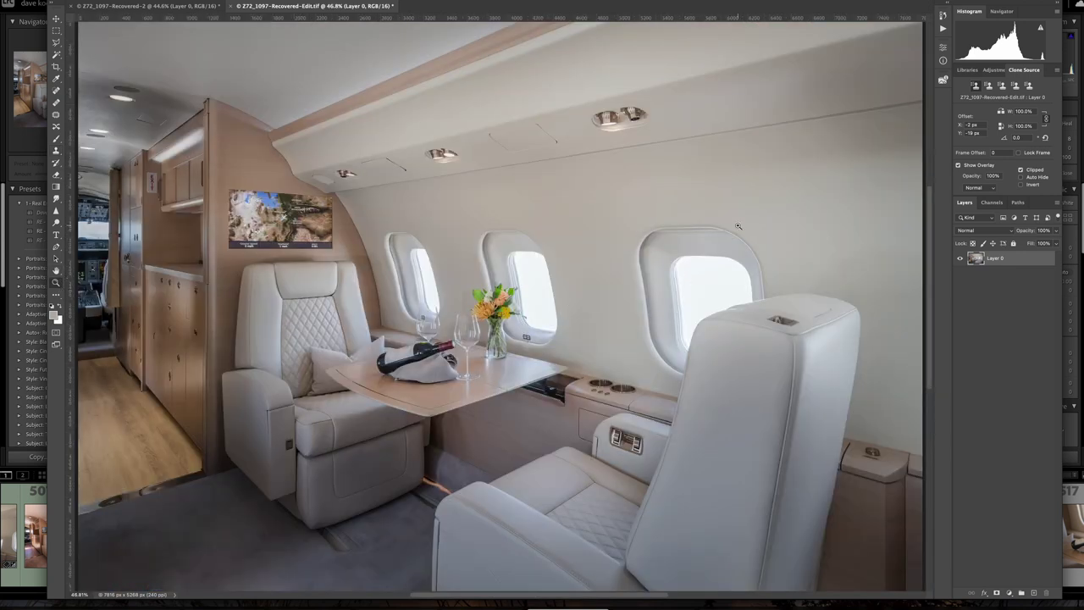